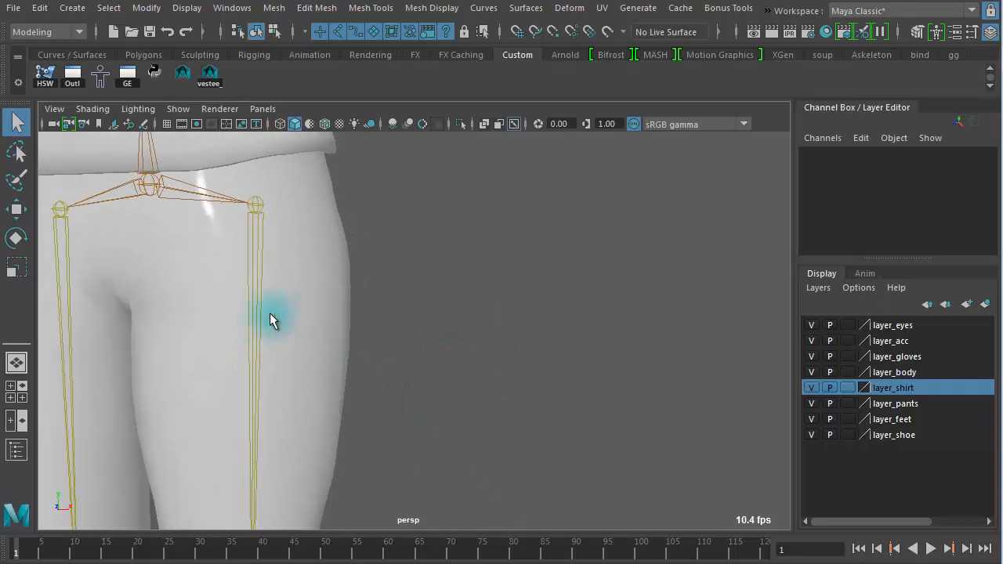
Step: Select the left thigh joint and duplicate it
click(246, 315)
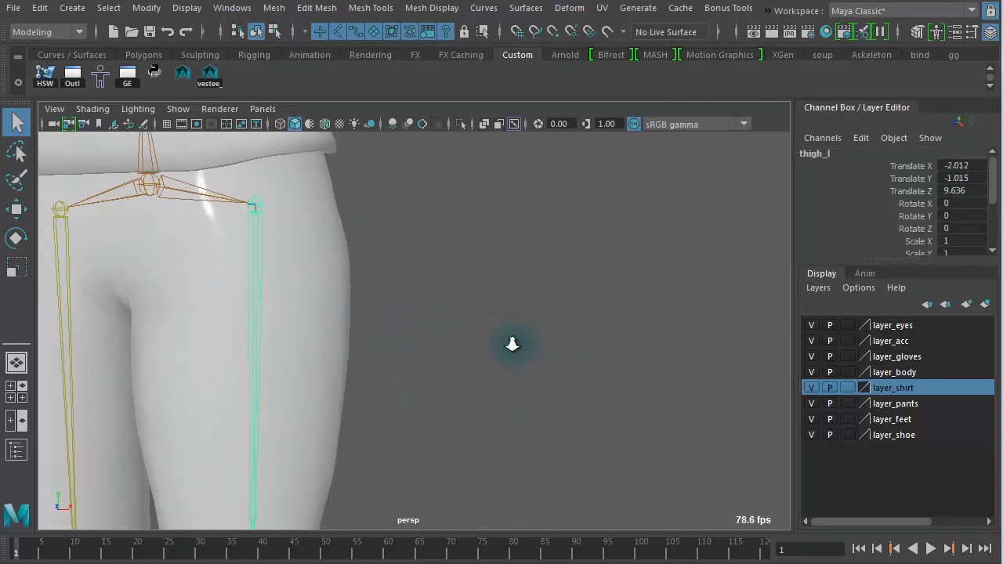
alt+right_drag(514, 344, 418, 328)
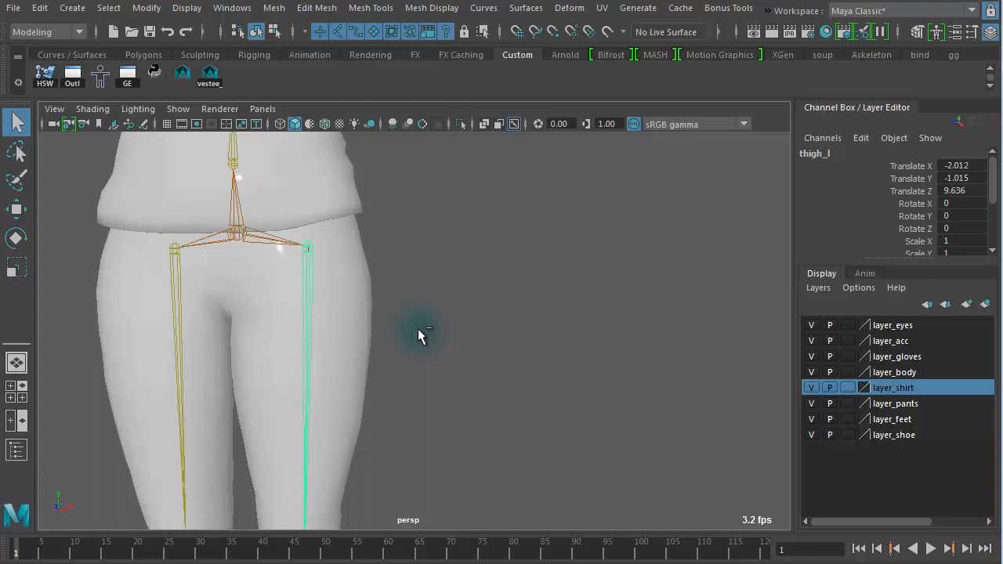
key(ctrl+d)
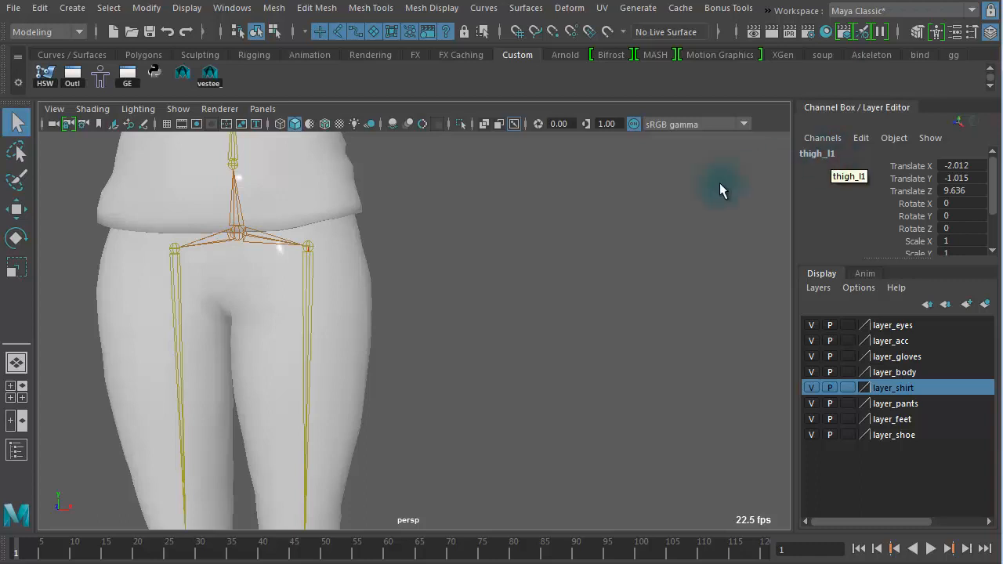
Step: Try moving the duplicated thigh joint sideways along X with the Move tool, then undo it
alt+right_drag(494, 263, 440, 257)
key(w)
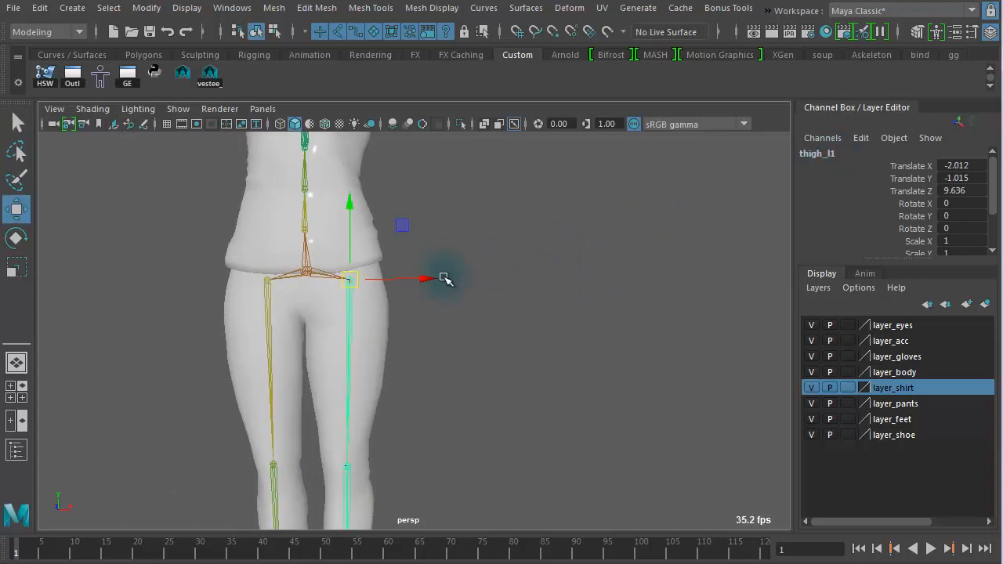
drag(427, 276, 676, 272)
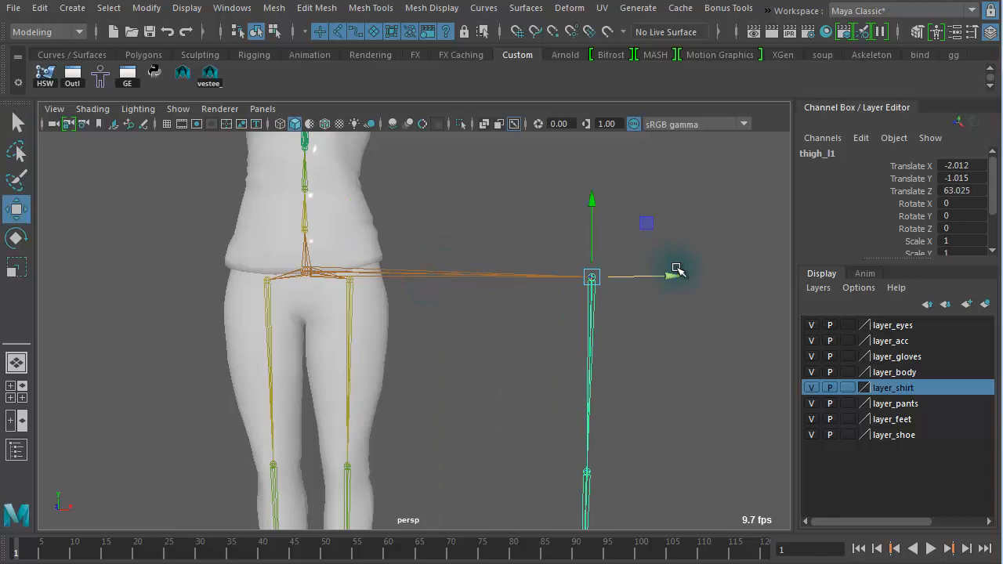
key(ctrl+z)
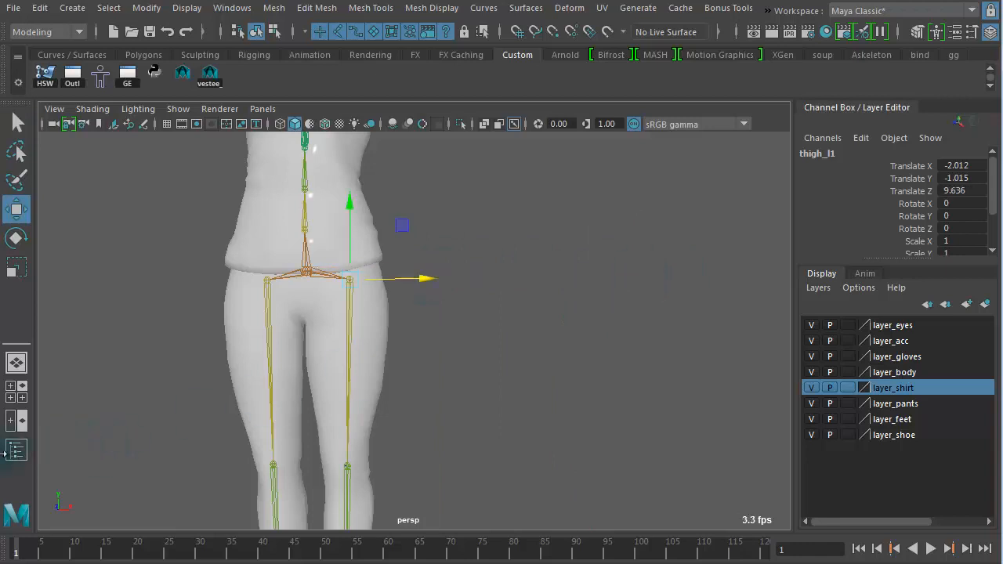
Step: Open the Outliner and unparent the duplicated thigh joint thigh_l1 from the pelvis hierarchy
click(11, 453)
drag(60, 138, 692, 122)
key(f)
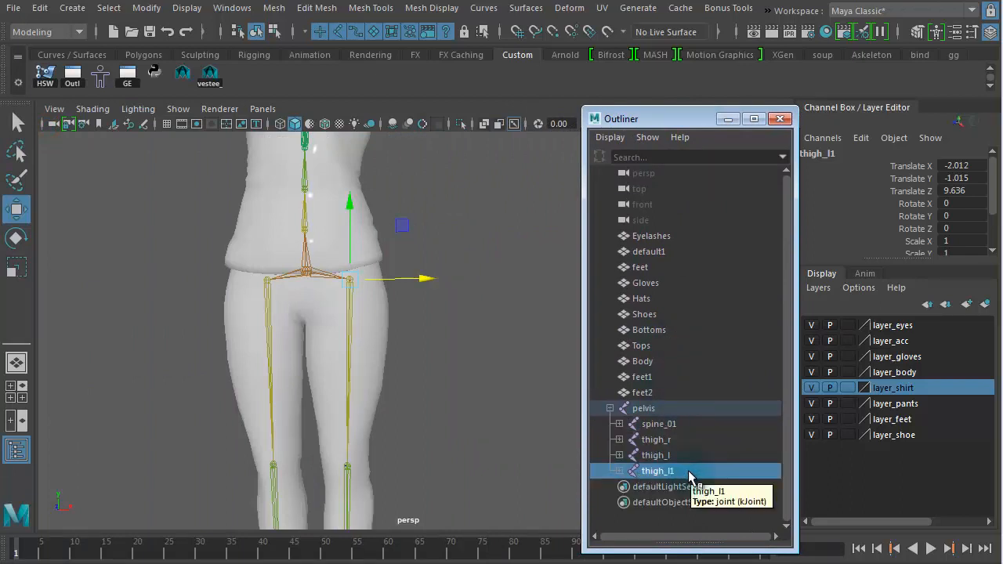
key(shift+p)
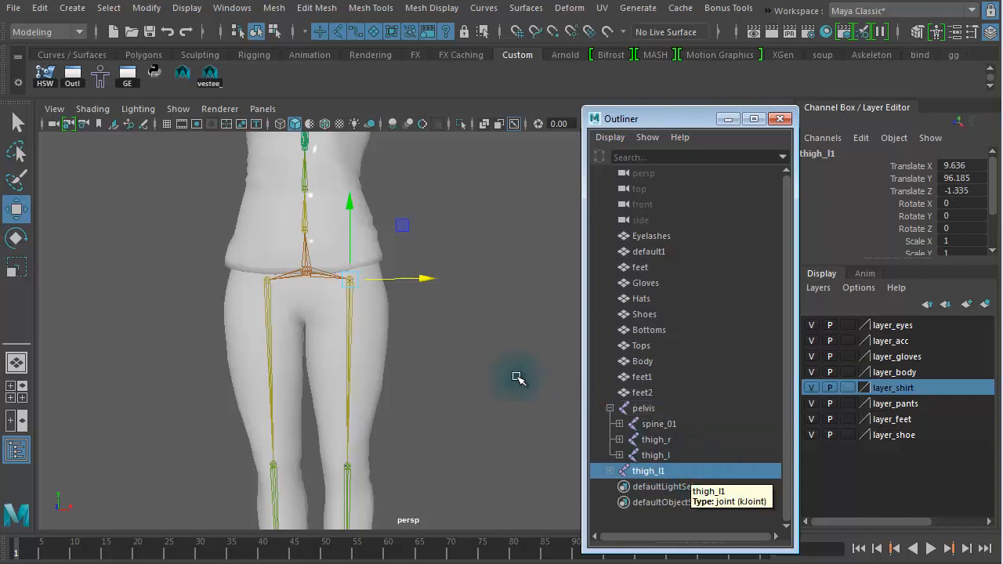
Step: Try moving the unparented joint sideways, then undo the move
drag(421, 279, 589, 291)
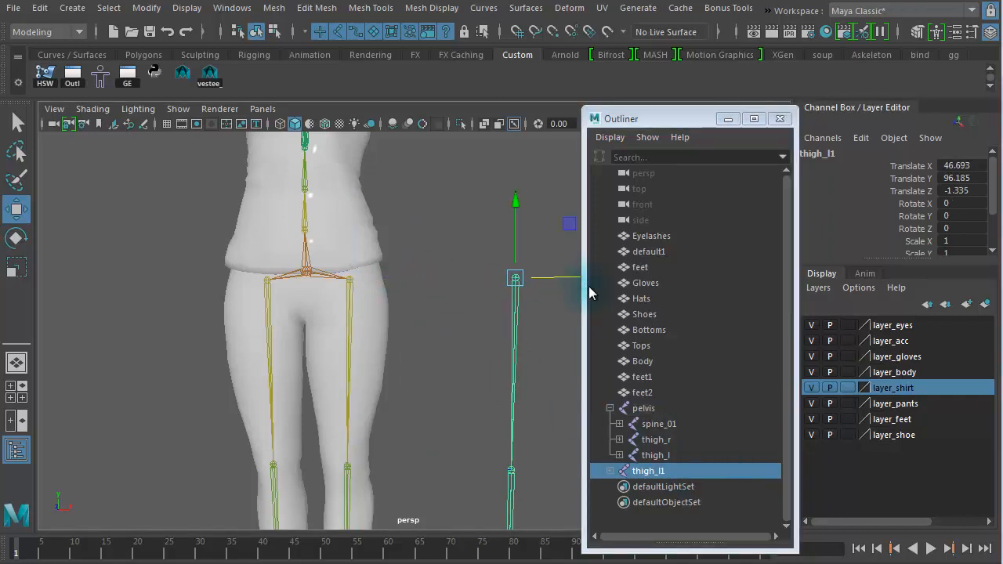
key(ctrl+z)
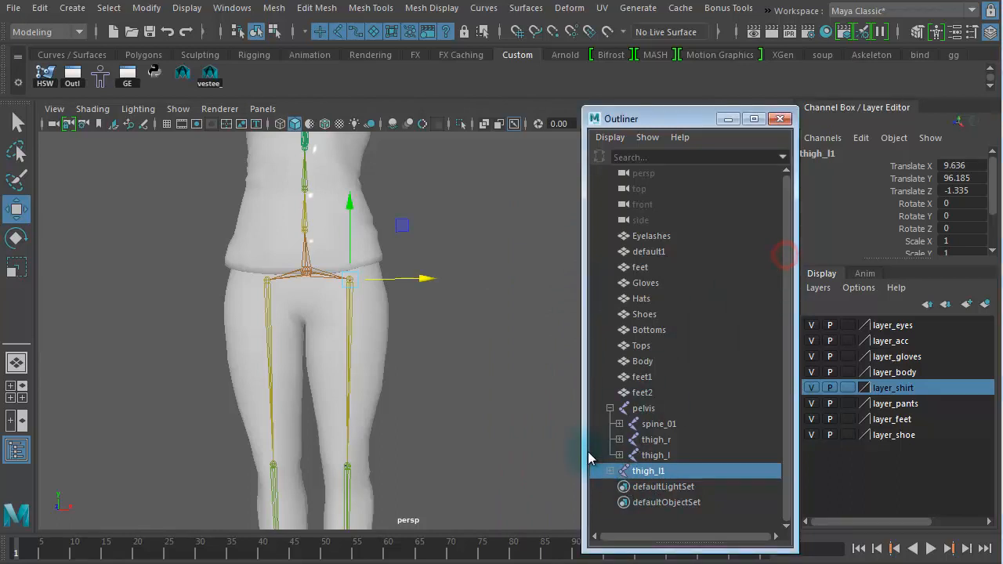
Step: Expand thigh_l1 in the Outliner and delete its child calf joint chain
click(610, 472)
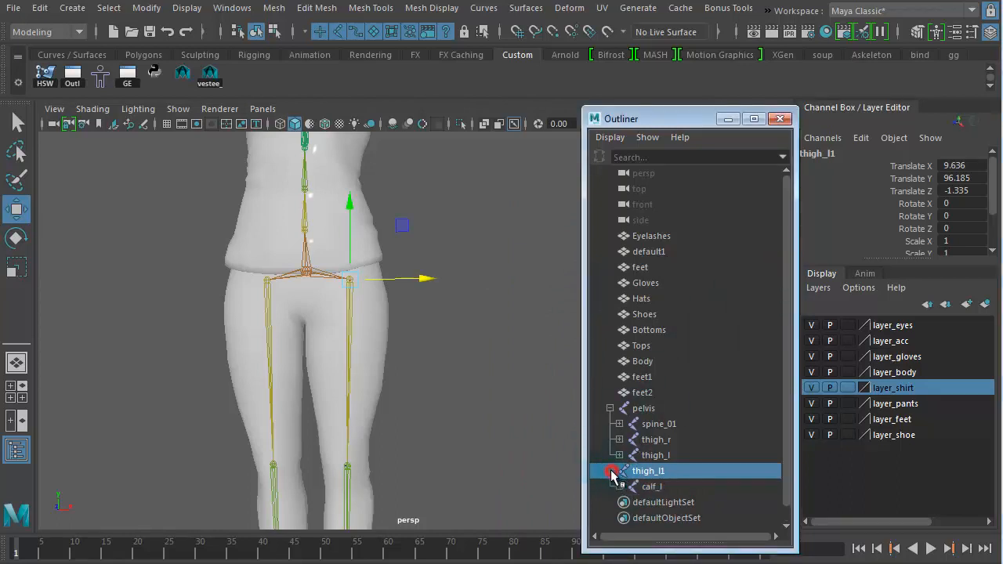
click(651, 487)
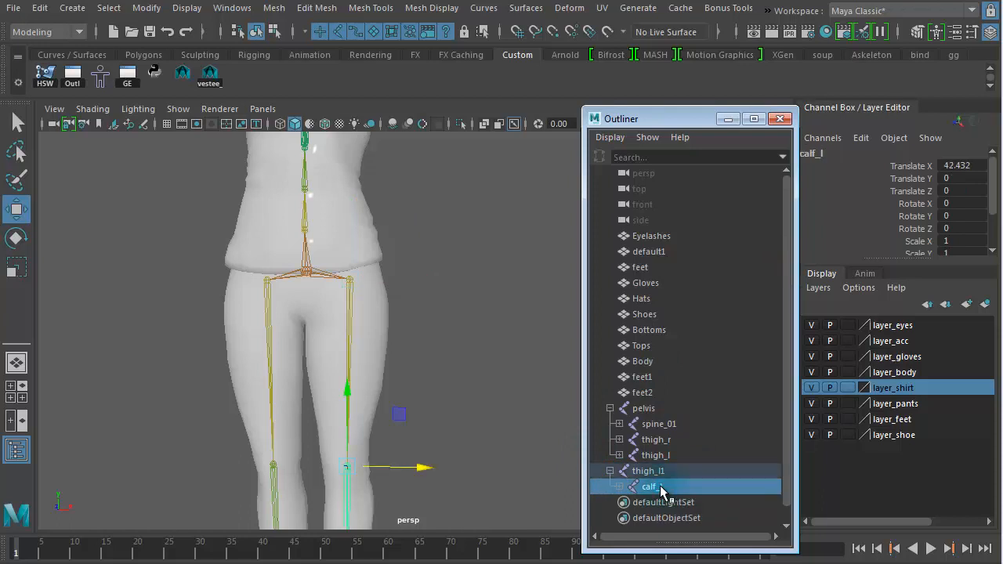
key(Delete)
Step: Select thigh_l1 and try moving it sideways, then undo the move
click(647, 471)
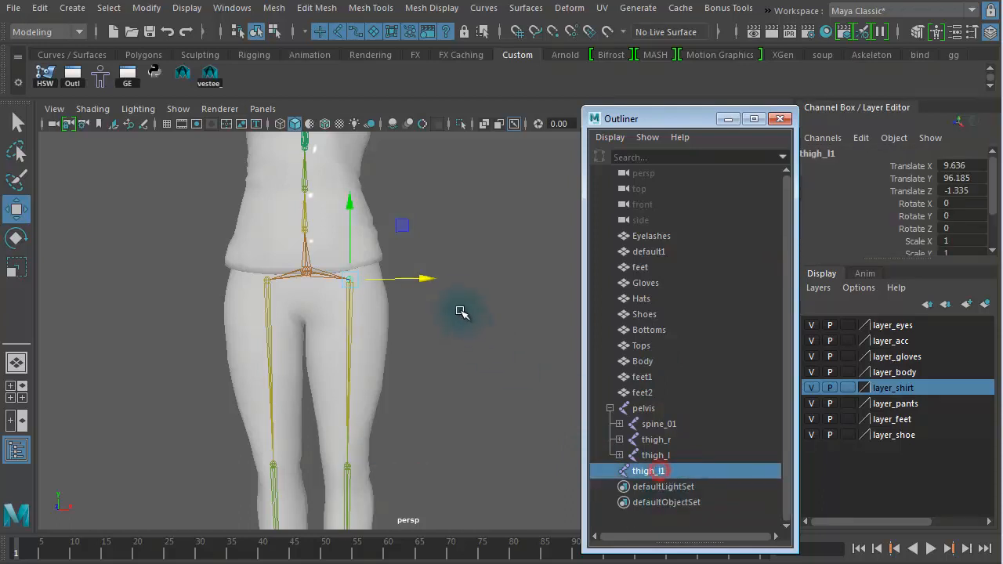
drag(528, 274, 528, 274)
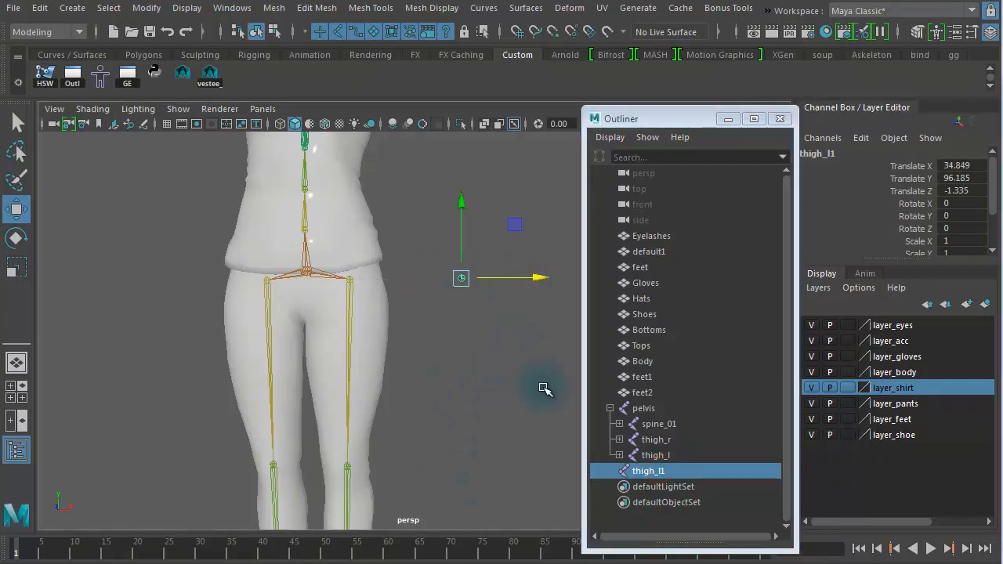
key(ctrl+z)
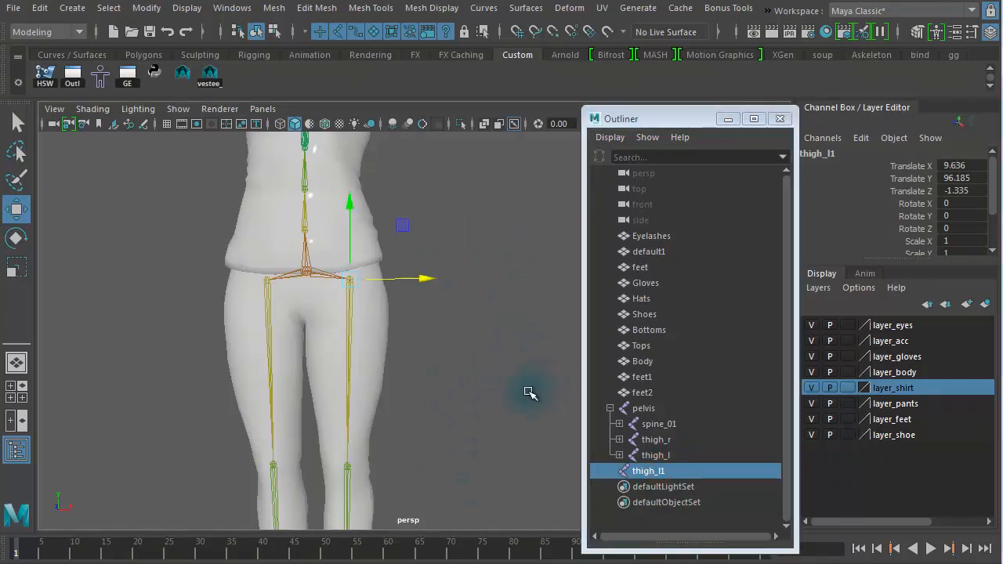
Step: Rename the duplicated joint to thigh_twist01_l
double_click(679, 471)
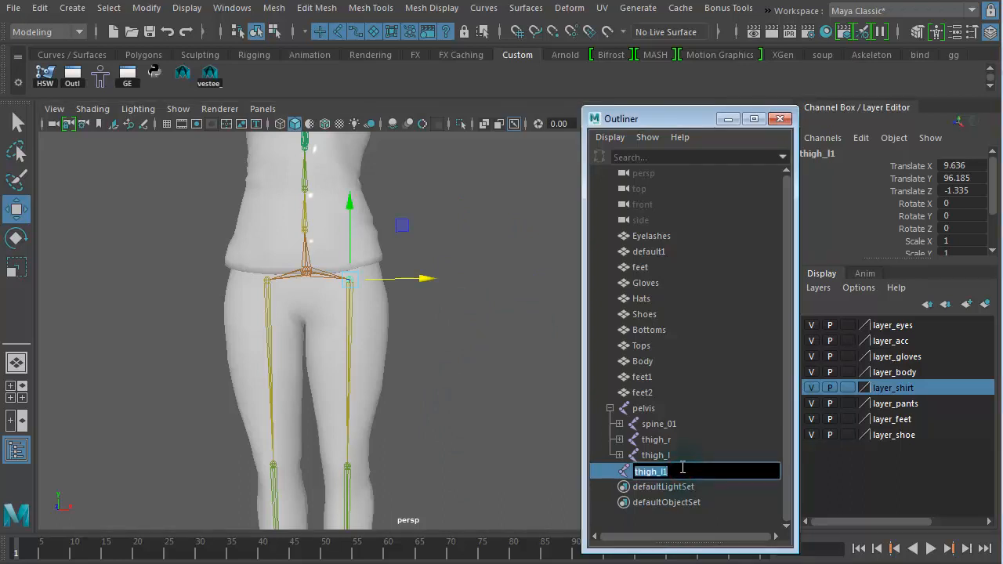
click(682, 468)
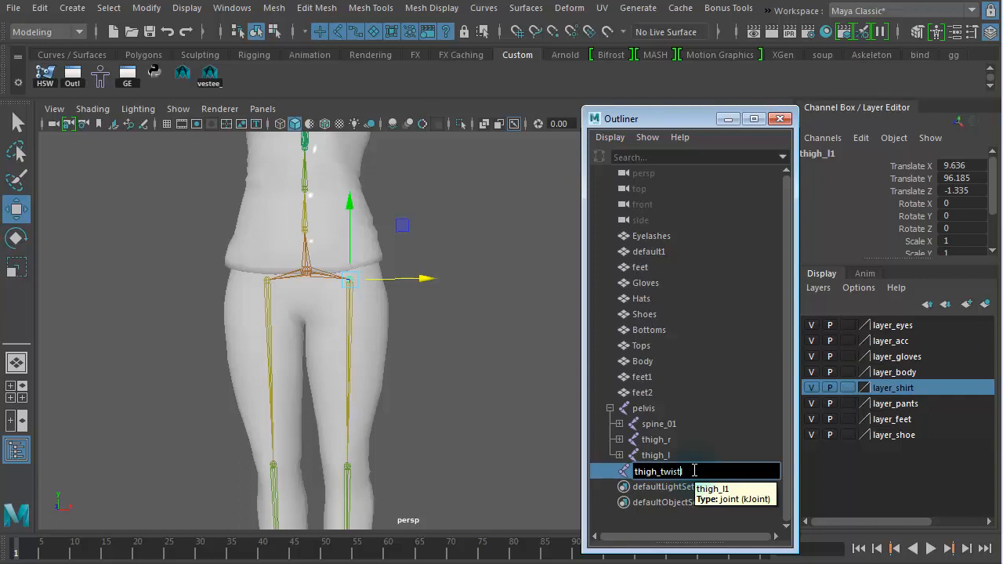
text(1_l)
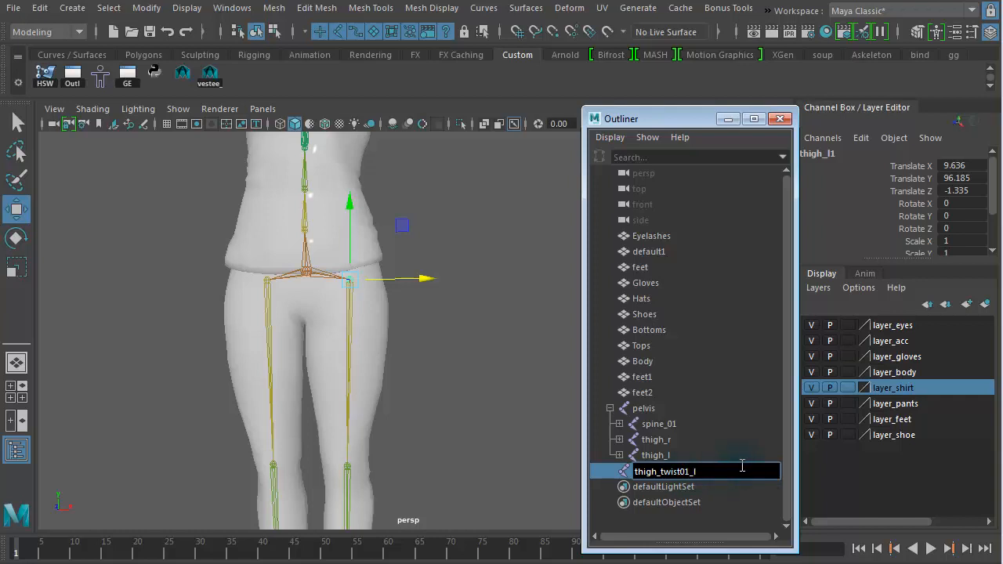
key(Return)
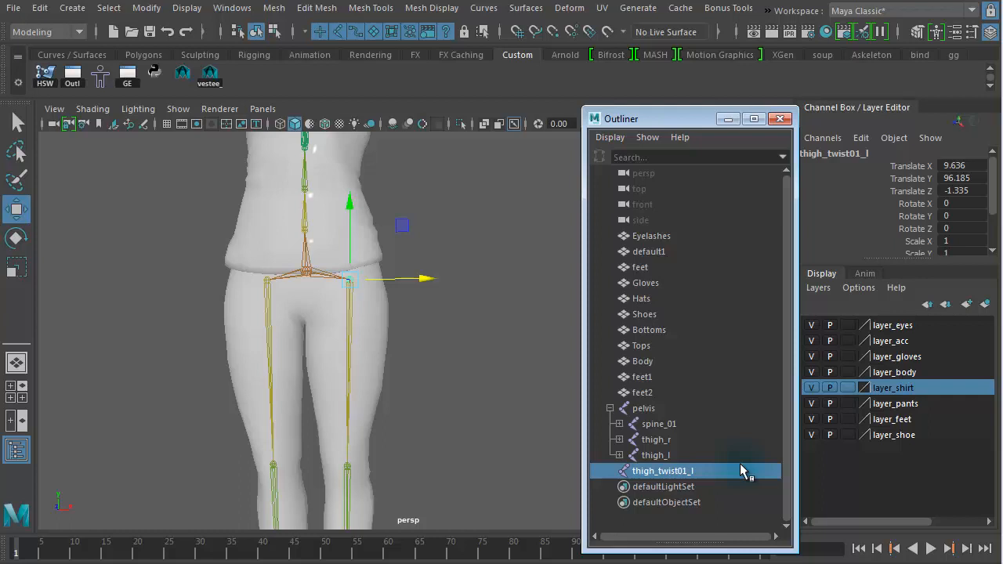
Step: Move the twist joint down along the thigh toward the knee
middle_click(270, 335)
alt+right_drag(271, 336, 345, 336)
alt+drag(345, 337, 276, 361)
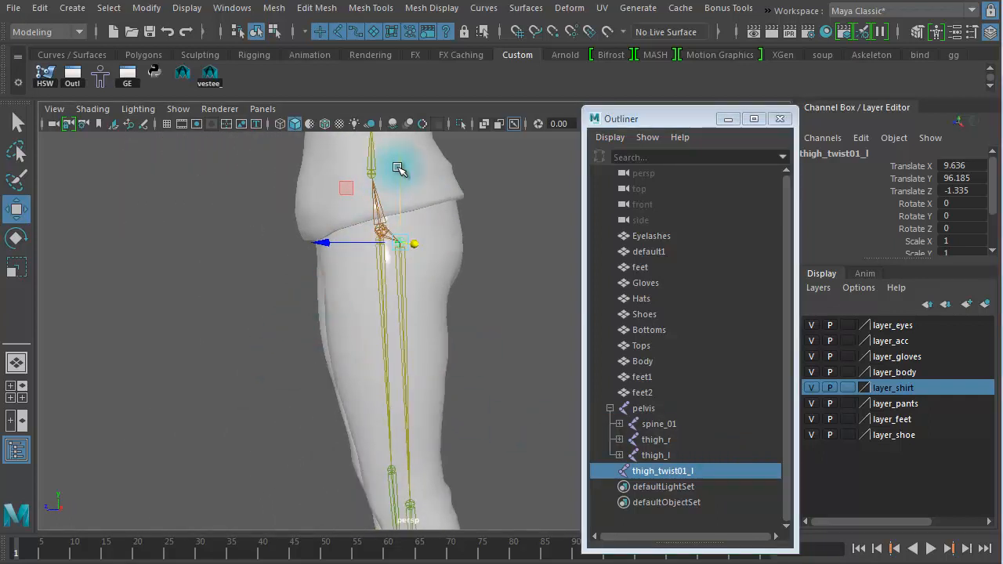
drag(399, 165, 403, 404)
key(space)
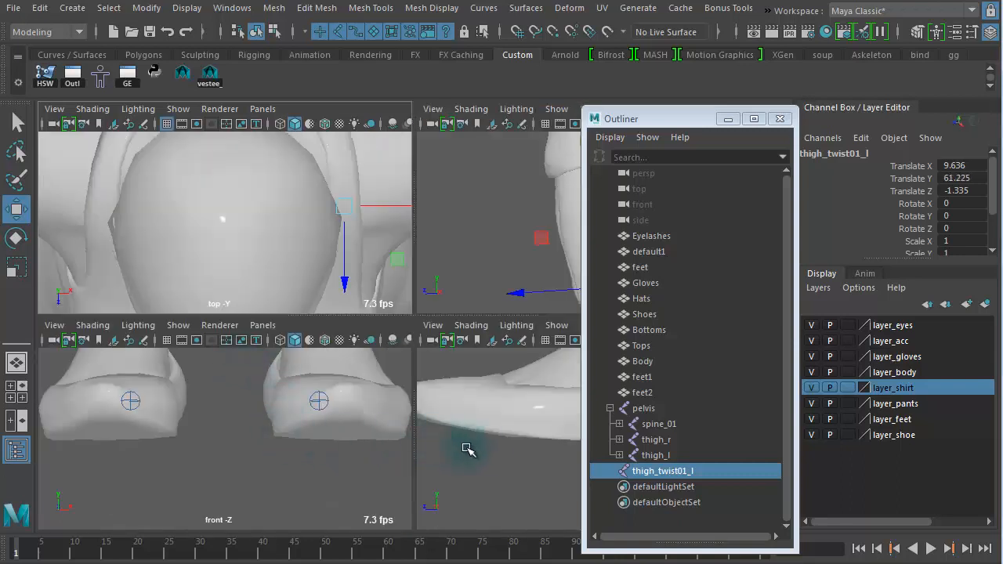
Step: Show joints through the mesh in the side view and nudge the twist joint upward
key(space)
alt+right_drag(49, 237, 39, 212)
alt+middle_drag(375, 296, 193, 478)
alt+right_drag(196, 470, 232, 137)
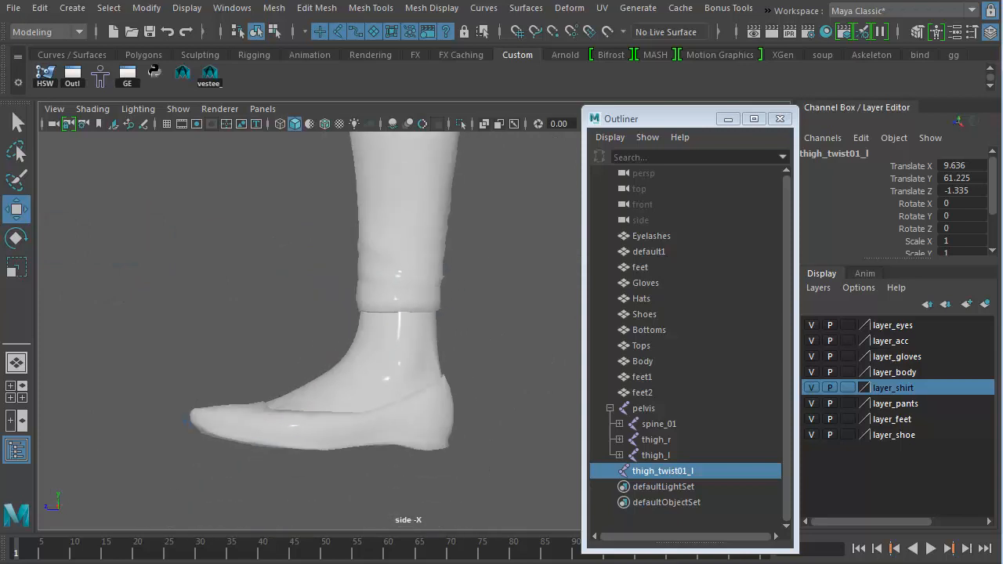
alt+middle_drag(362, 244, 326, 445)
alt+middle_drag(393, 198, 416, 403)
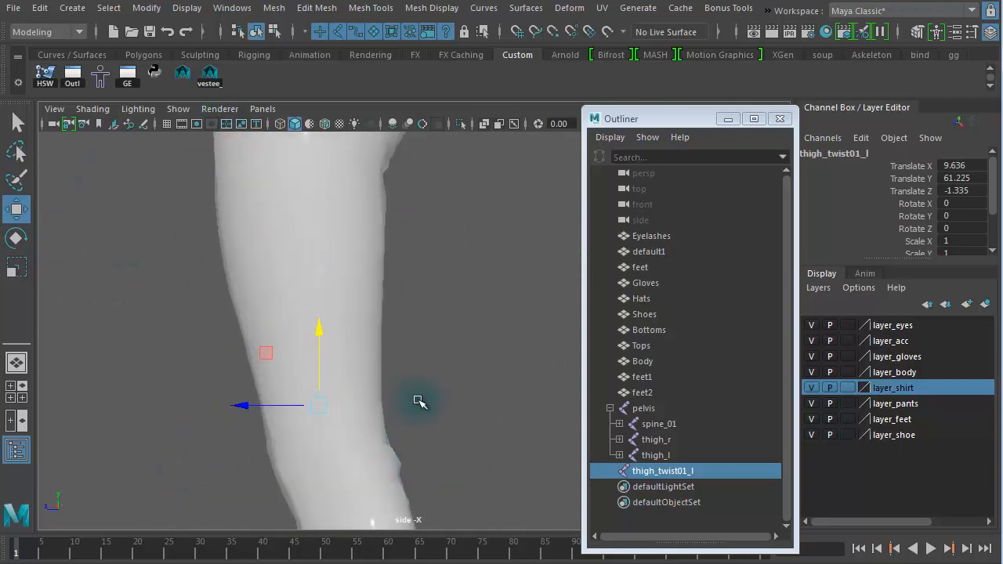
click(515, 124)
alt+right_drag(419, 239, 263, 247)
alt+middle_drag(263, 246, 259, 288)
drag(338, 356, 345, 335)
alt+right_drag(368, 337, 667, 377)
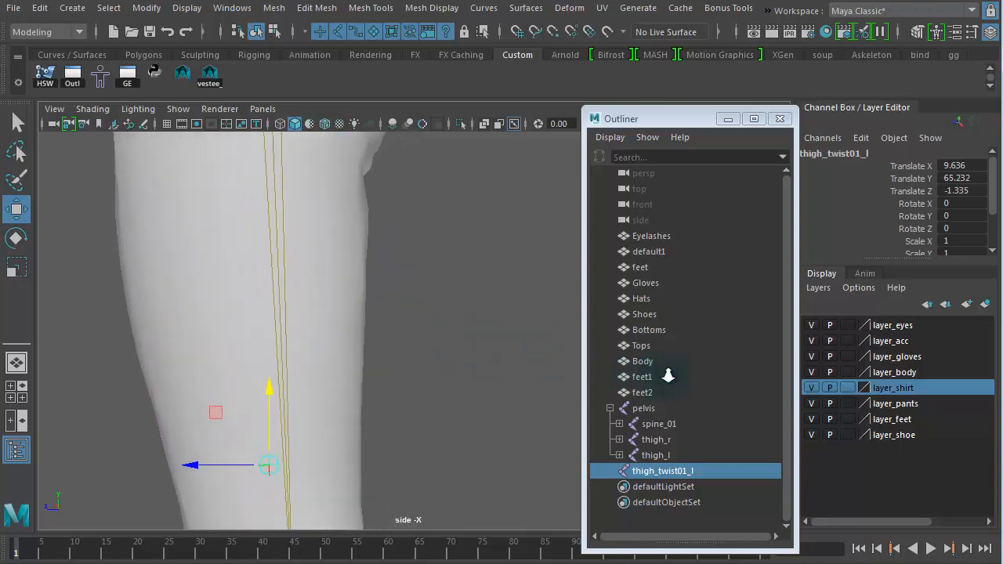
Step: Undo both moves of the twist joint
key(ctrl+z)
key(ctrl+z)
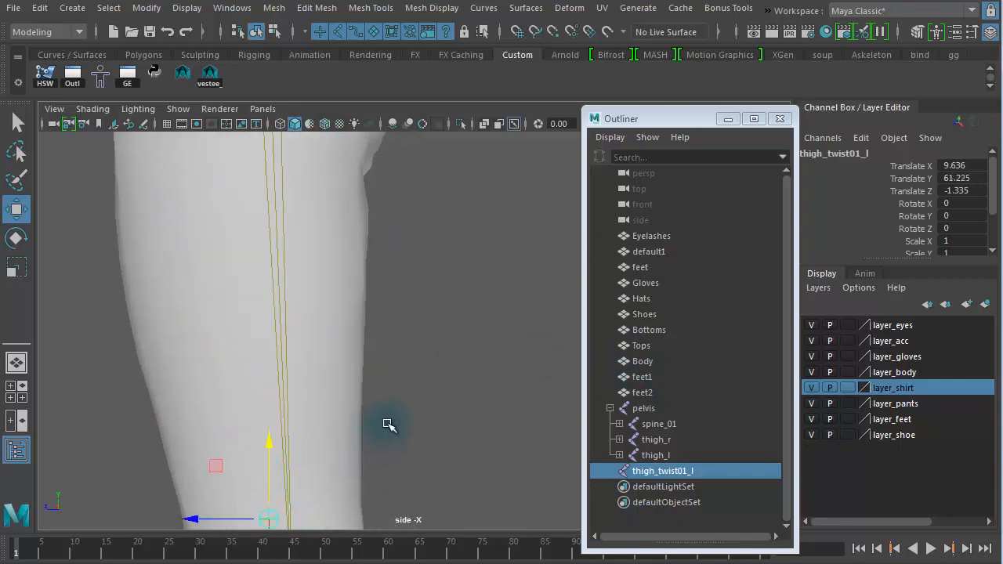
alt+right_drag(394, 399, 165, 310)
alt+middle_drag(164, 309, 197, 358)
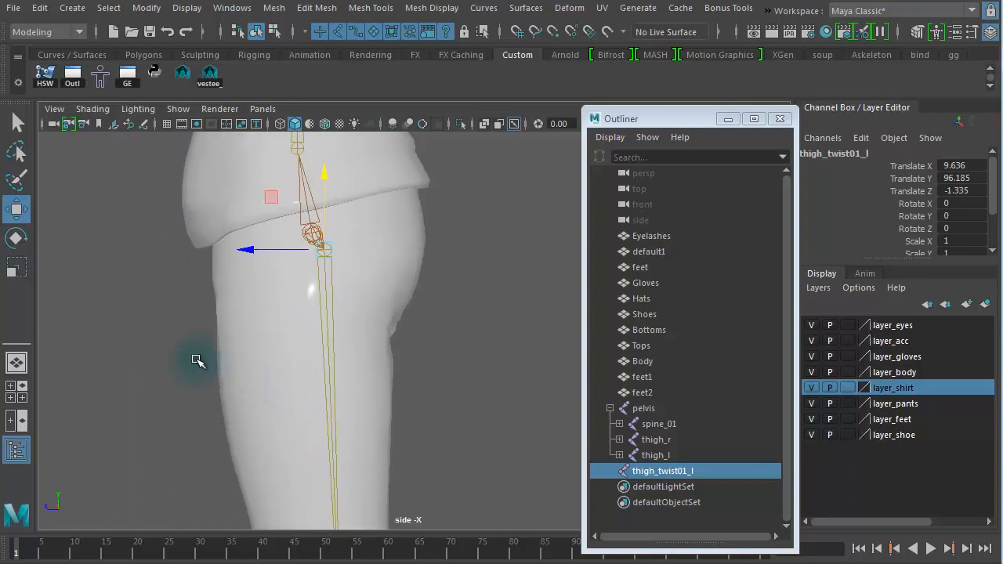
Step: Set the Move tool's axis orientation to Object in its tool settings
double_click(24, 214)
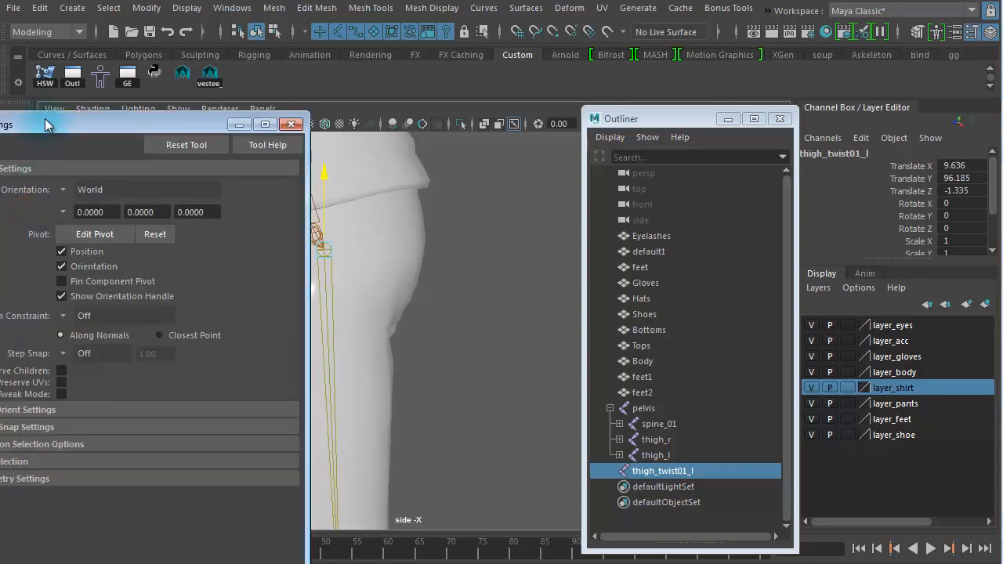
drag(52, 121, 340, 40)
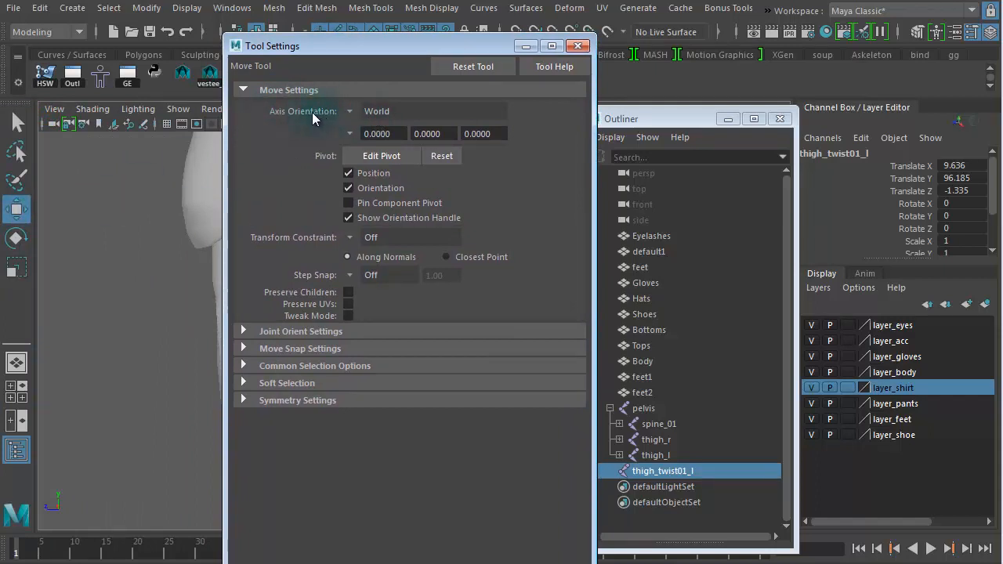
click(352, 111)
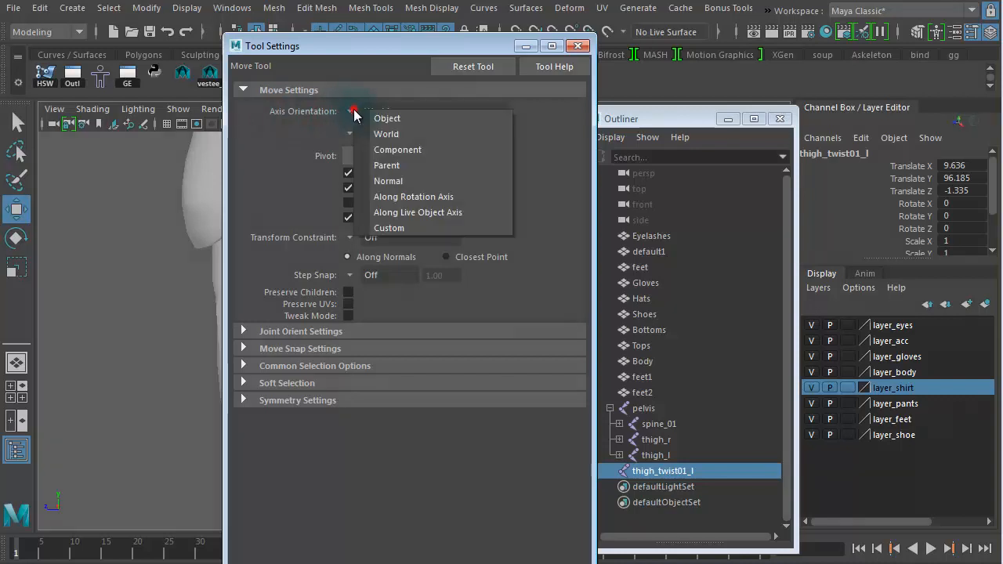
click(420, 124)
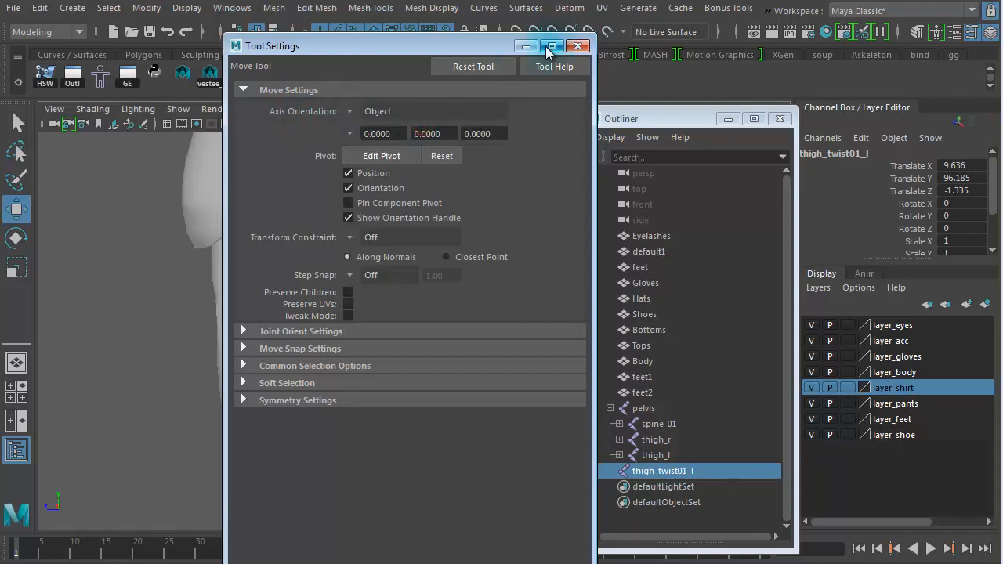
click(577, 44)
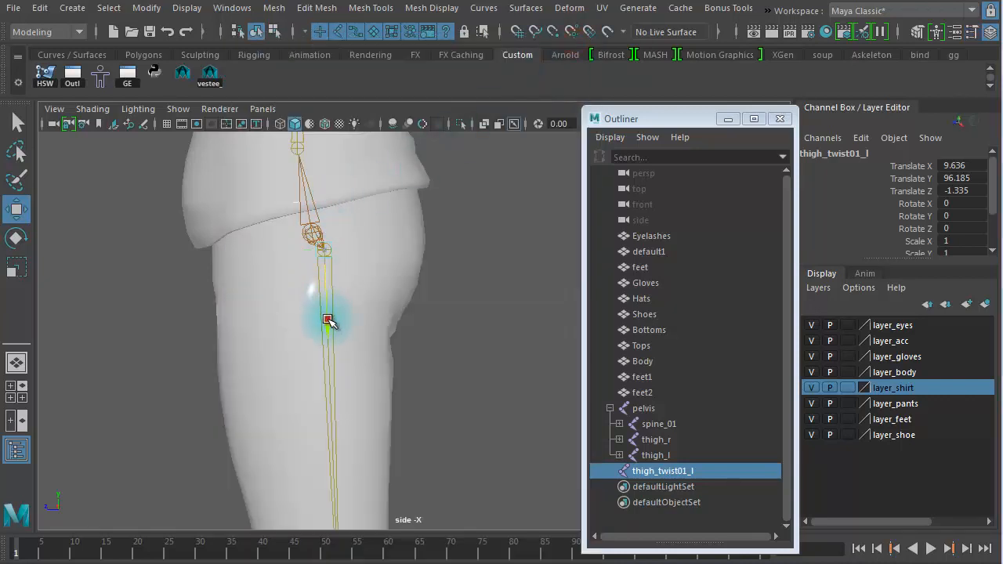
Step: Slide the twist joint a short way down the thigh along its own axis
drag(327, 321, 311, 357)
key(space)
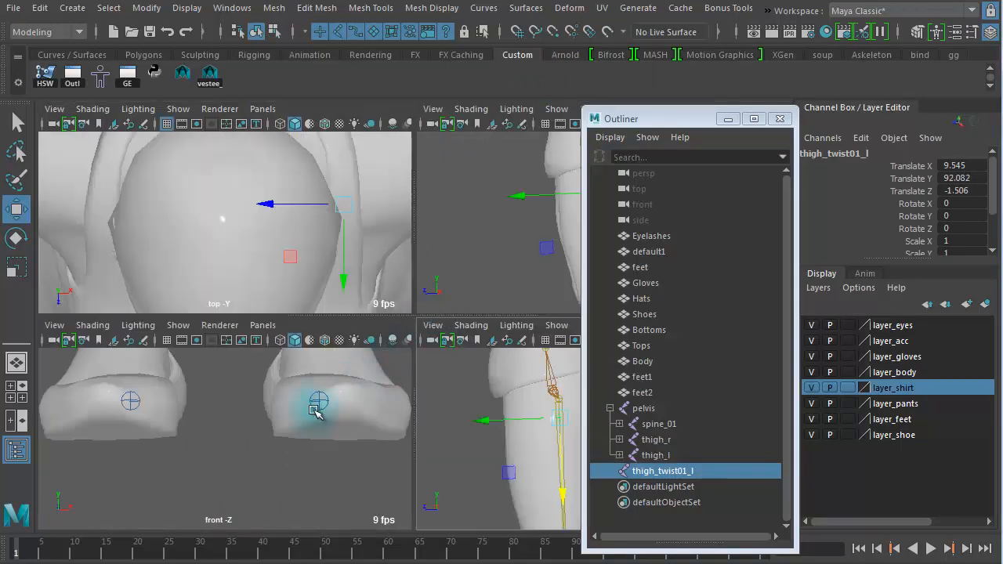
key(space)
key(space)
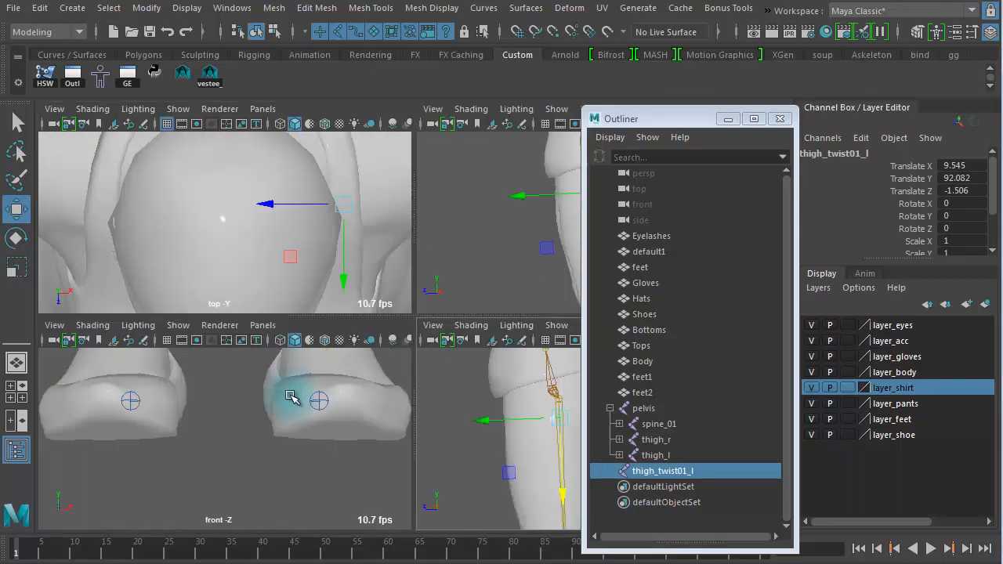
key(f)
key(space)
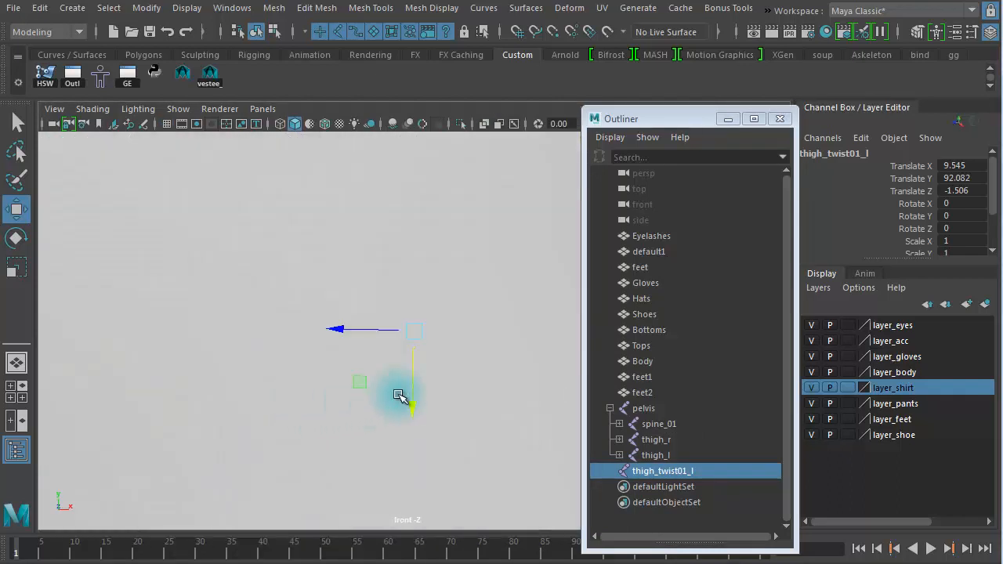
click(513, 124)
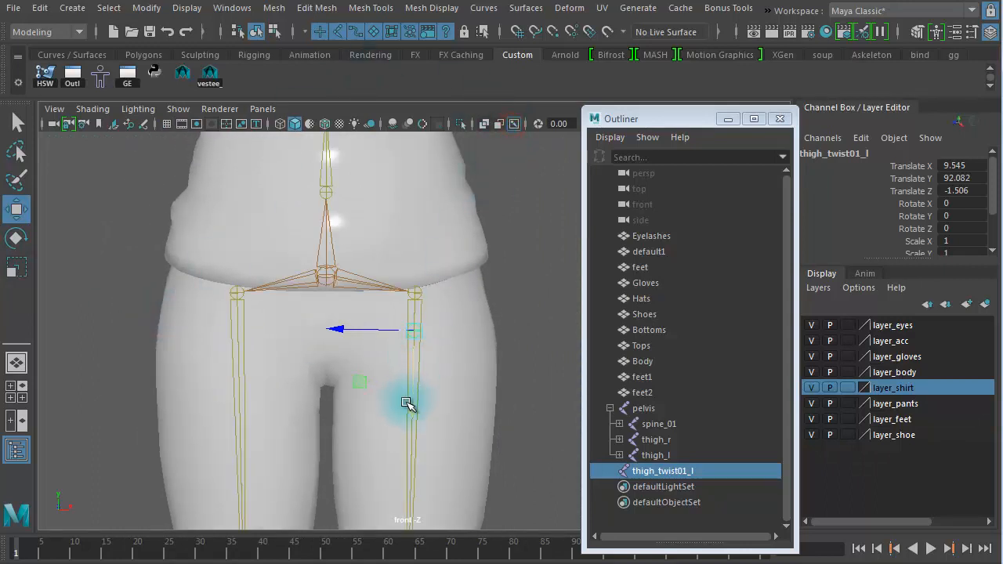
Step: Nudge the left twist joint up slightly and parent it under the left thigh joint
drag(404, 403, 457, 391)
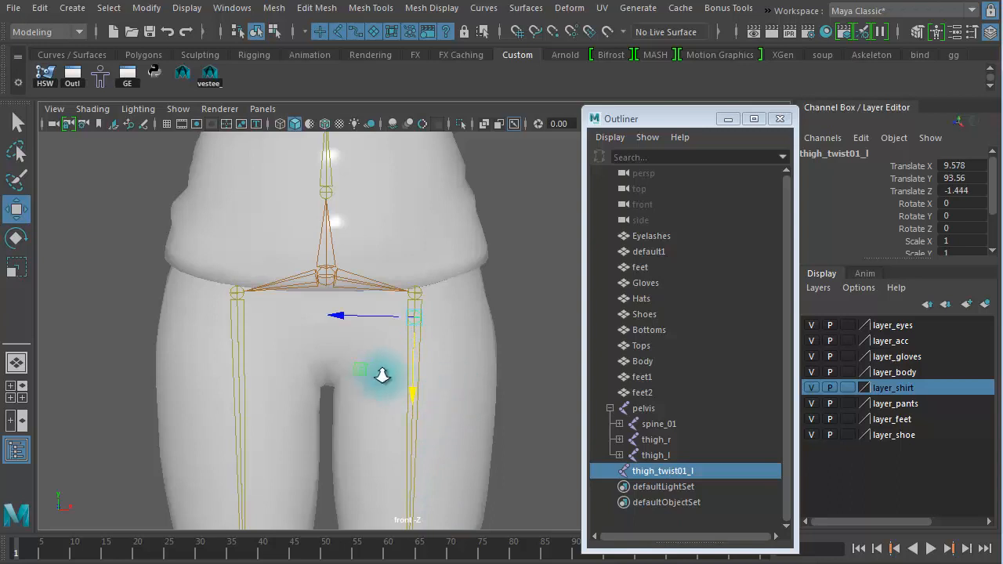
alt+right_drag(381, 376, 686, 384)
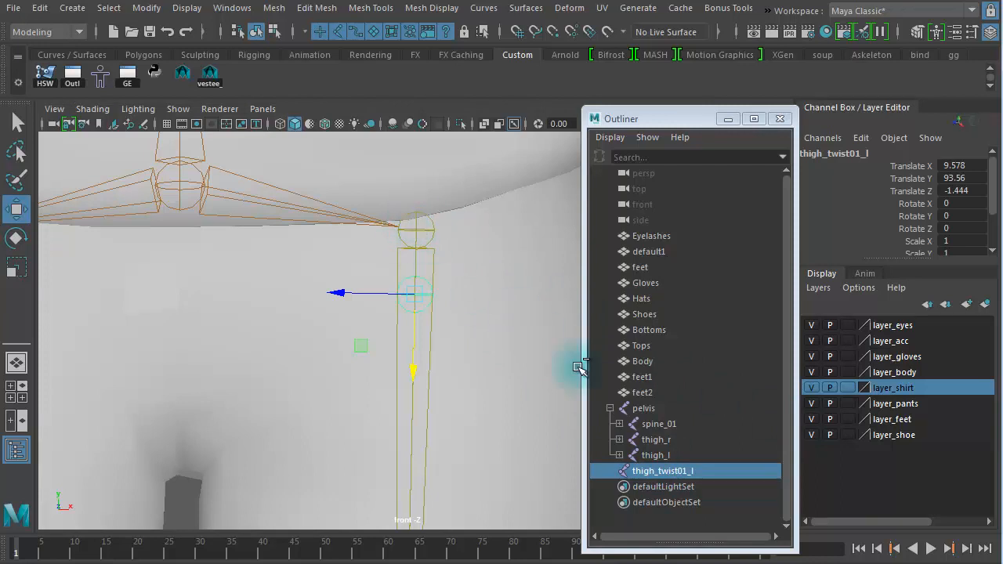
ctrl+click(655, 455)
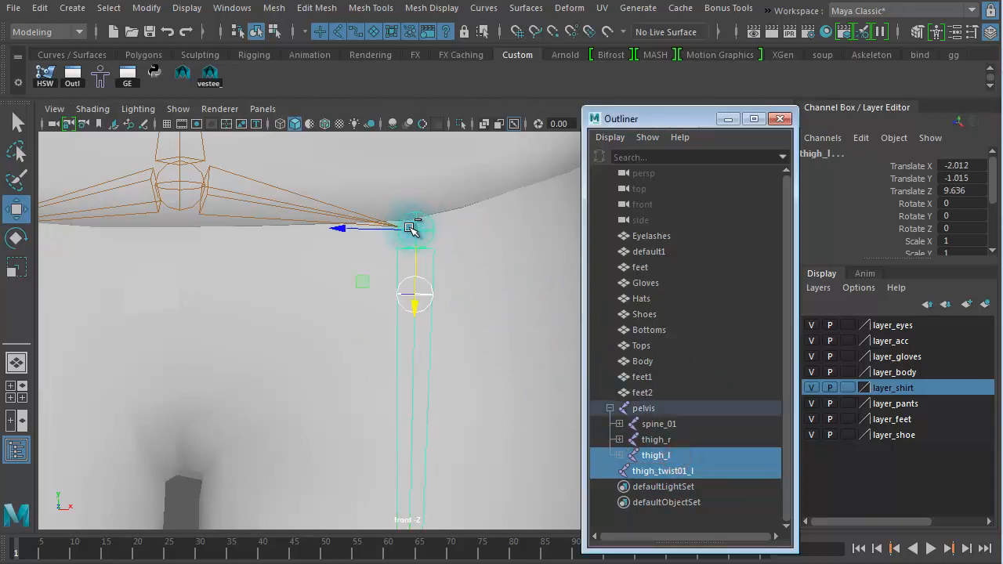
key(p)
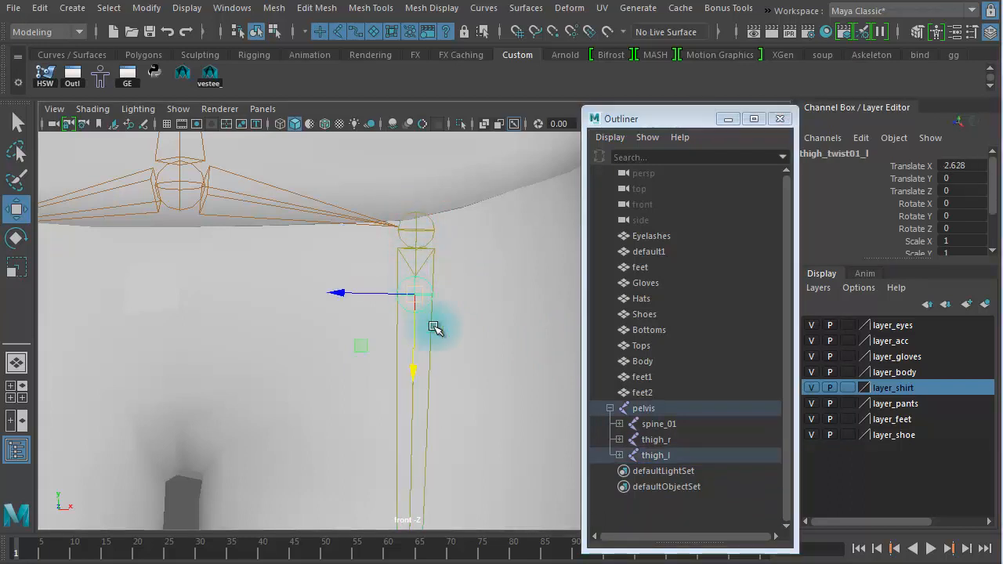
Step: Duplicate the right thigh joint, unparent the copy and delete its child joints
scroll(414, 340, down, 3)
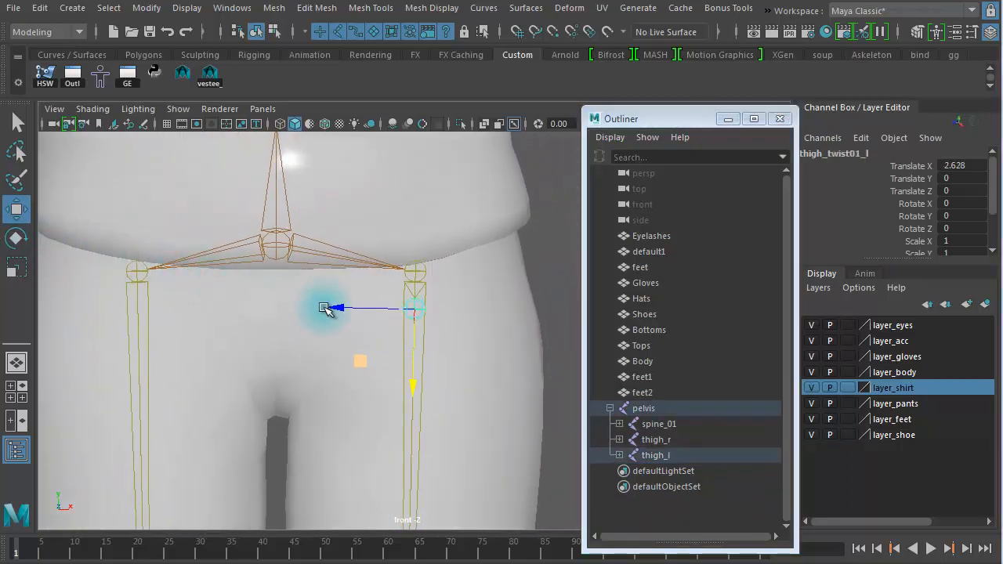
drag(119, 314, 189, 315)
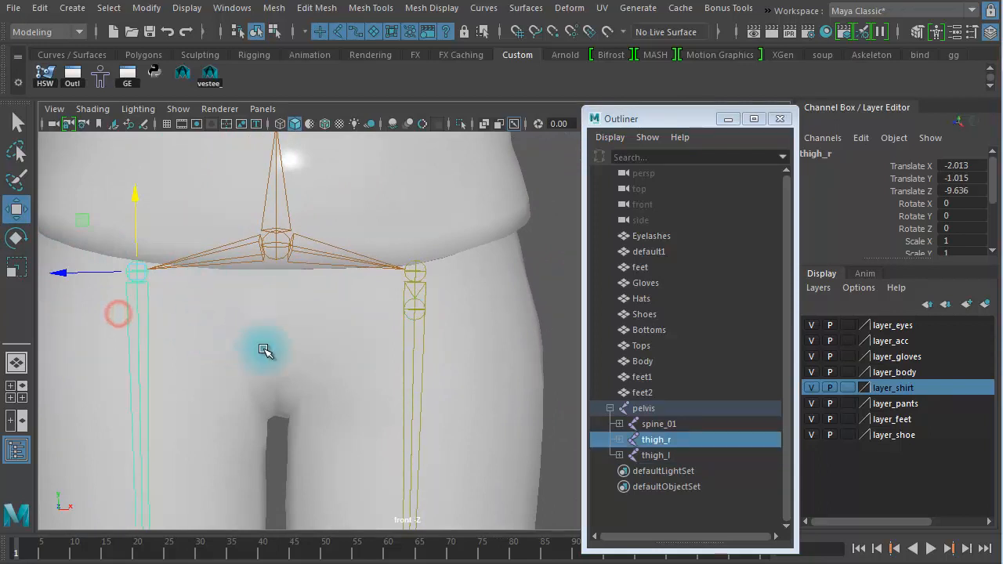
scroll(191, 320, down, 2)
alt+middle_drag(216, 317, 287, 318)
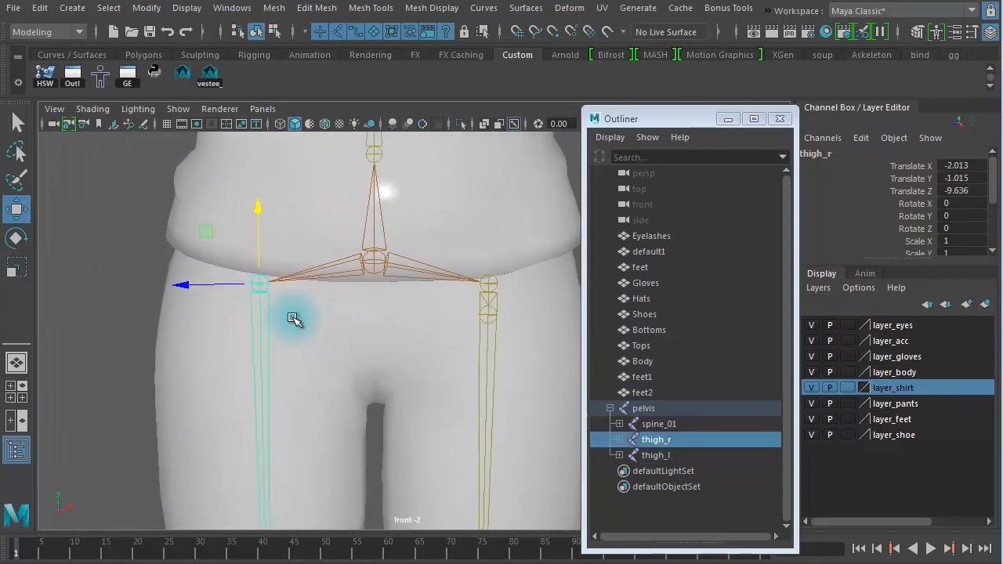
key(ctrl+d)
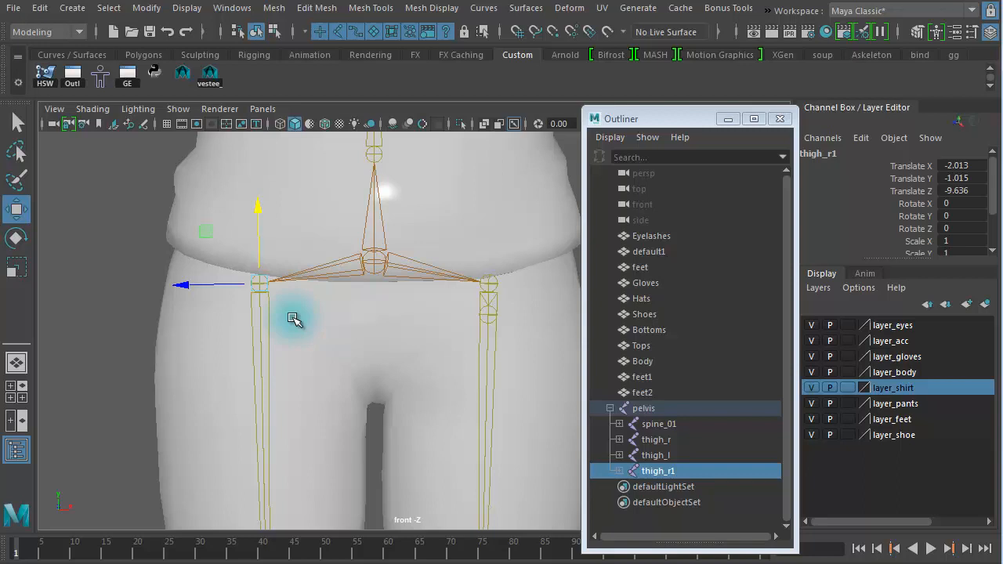
key(shift+p)
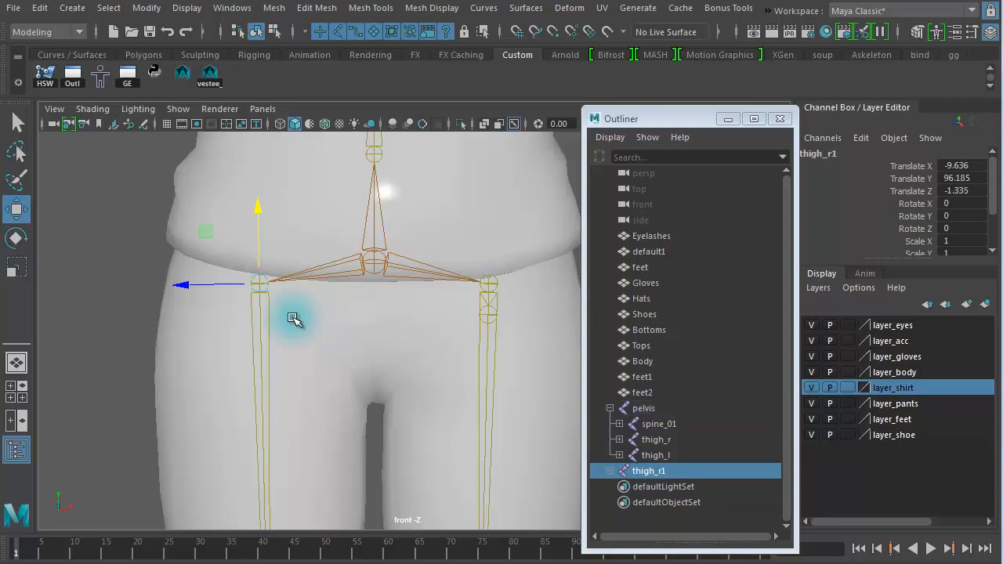
key(Down)
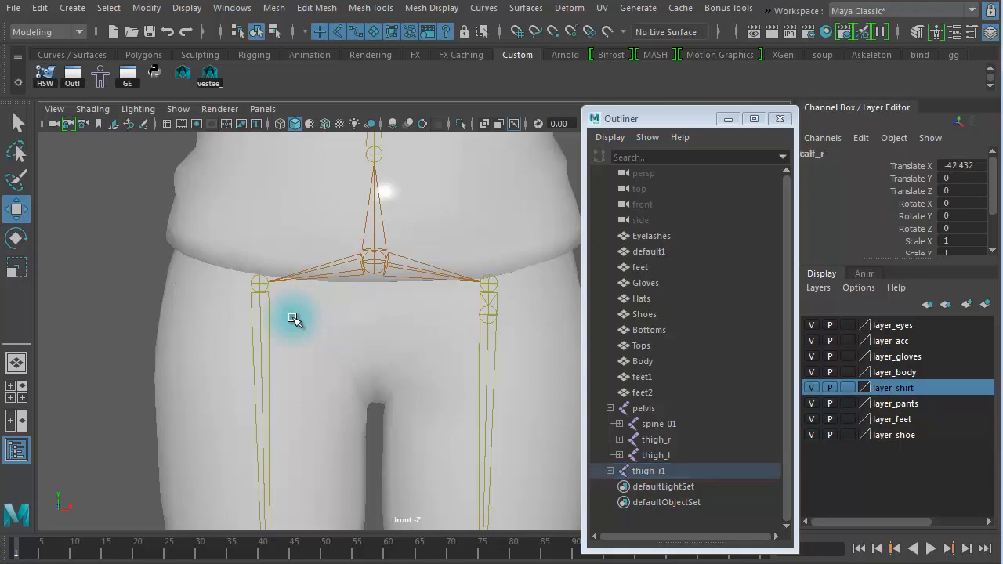
click(294, 319)
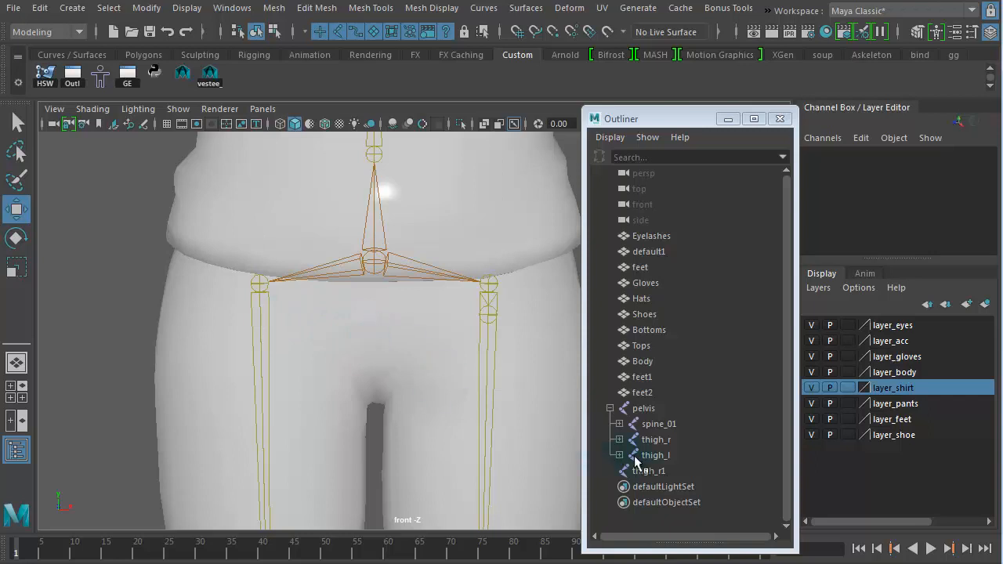
Step: Rename the duplicated right thigh joint to thigh_twist01_r
click(667, 469)
drag(257, 284, 106, 274)
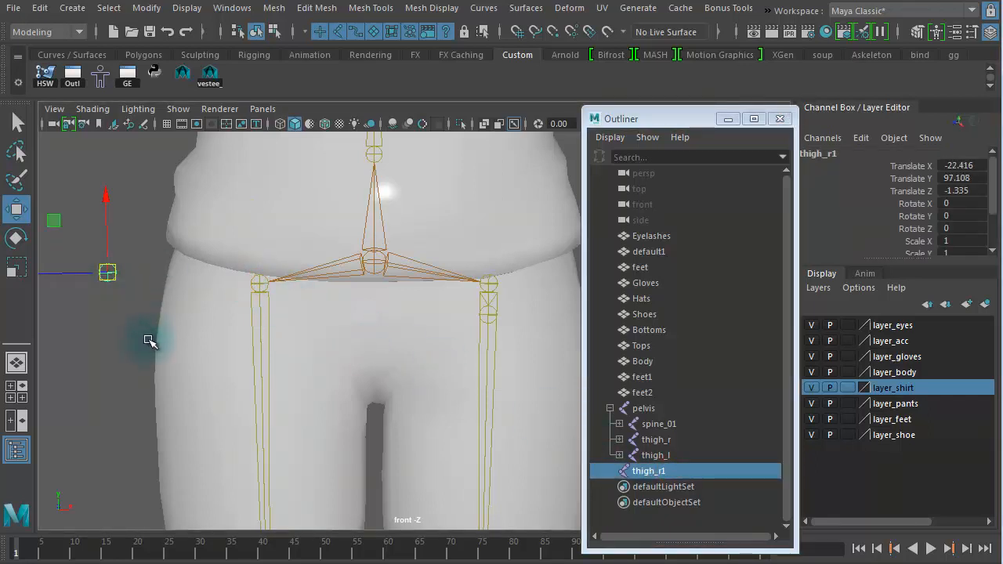
key(ctrl+z)
double_click(665, 471)
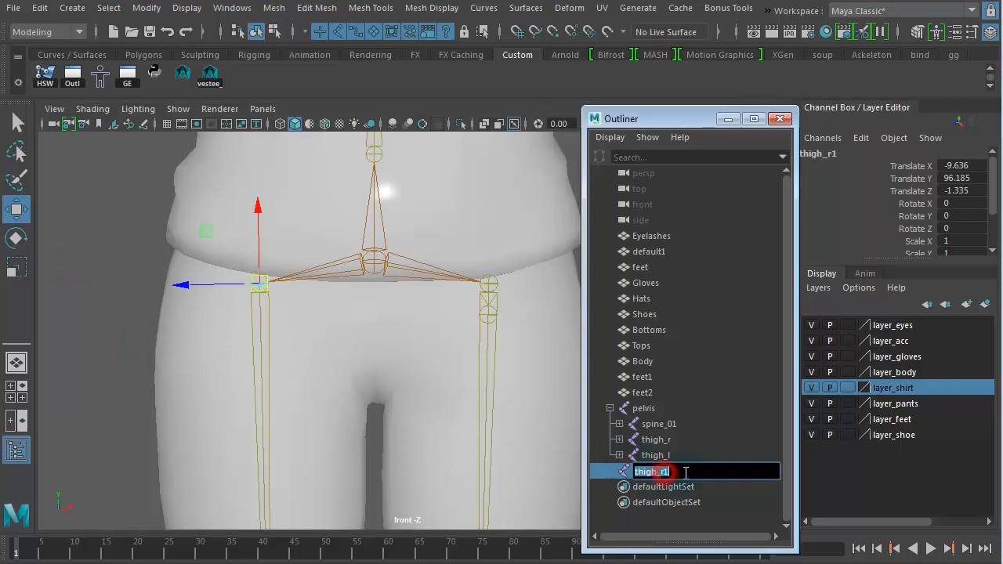
click(685, 473)
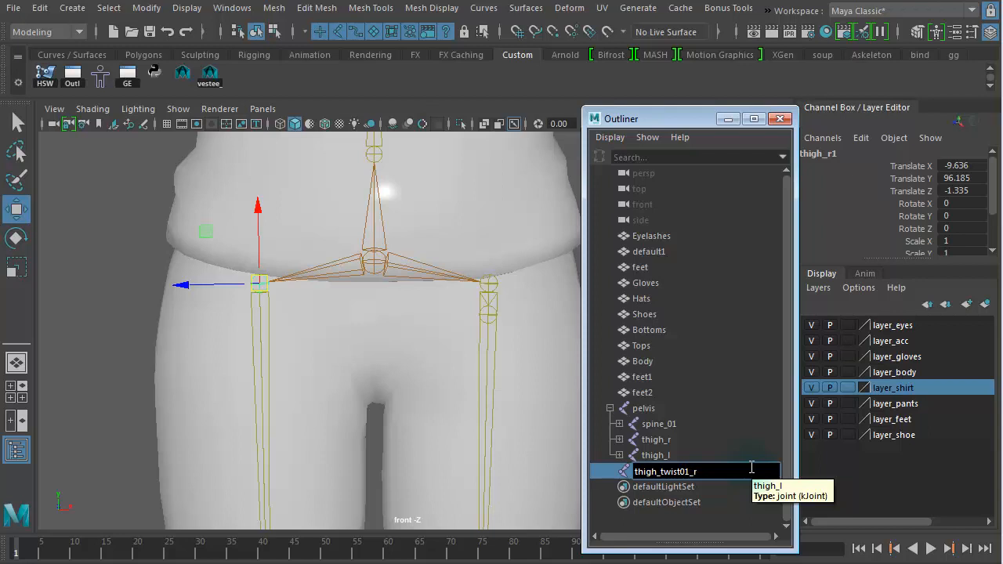
key(Return)
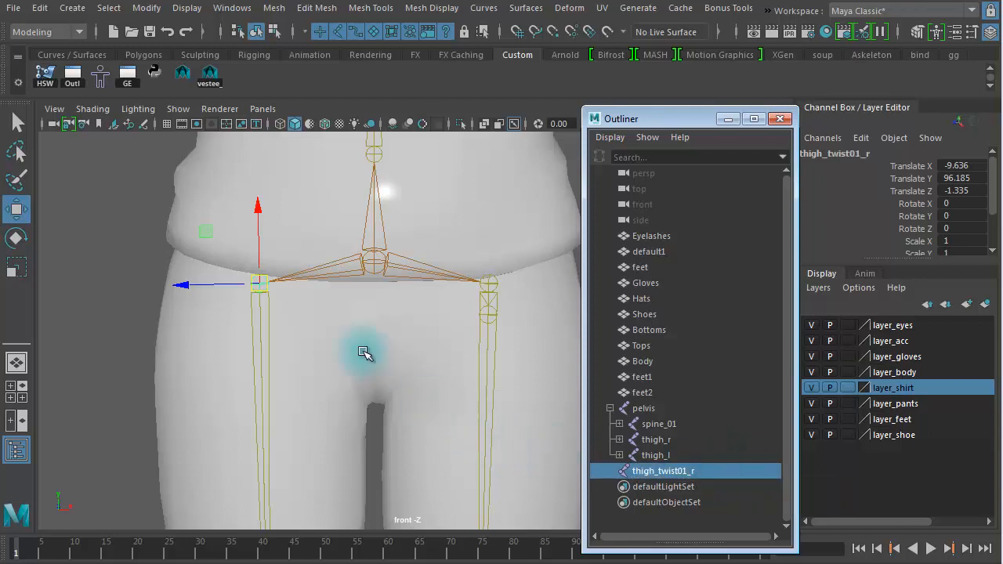
Step: Slide the right twist joint down the thigh along its axis and parent it under the right thigh joint
drag(264, 212, 265, 317)
alt+right_drag(439, 359, 587, 373)
alt+middle_drag(410, 356, 506, 372)
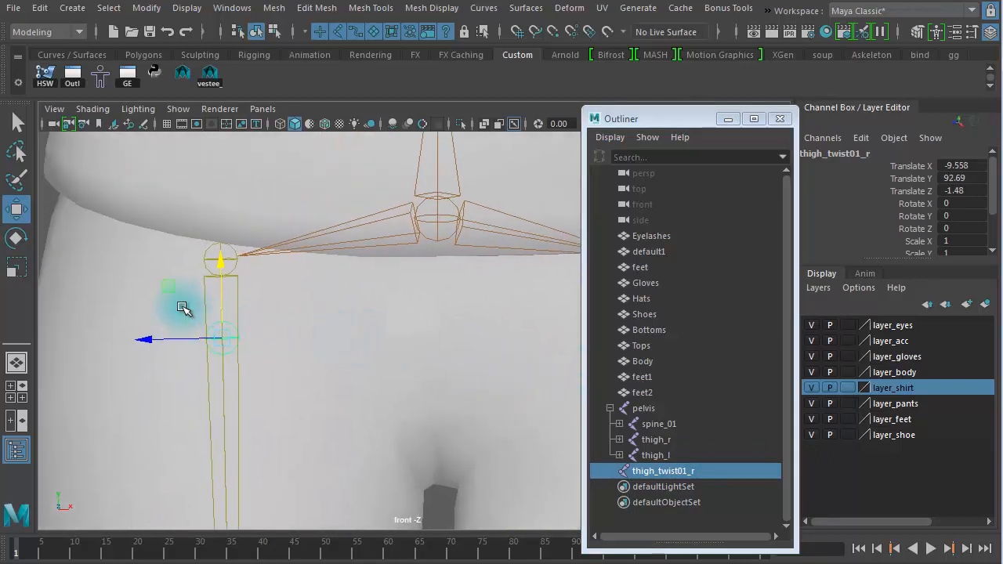
drag(181, 306, 210, 293)
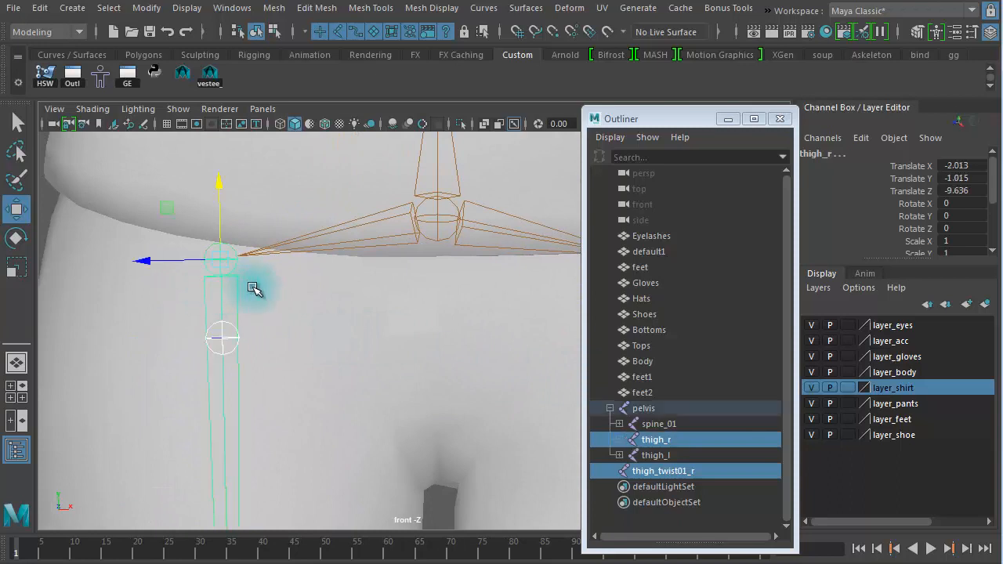
key(p)
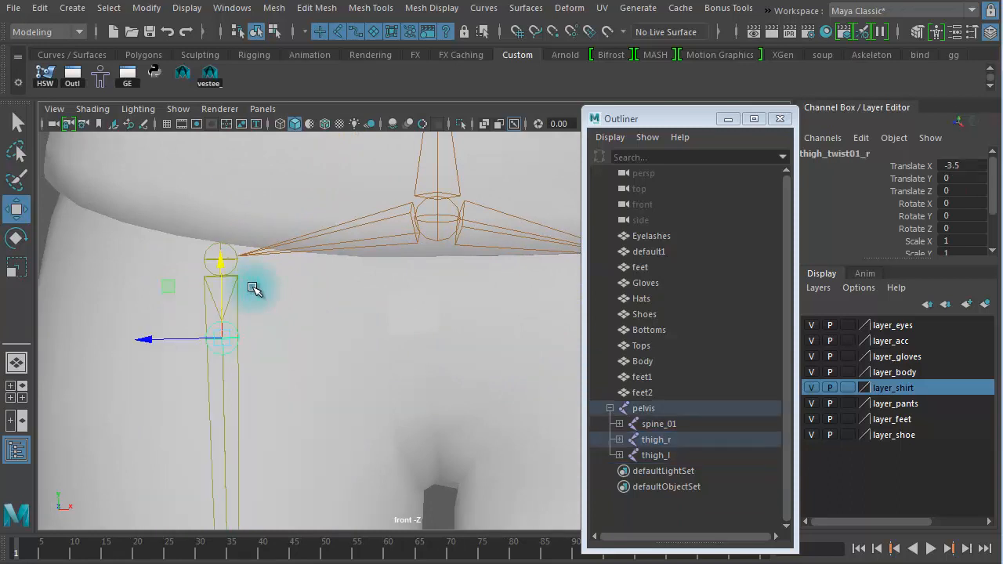
scroll(354, 394, down, 3)
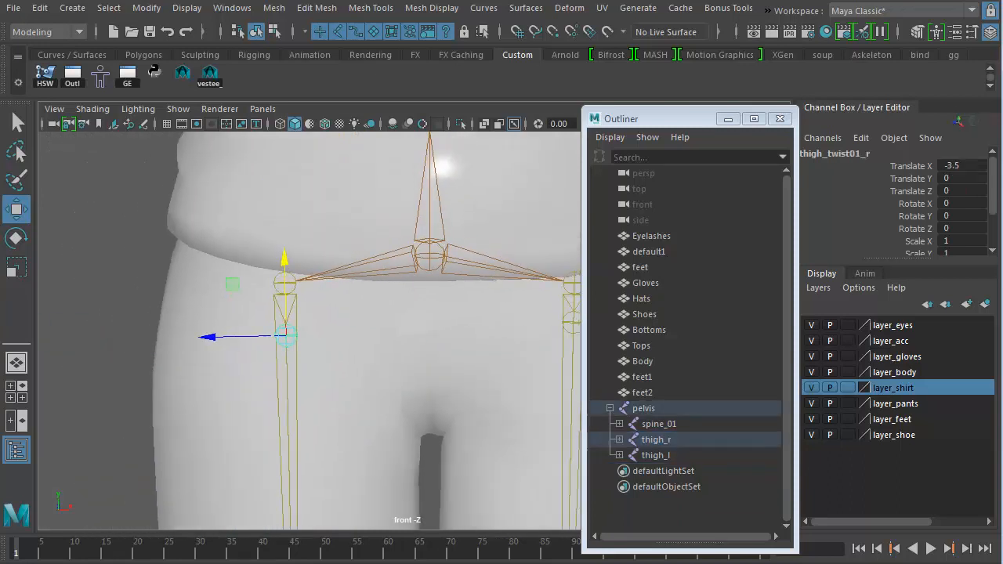
scroll(285, 335, down, 2)
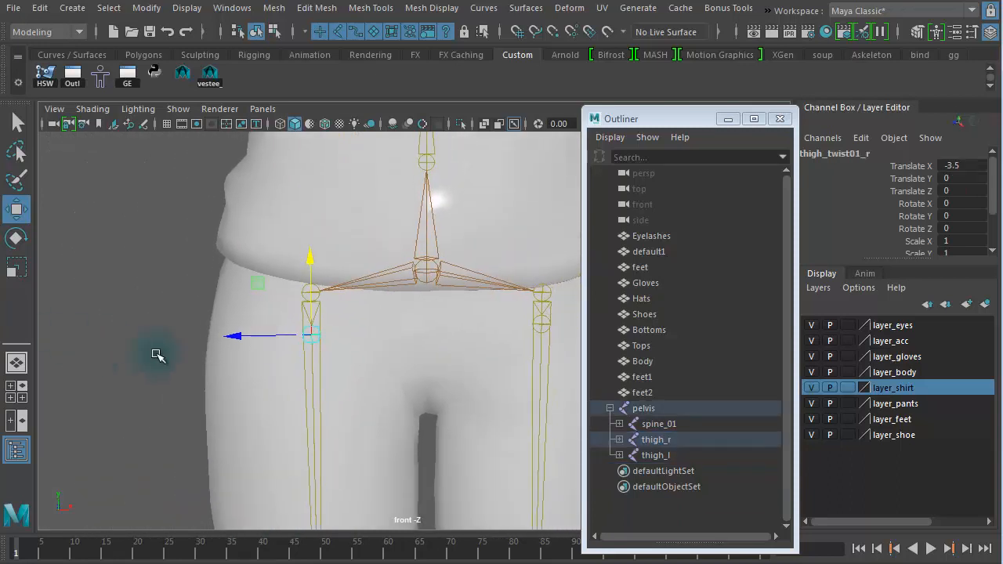
drag(307, 336, 142, 356)
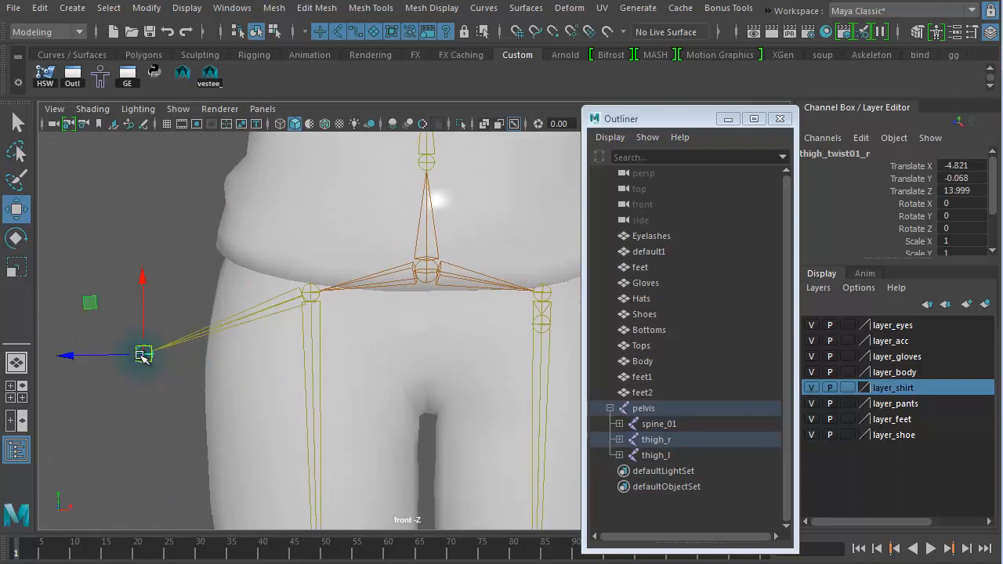
key(ctrl+z)
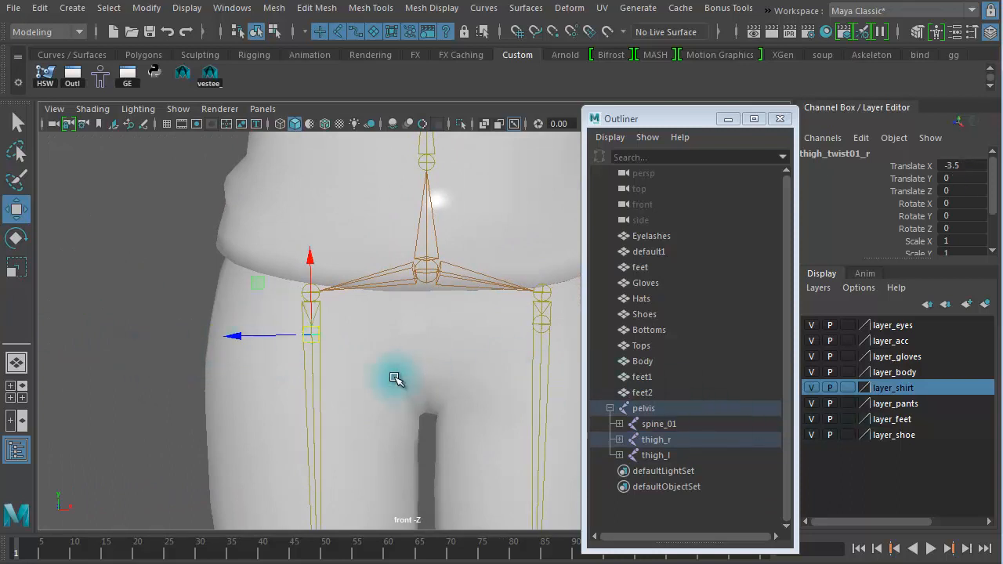
Step: Set the left twist joint's Translate X to 3.5
mouse_move(394, 378)
alt+right_down()
mouse_move(645, 396)
mouse_move(399, 395)
alt+right_up()
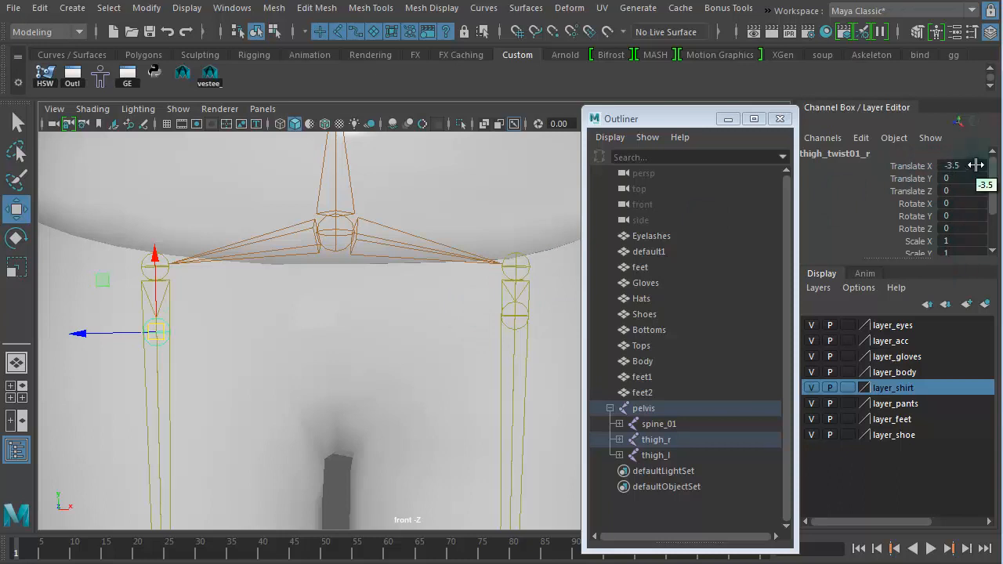
click(527, 329)
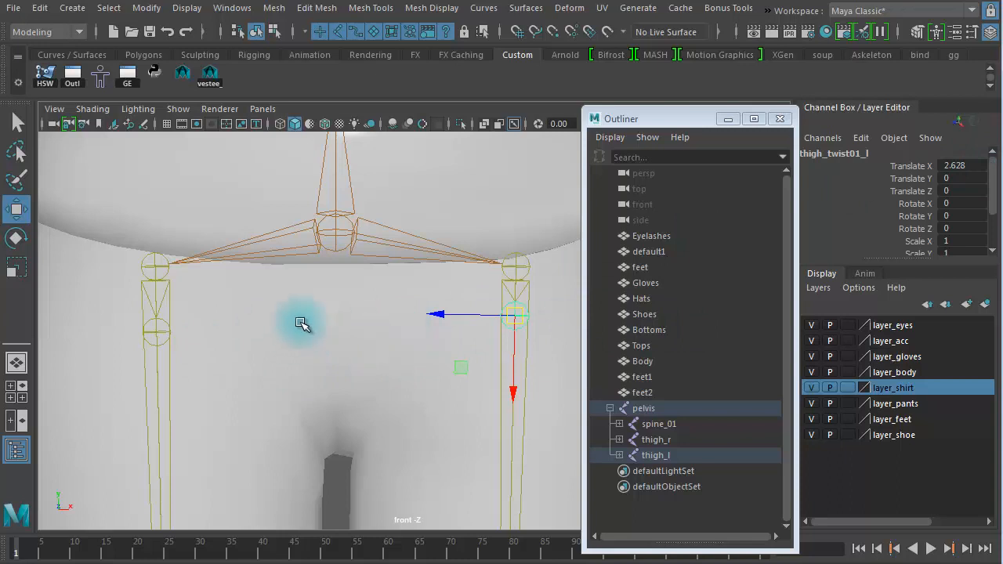
double_click(970, 165)
text(3.)
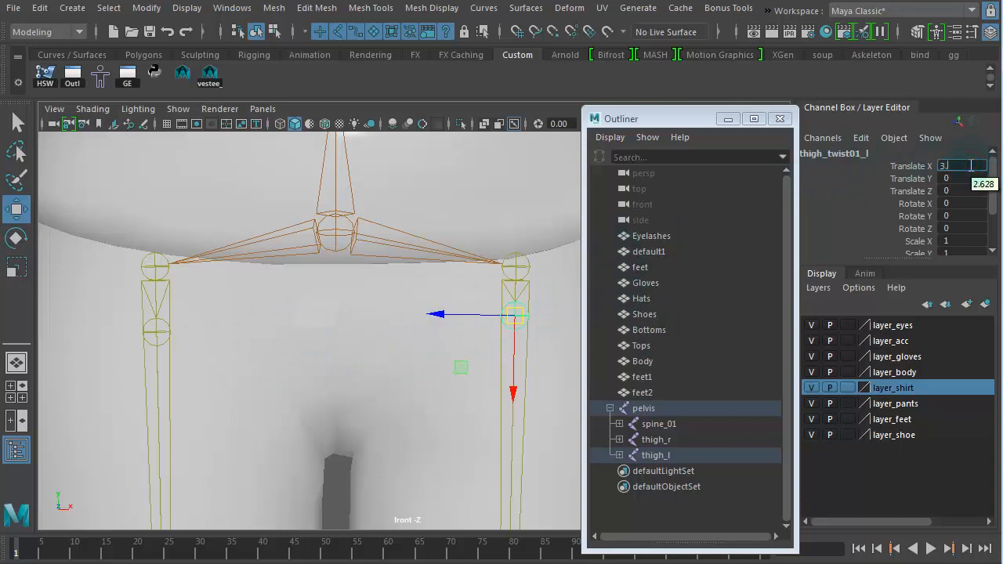
text(5)
key(Return)
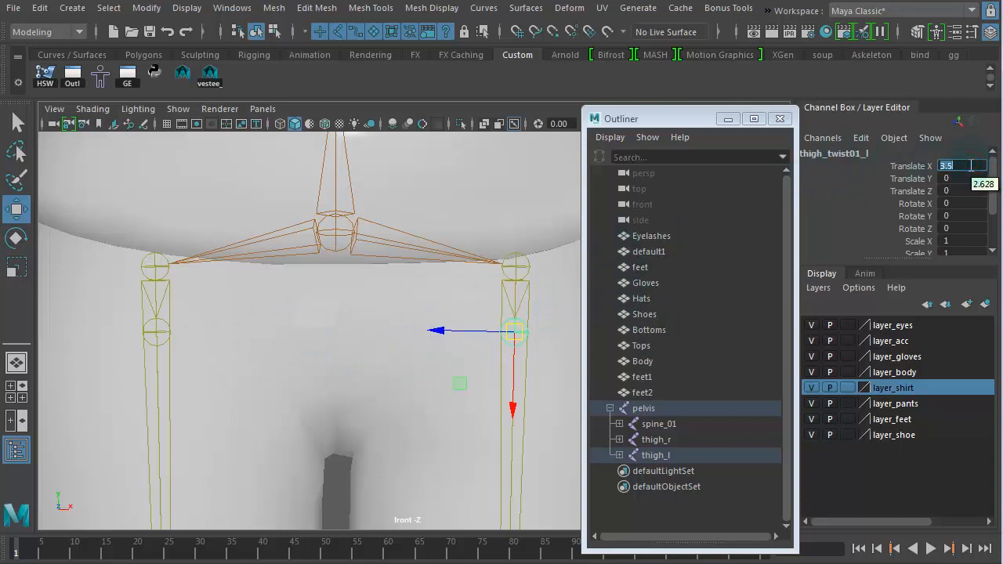
Step: Select each thigh twist joint in turn to compare their offsets from the thighs
click(164, 341)
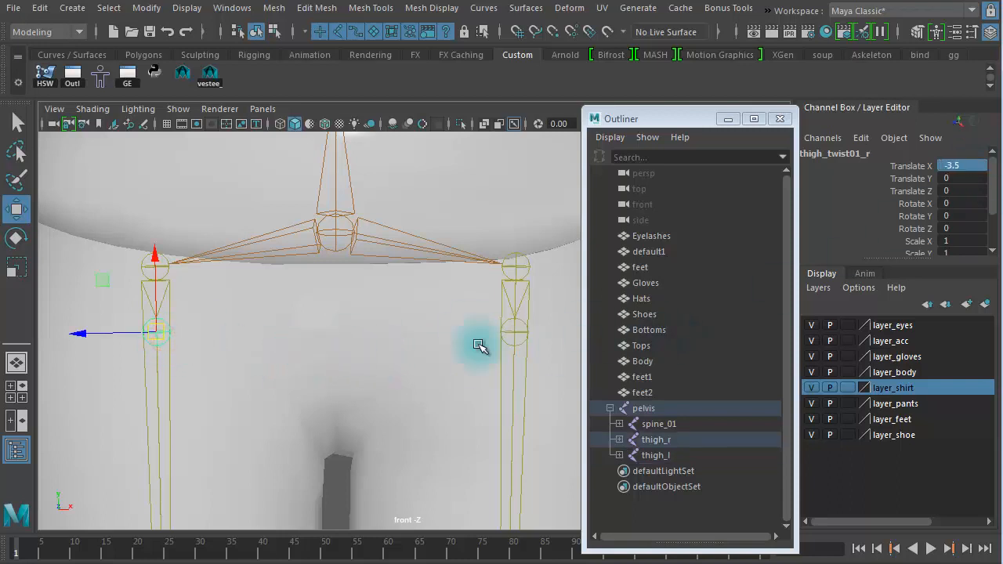
click(524, 337)
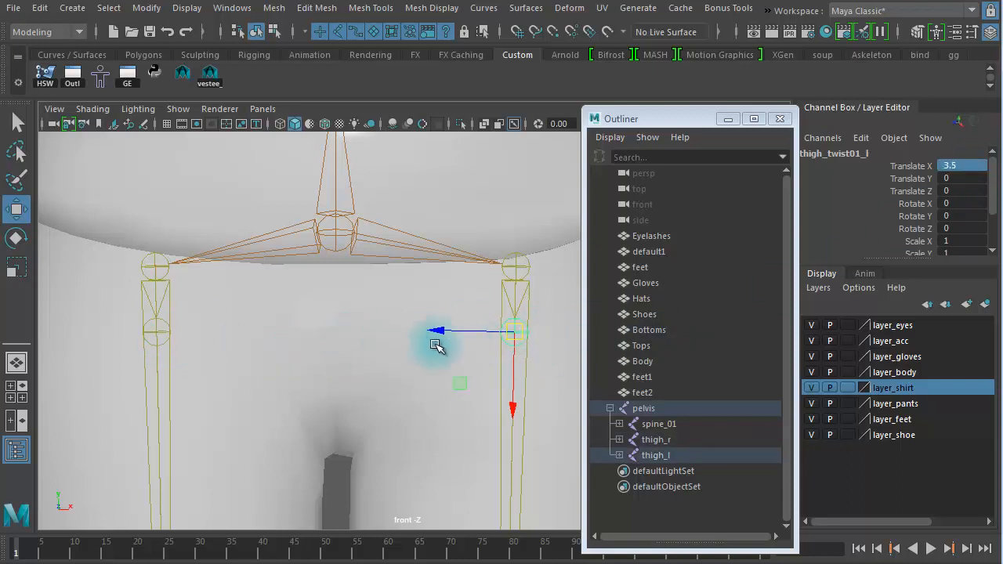
click(361, 382)
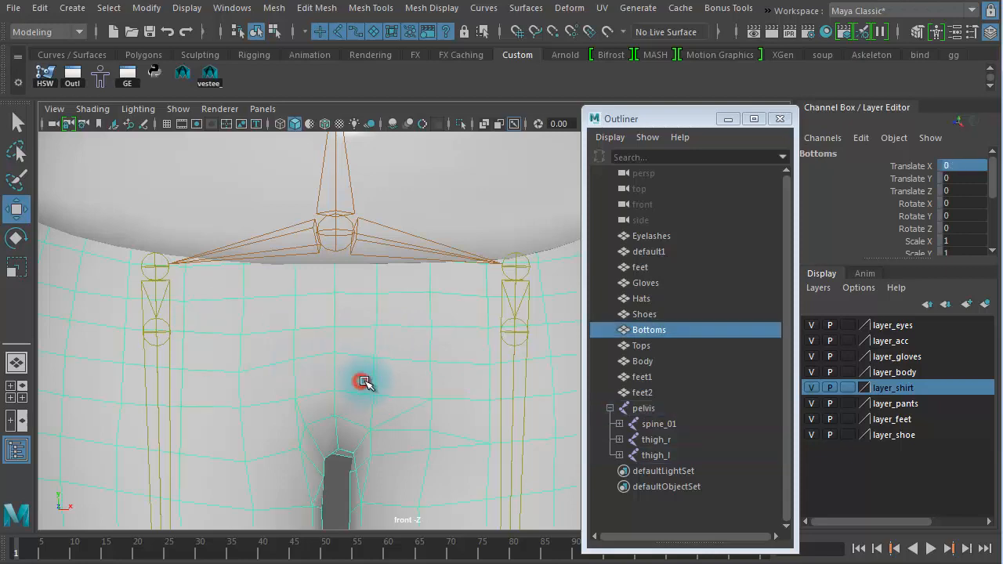
Step: Duplicate the left calf joint and unparent the copy to the world
alt+right_drag(400, 379, 292, 339)
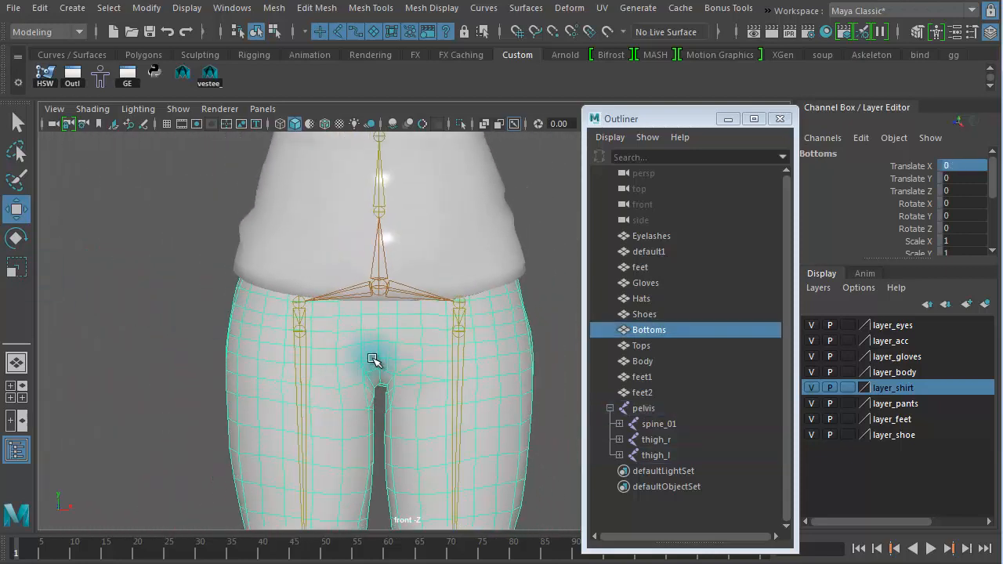
alt+middle_drag(375, 360, 350, 134)
alt+right_drag(350, 135, 164, 253)
alt+middle_drag(163, 253, 325, 112)
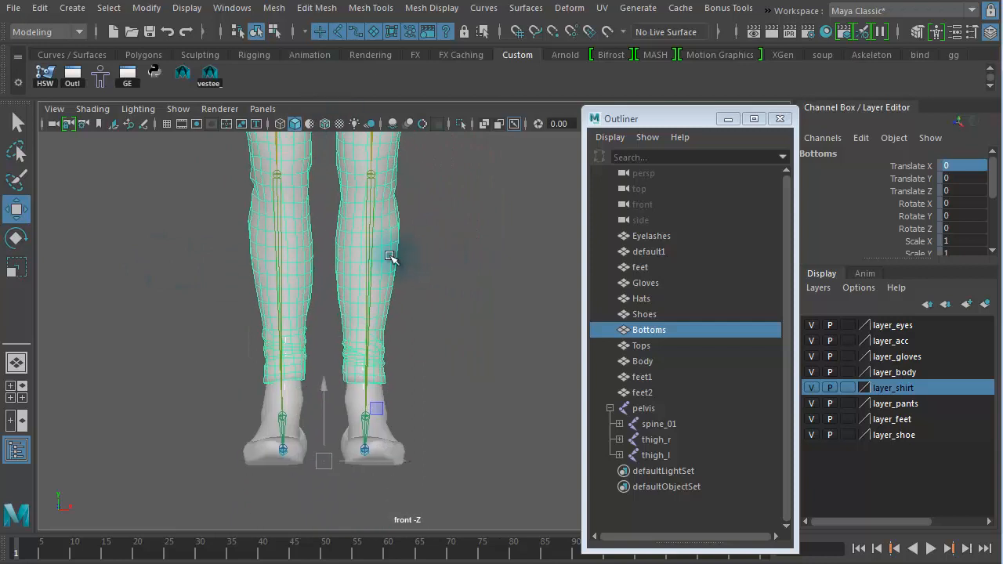
click(359, 236)
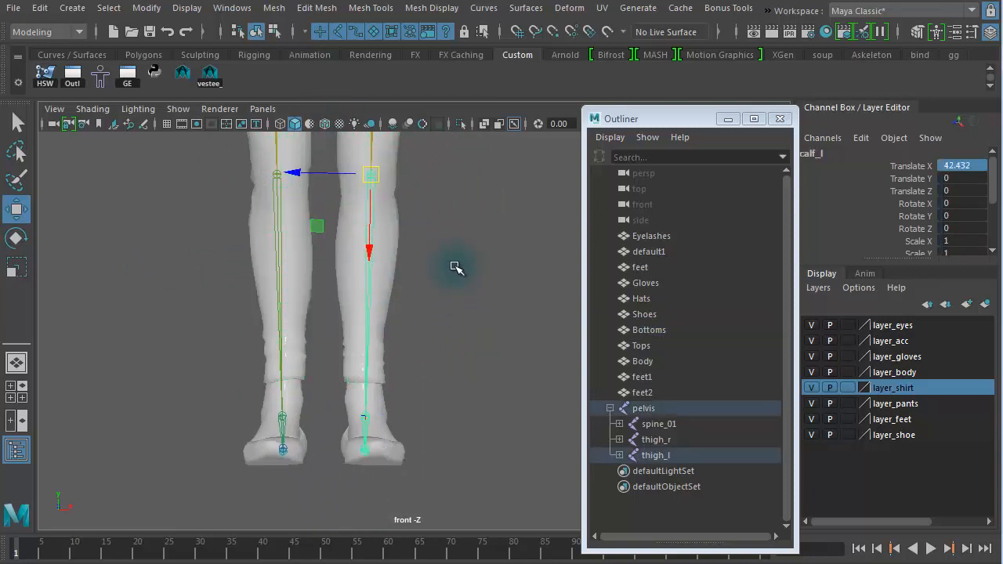
key(ctrl+d)
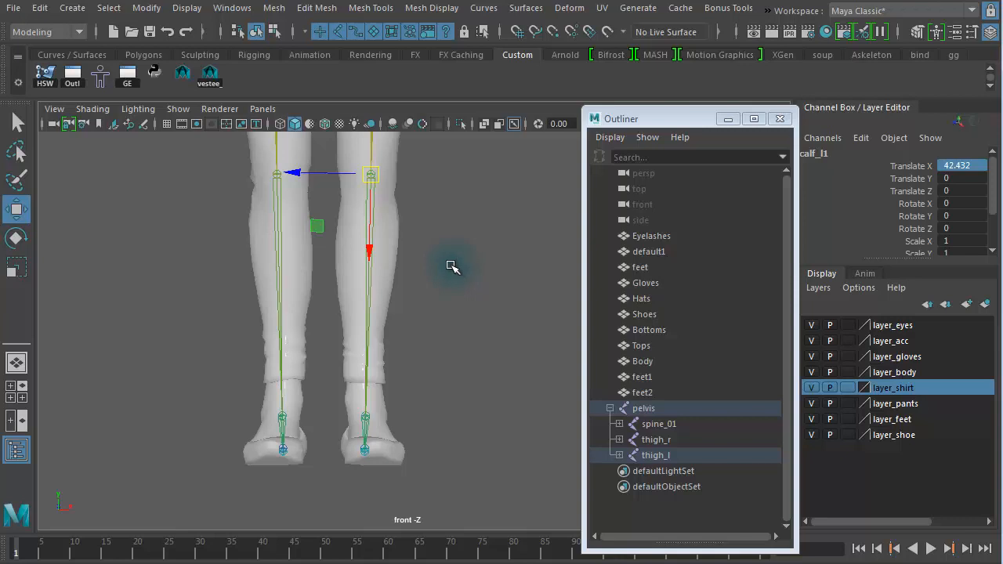
key(shift+p)
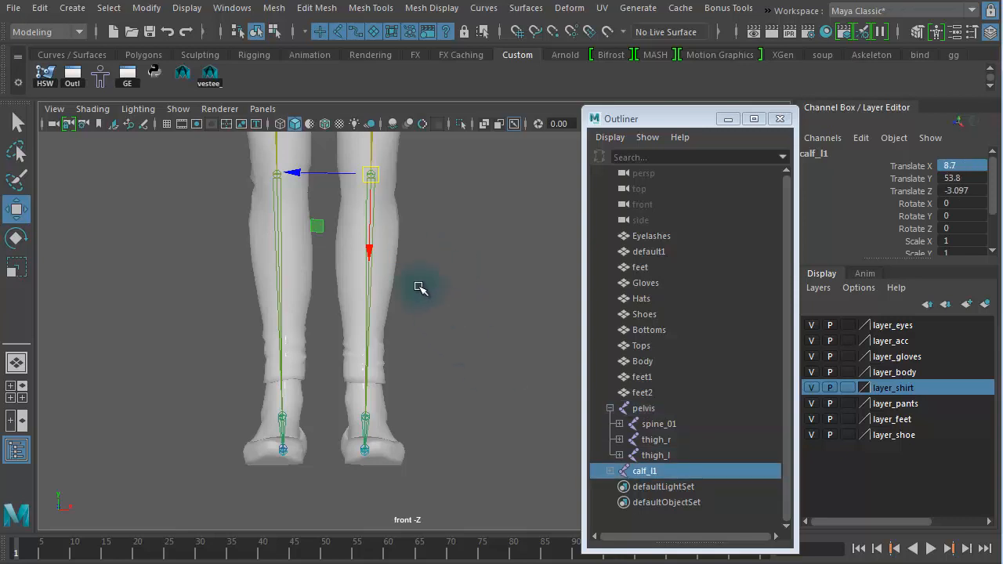
Step: Delete the foot and ball joints under the duplicated left calf joint
click(609, 471)
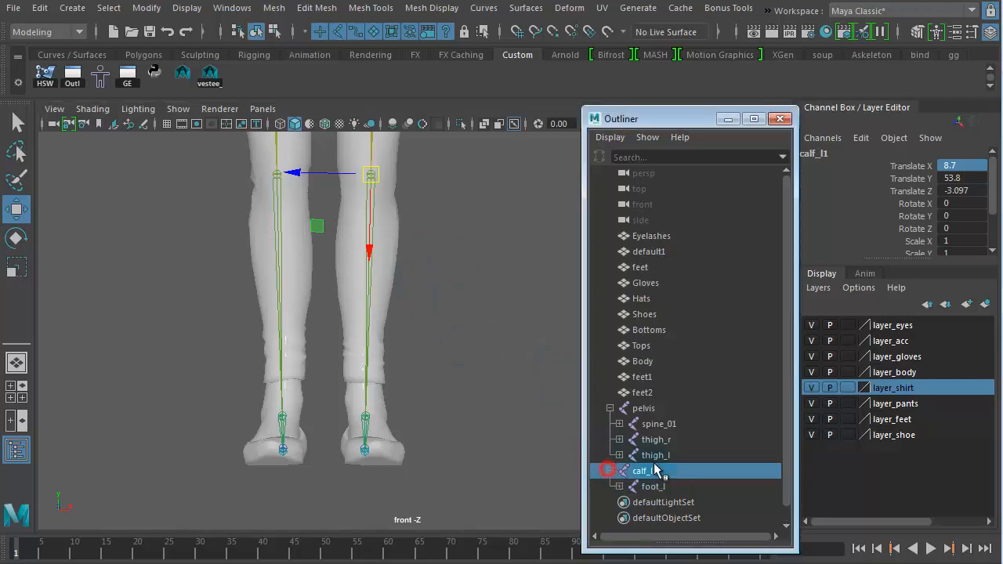
click(619, 487)
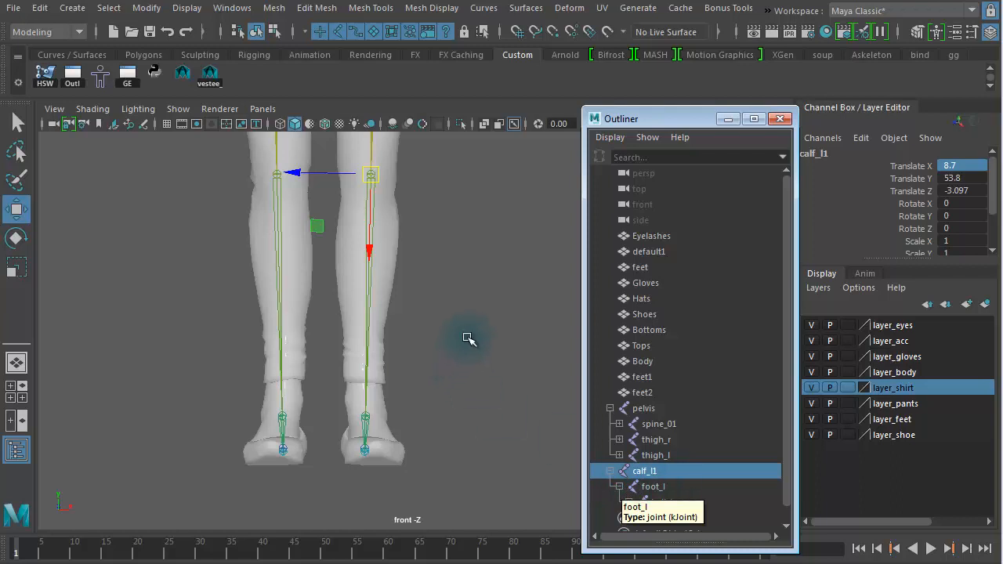
middle_drag(469, 334, 470, 334)
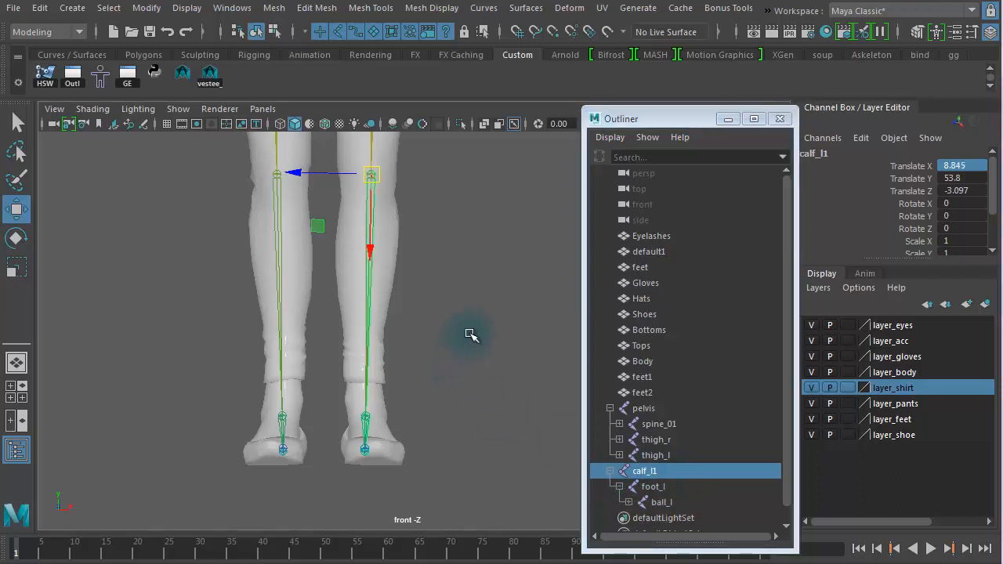
key(ctrl+z)
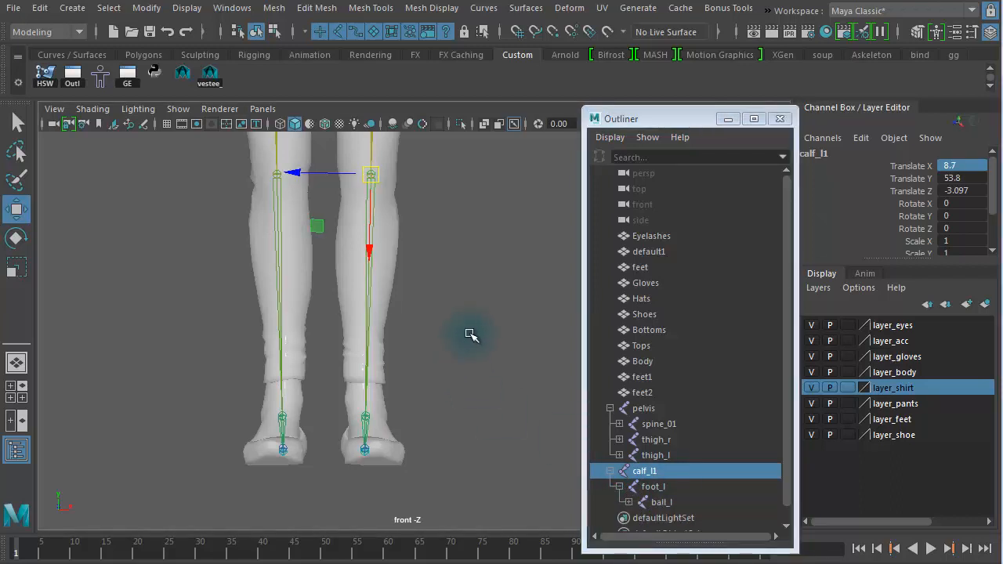
key(Down)
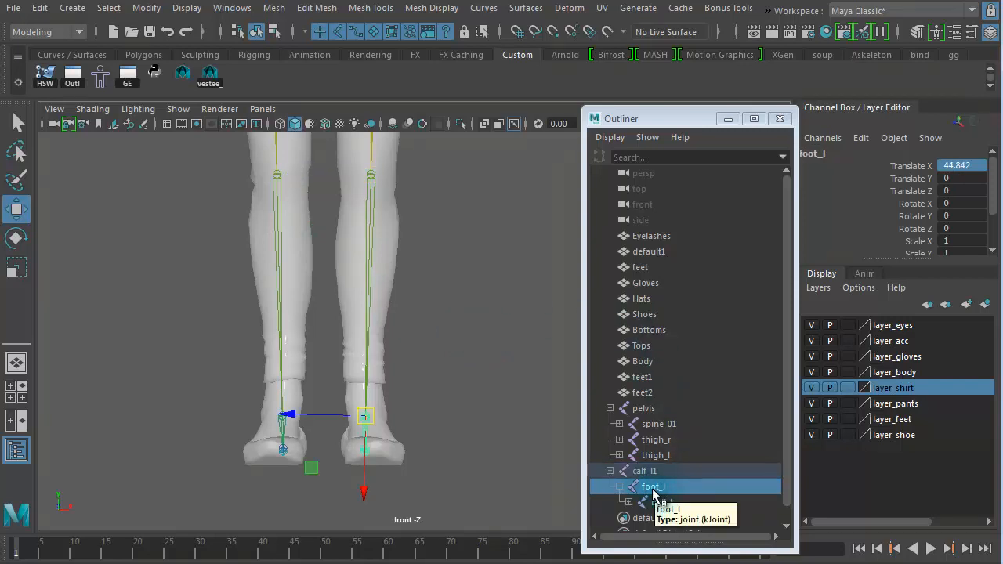
key(Delete)
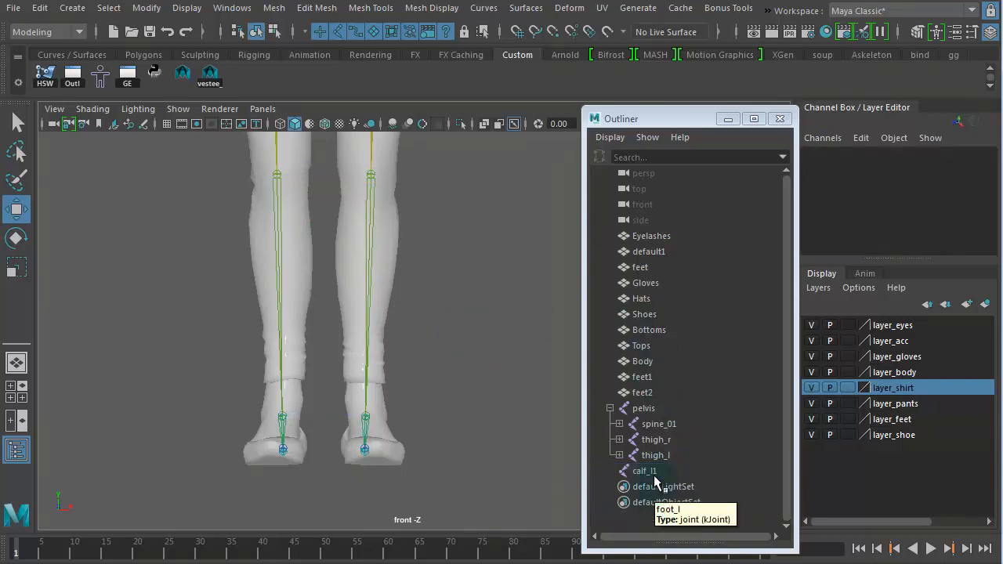
Step: Rename the duplicated left calf joint to calf_twist01_l
click(649, 472)
double_click(673, 471)
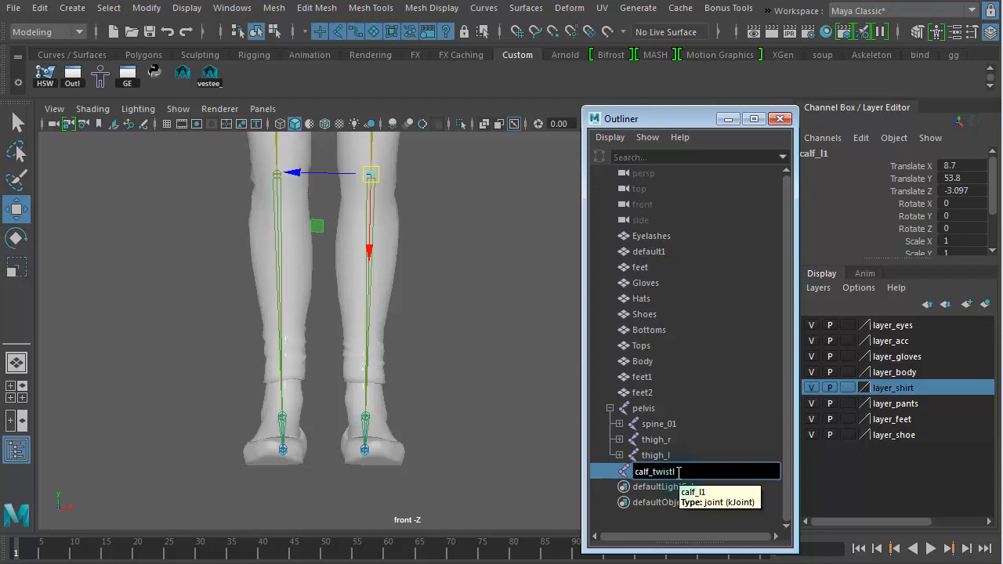
key(Return)
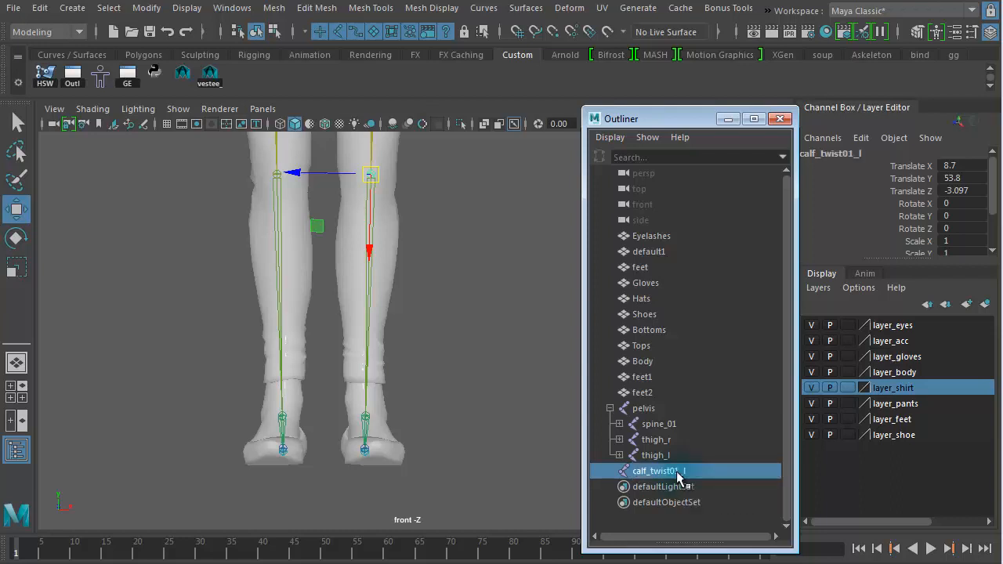
Step: Slide the left calf twist joint down along the calf to about the middle of the shin
middle_drag(392, 254, 364, 337)
key(space)
key(space)
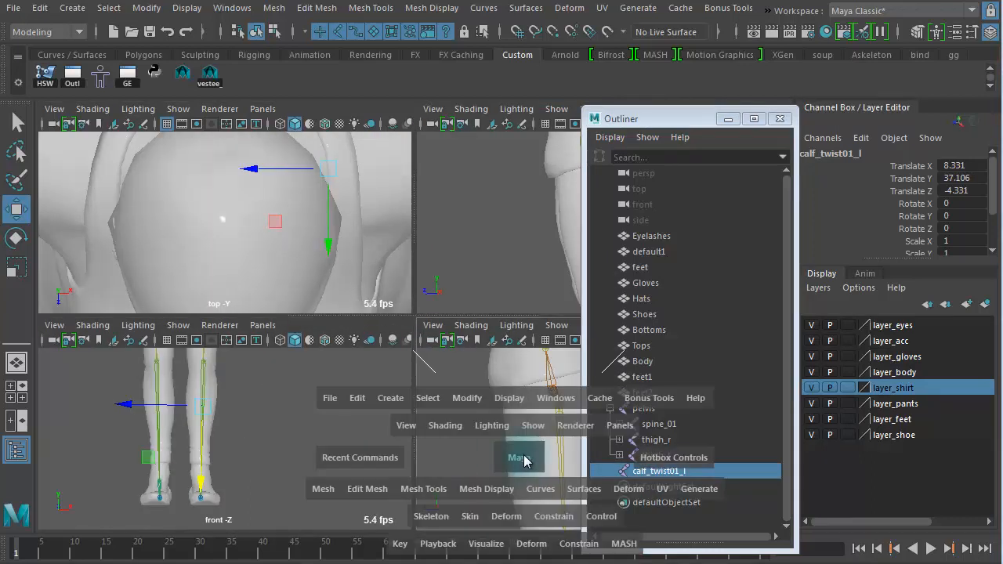
alt+right_drag(379, 399, 369, 310)
alt+middle_drag(368, 309, 317, 129)
alt+right_drag(427, 313, 360, 310)
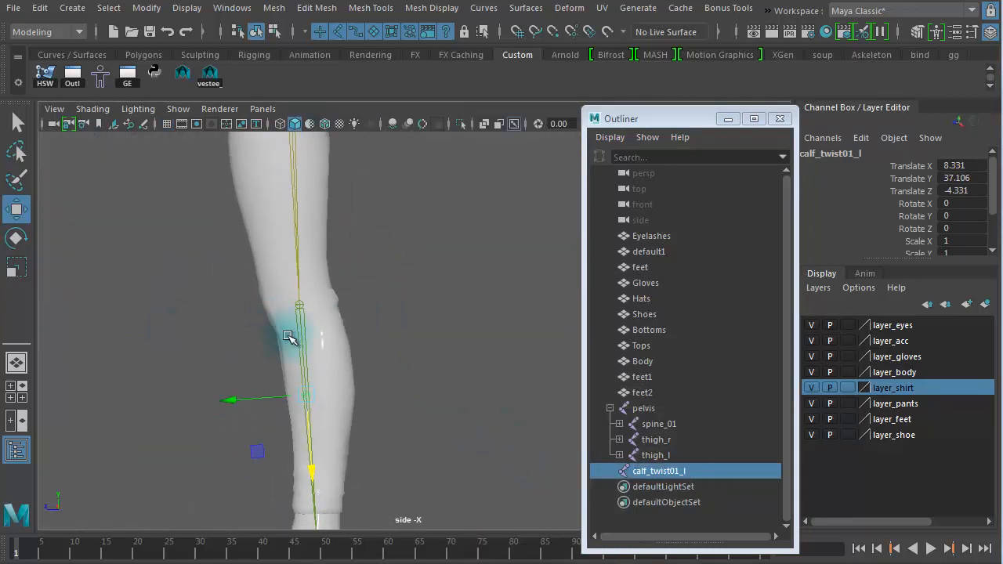
alt+middle_drag(292, 339, 282, 222)
alt+right_drag(424, 271, 559, 284)
alt+right_drag(304, 244, 193, 221)
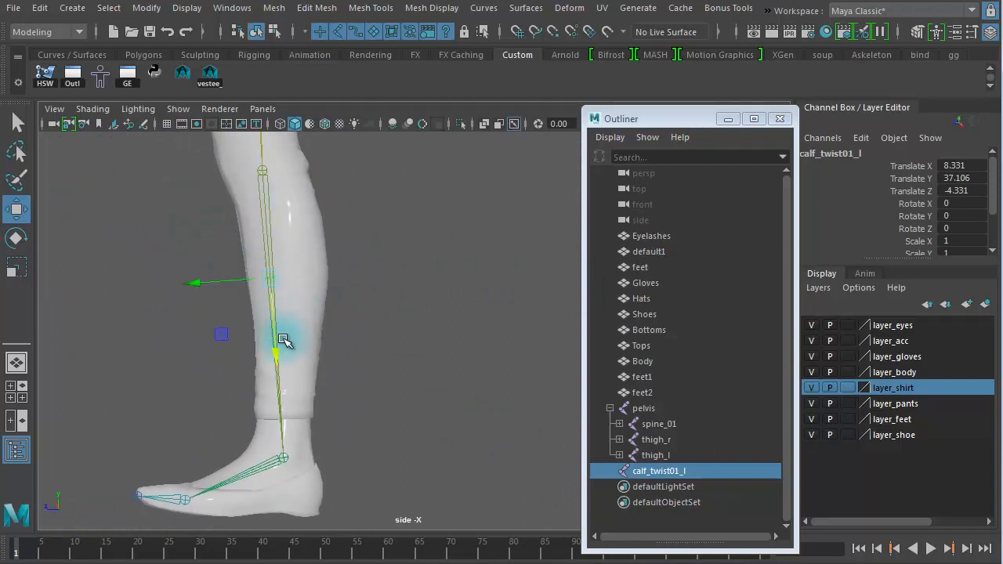
drag(283, 339, 303, 353)
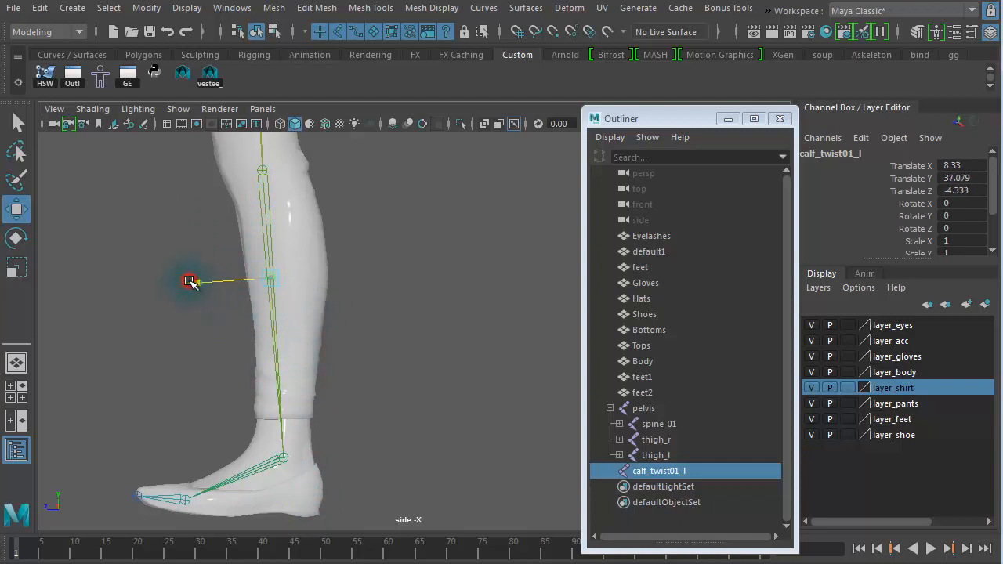
drag(191, 282, 206, 281)
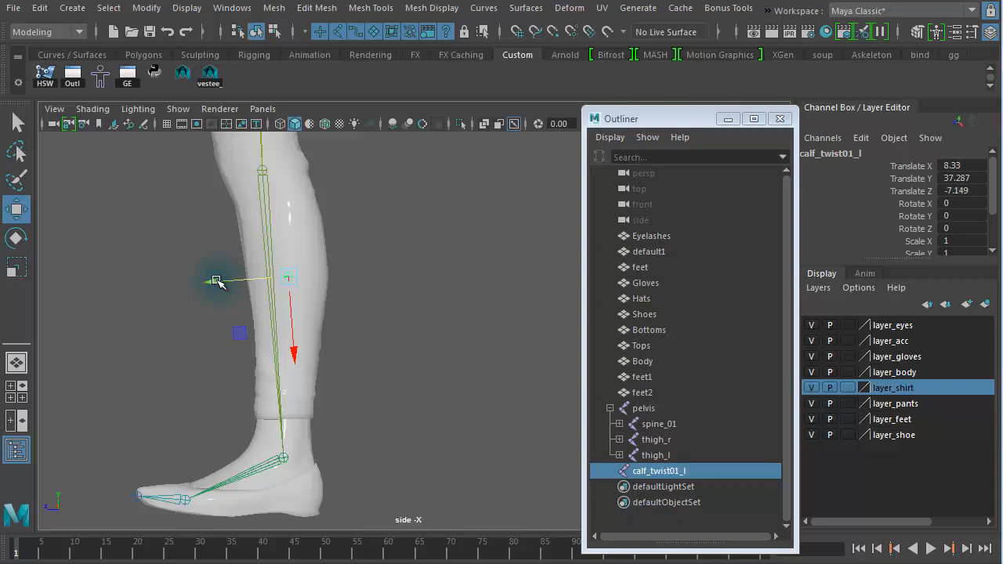
drag(216, 280, 337, 300)
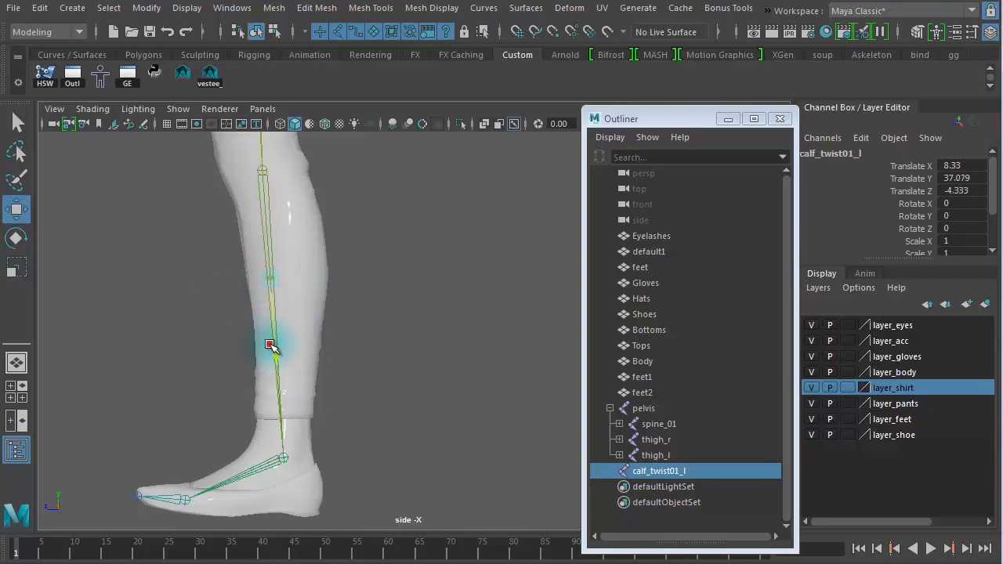
drag(270, 344, 242, 287)
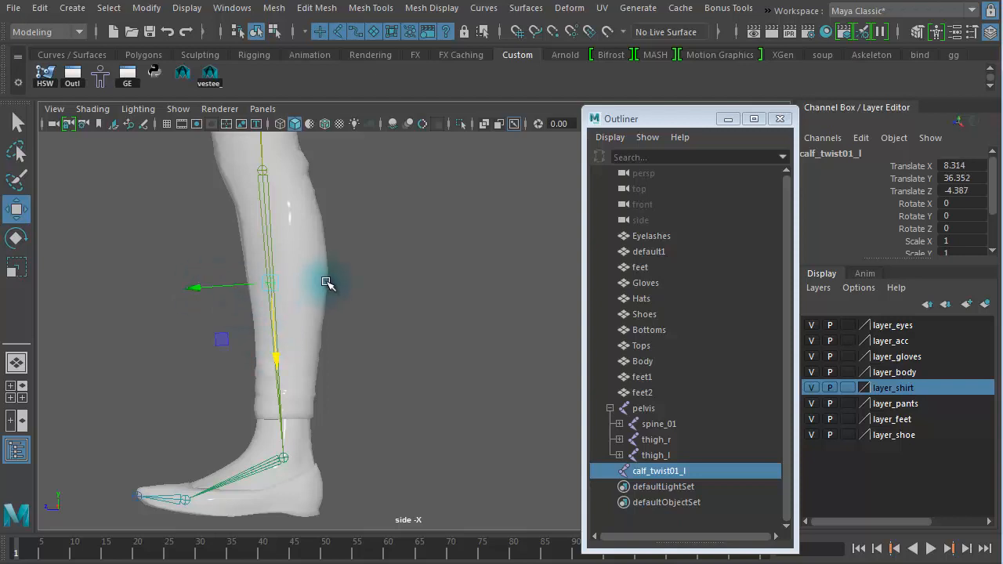
Step: Review the left calf twist joint's placement in the front and side views
key(space)
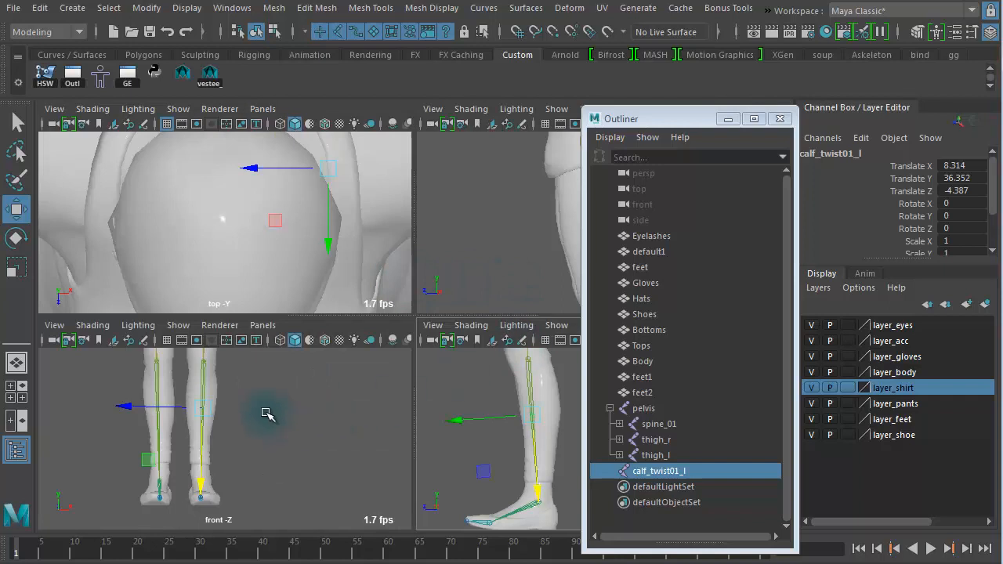
key(space)
scroll(318, 374, up, 5)
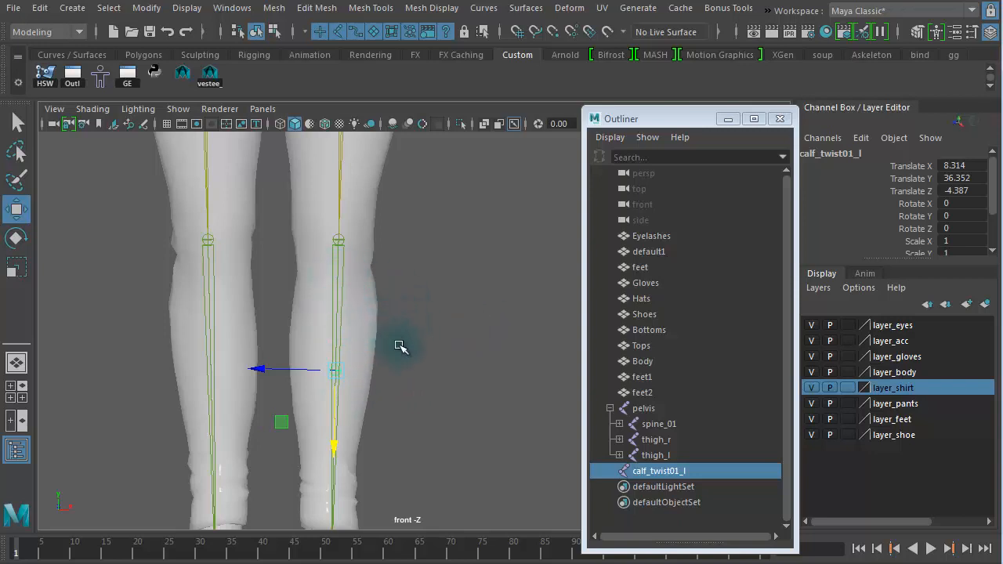
alt+drag(420, 368, 459, 334)
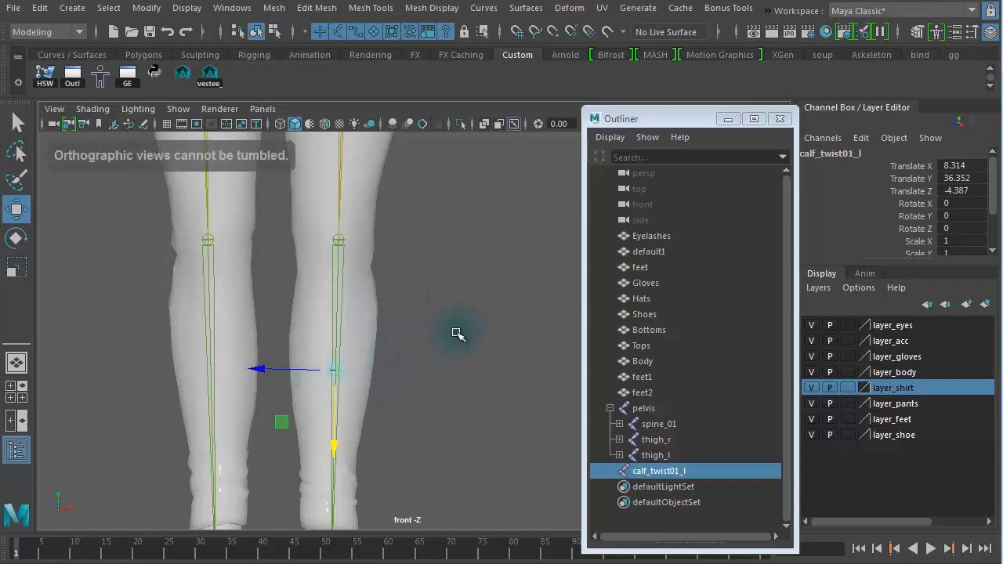
key(space)
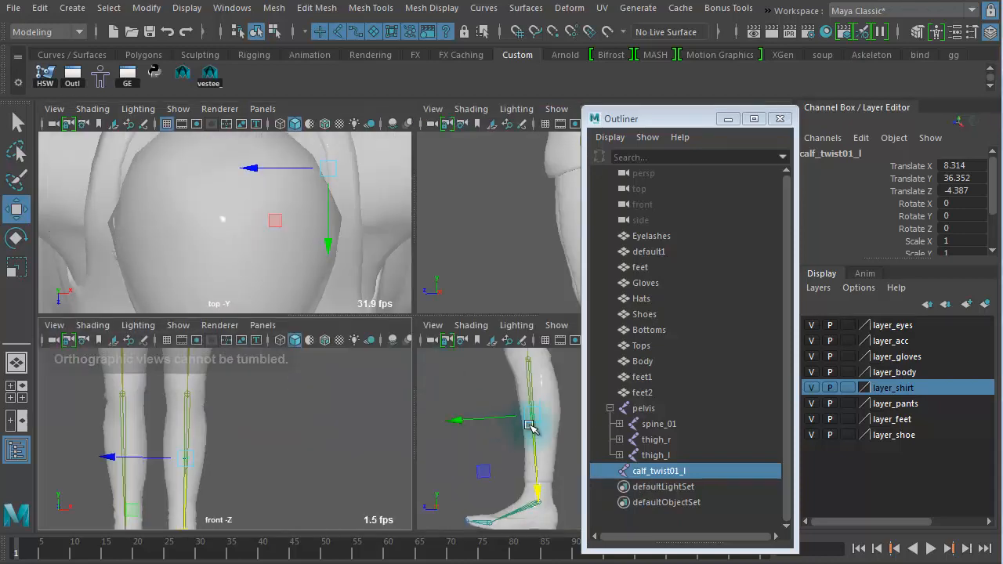
key(space)
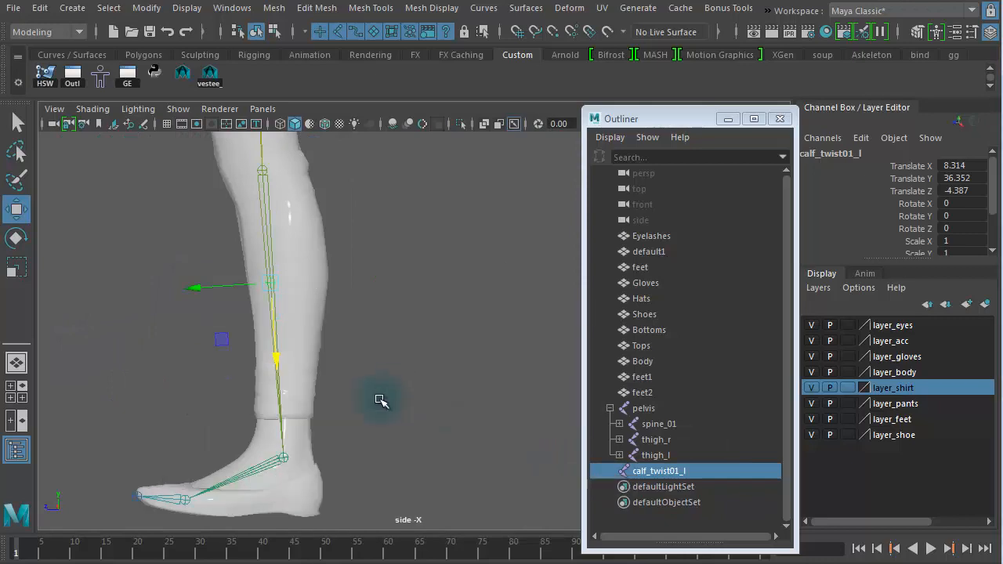
key(space)
key(space)
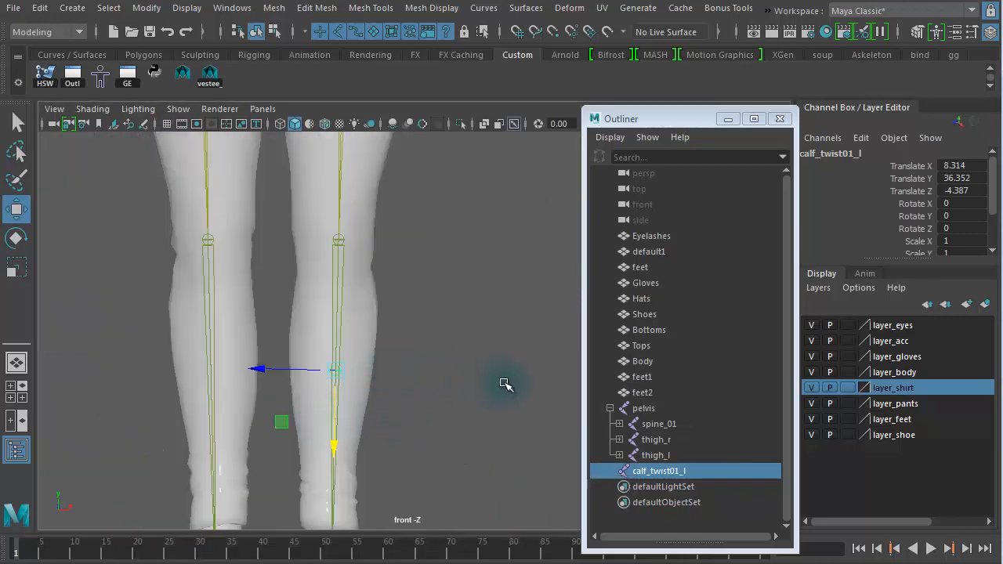
Step: Parent calf_twist01_l under the left calf joint
click(329, 314)
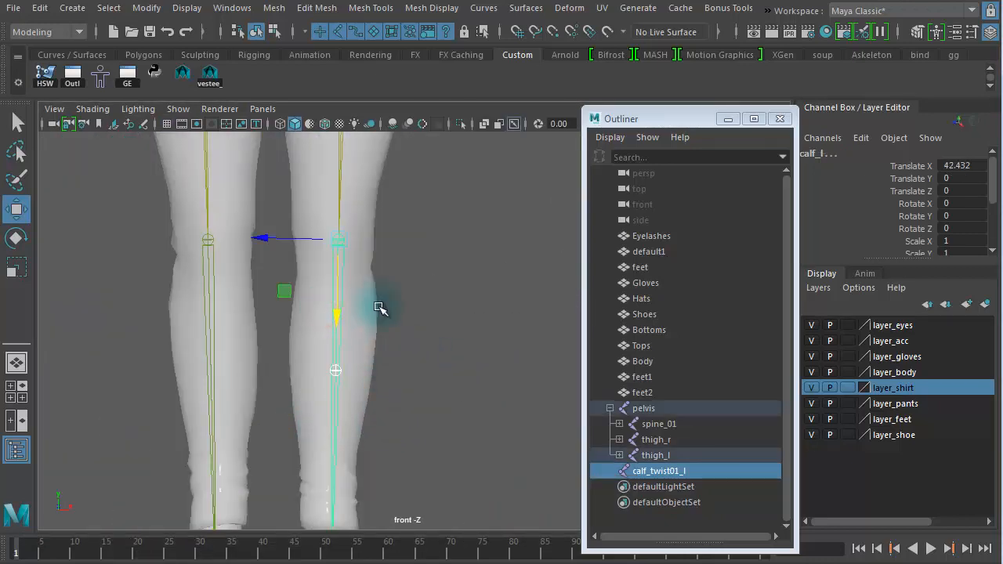
key(p)
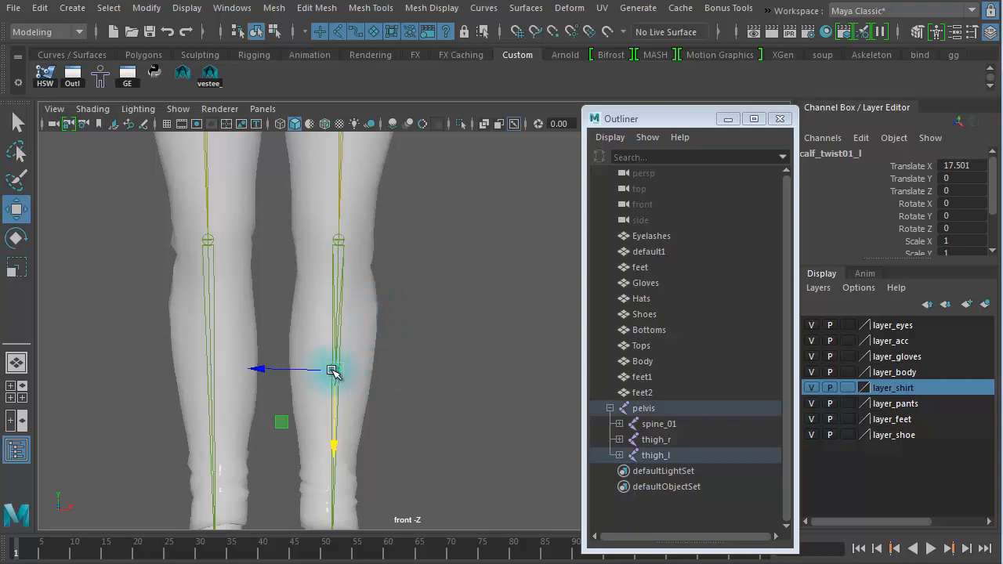
drag(333, 372, 500, 363)
key(ctrl+z)
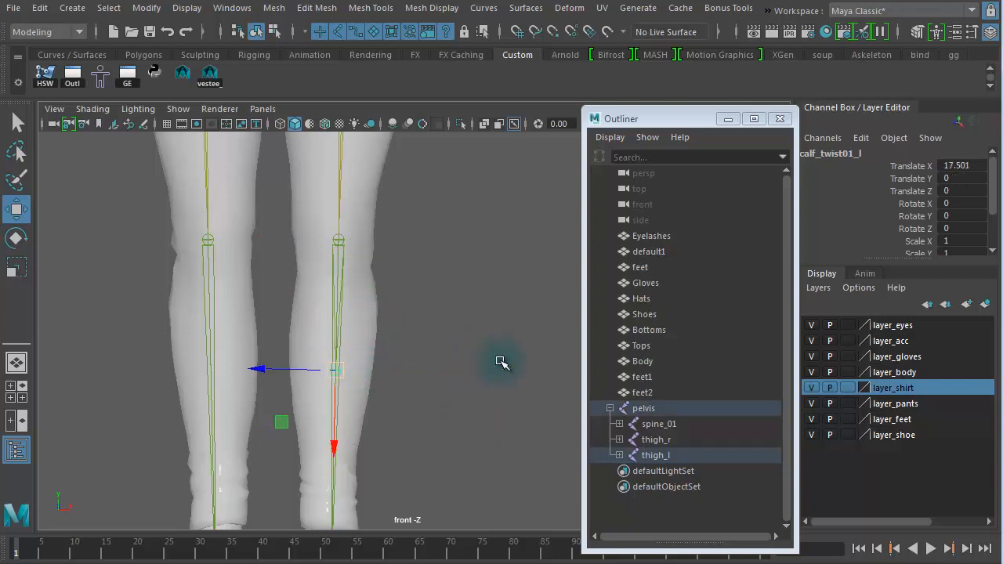
Step: Duplicate the right calf joint to the world and delete the copy's child foot joints
click(192, 345)
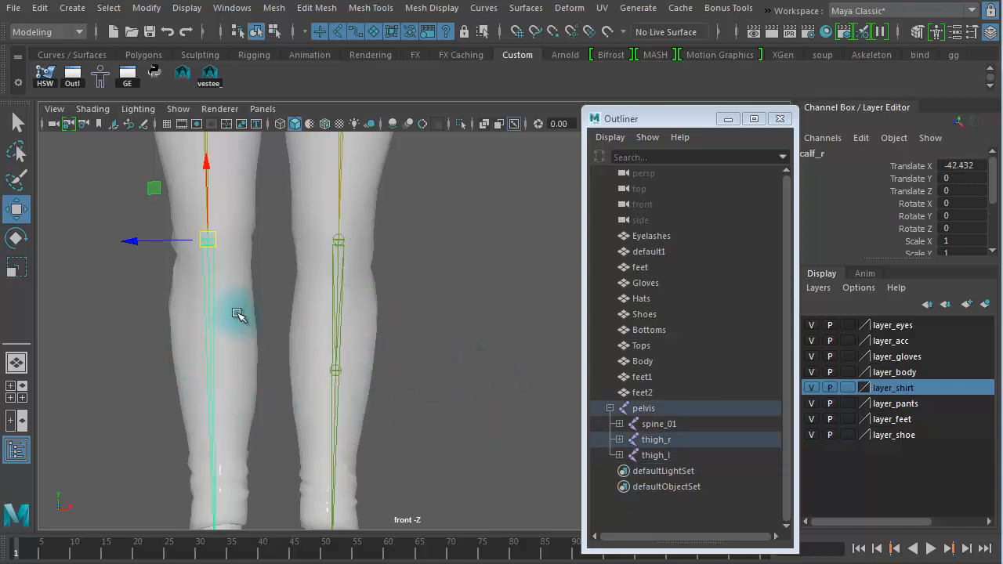
key(ctrl+d)
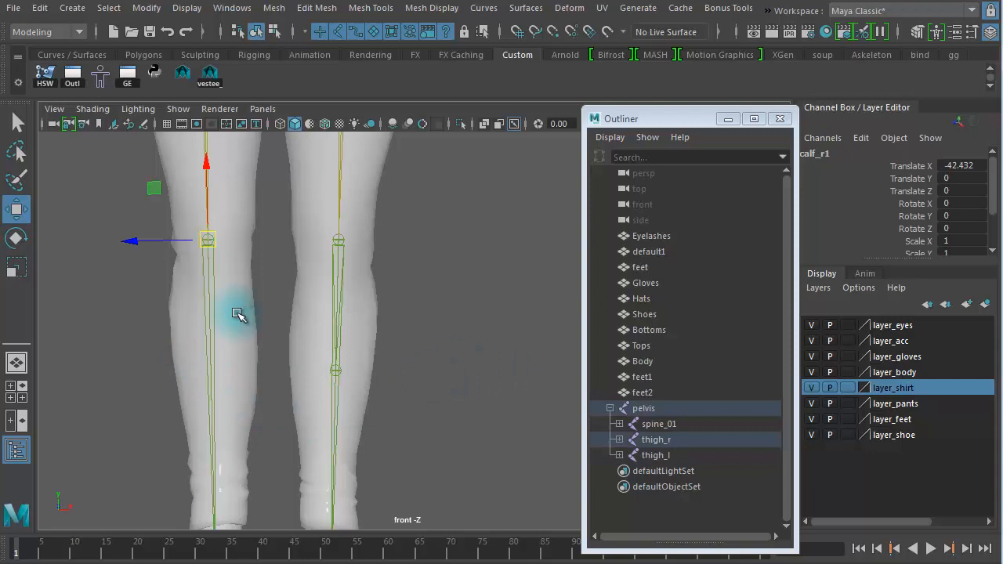
key(shift+p)
key(Down)
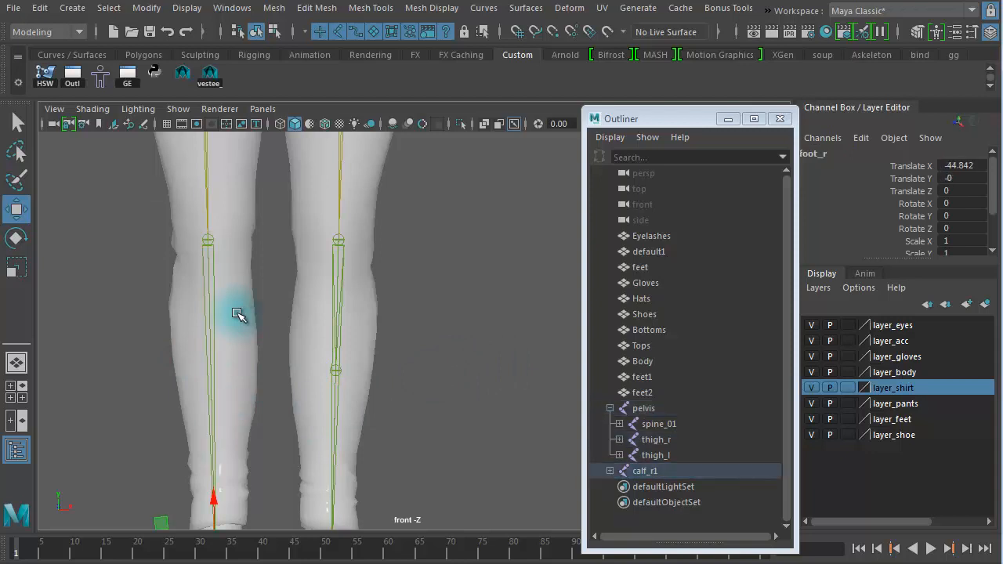
key(Delete)
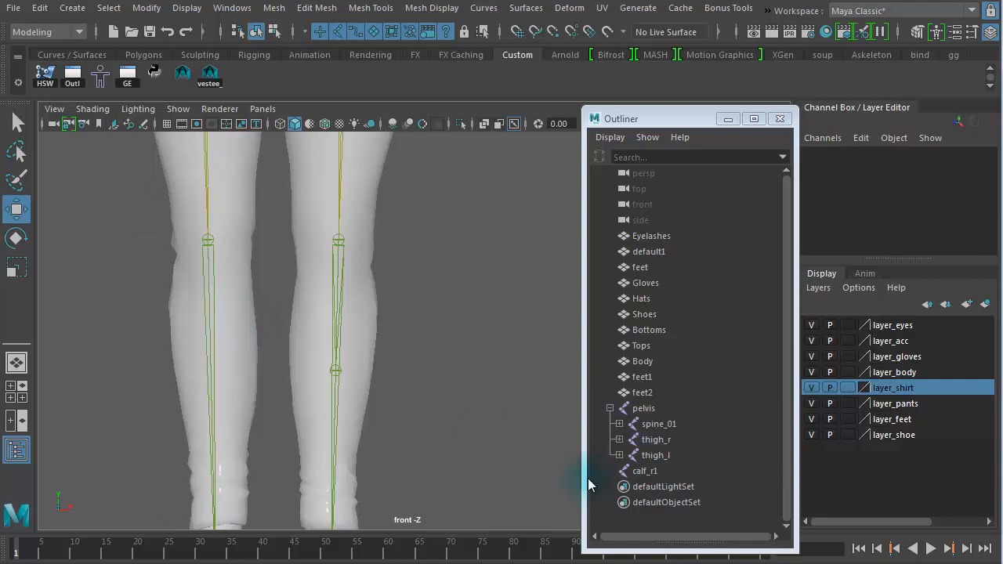
Step: Slide the duplicated right calf joint down along the calf to about the middle of the shin
click(645, 472)
drag(206, 172, 222, 306)
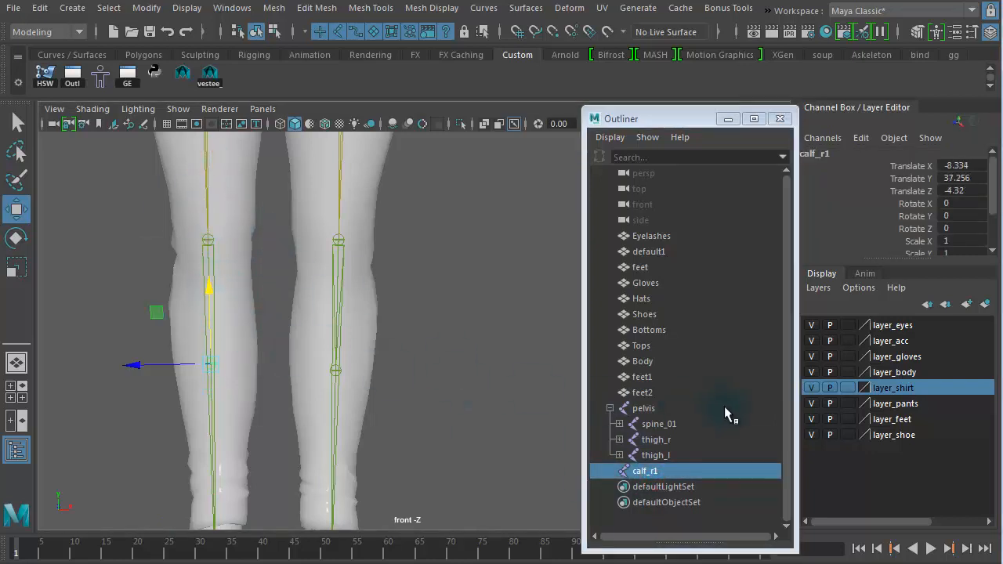
Step: Rename the duplicated right calf joint calf_twist01_r
double_click(657, 471)
click(679, 471)
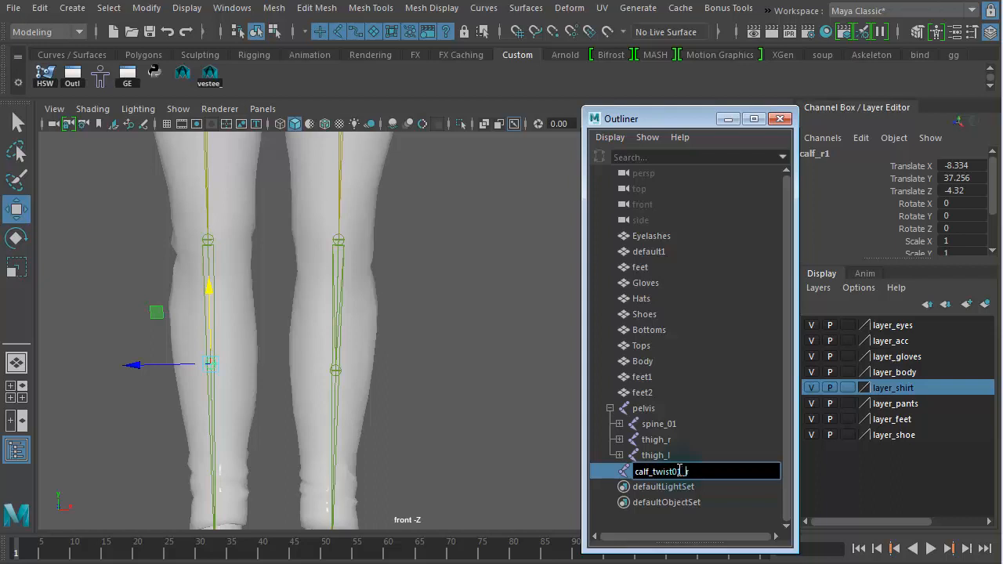
key(Return)
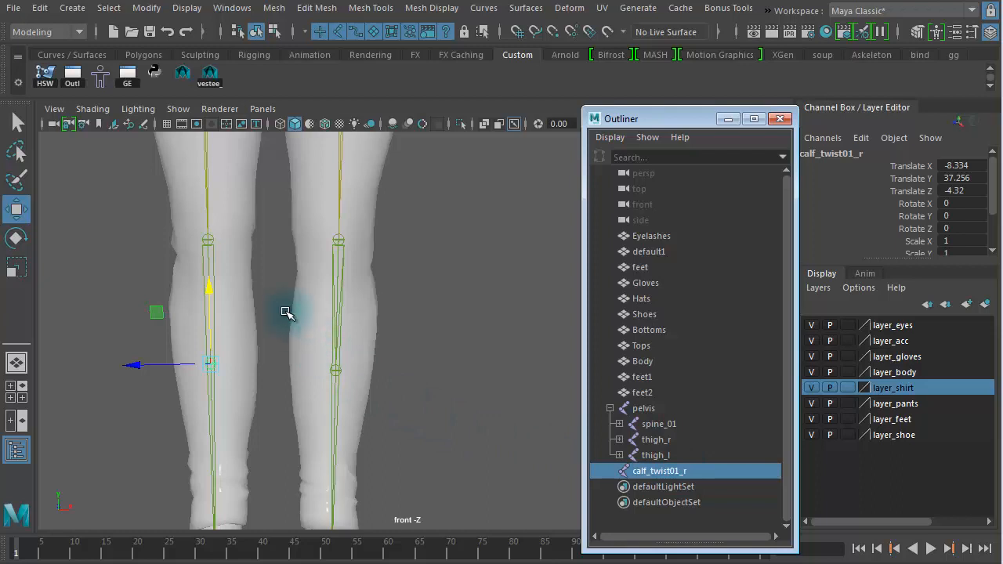
Step: Parent calf_twist01_r under the right calf joint
shift+drag(265, 305, 192, 304)
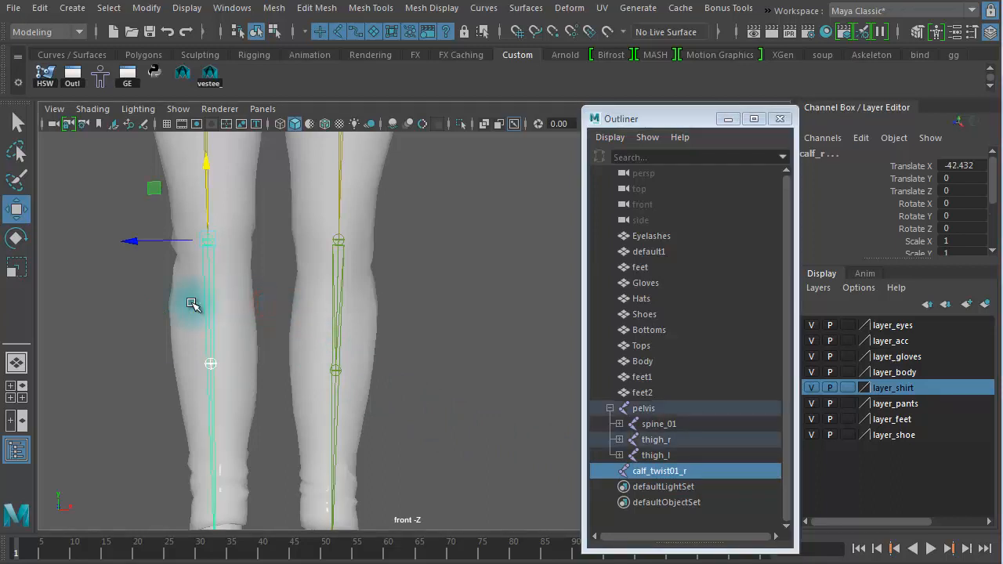
key(p)
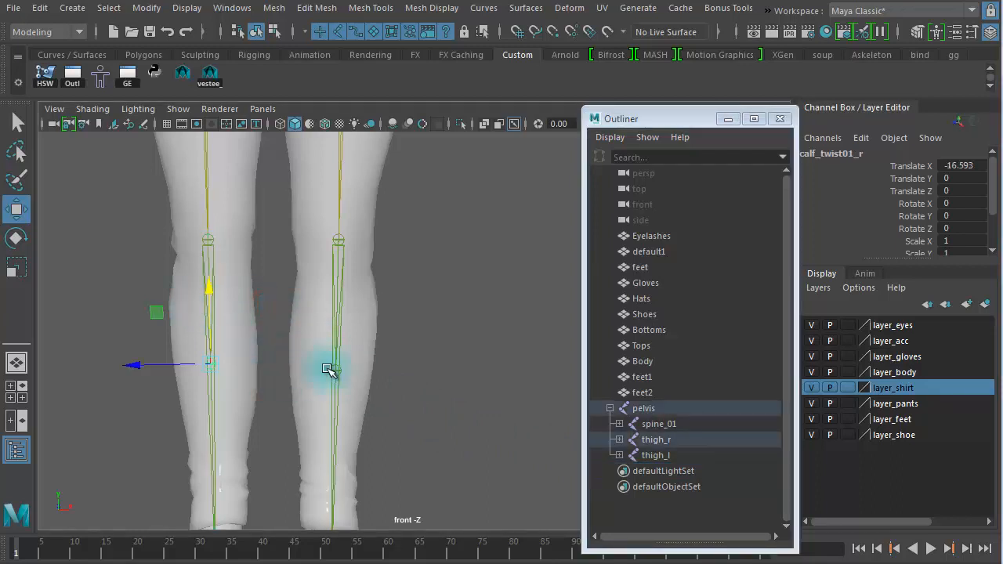
Step: Set calf_twist01_r's Translate X to -17
click(974, 165)
text(-)
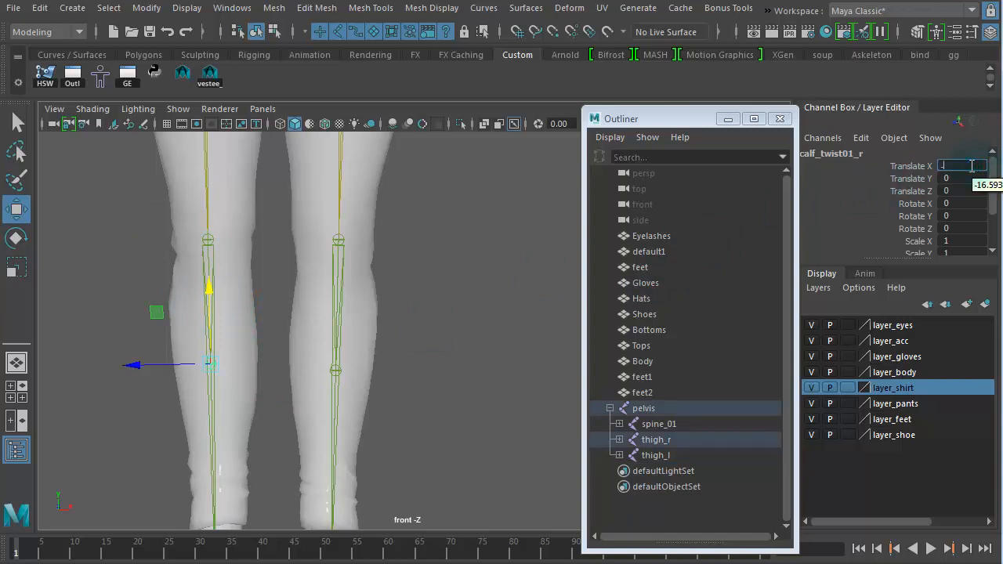
text(17)
key(Return)
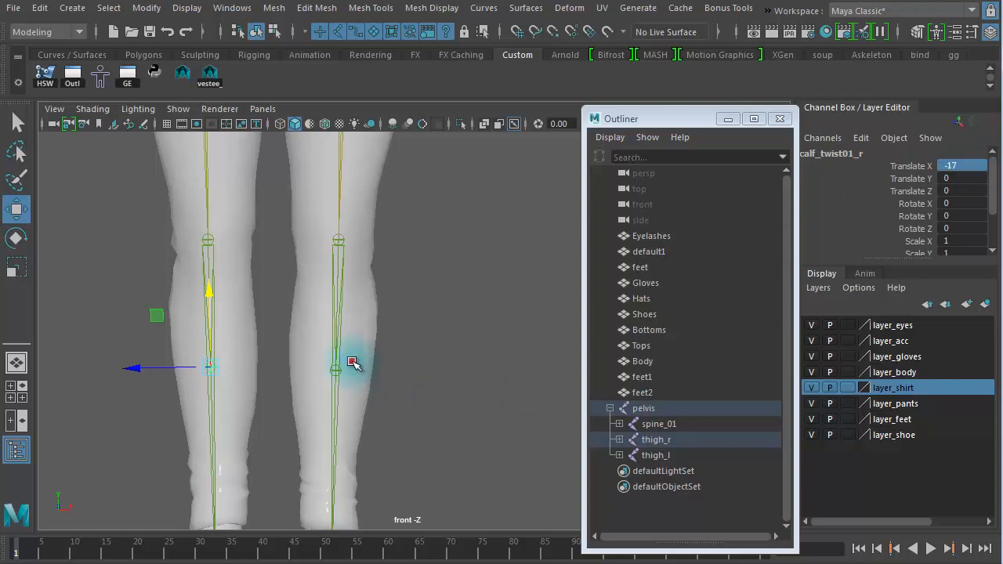
Step: Select calf_twist01_l and set its Translate X to 17
click(345, 363)
click(338, 367)
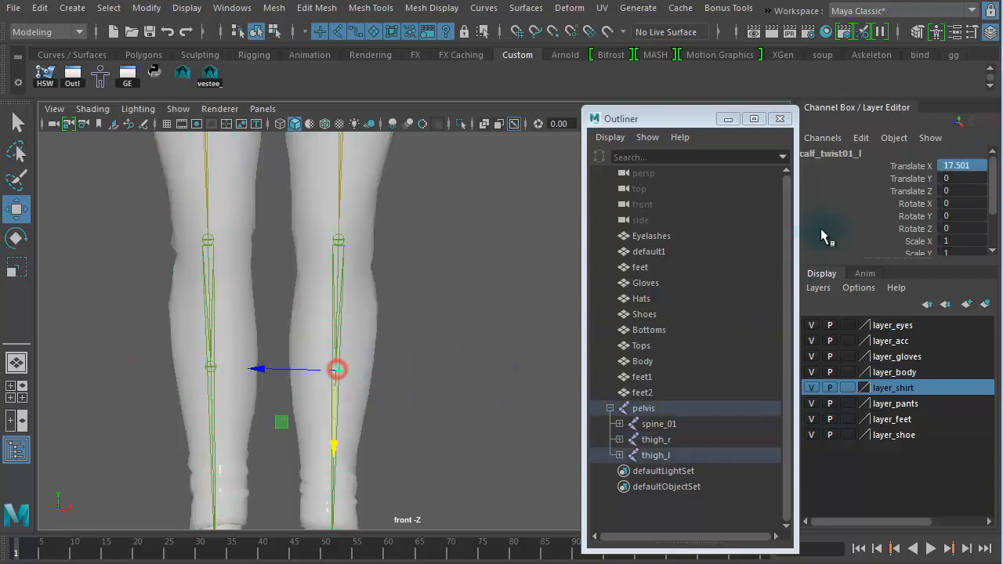
click(977, 167)
text(17)
key(Return)
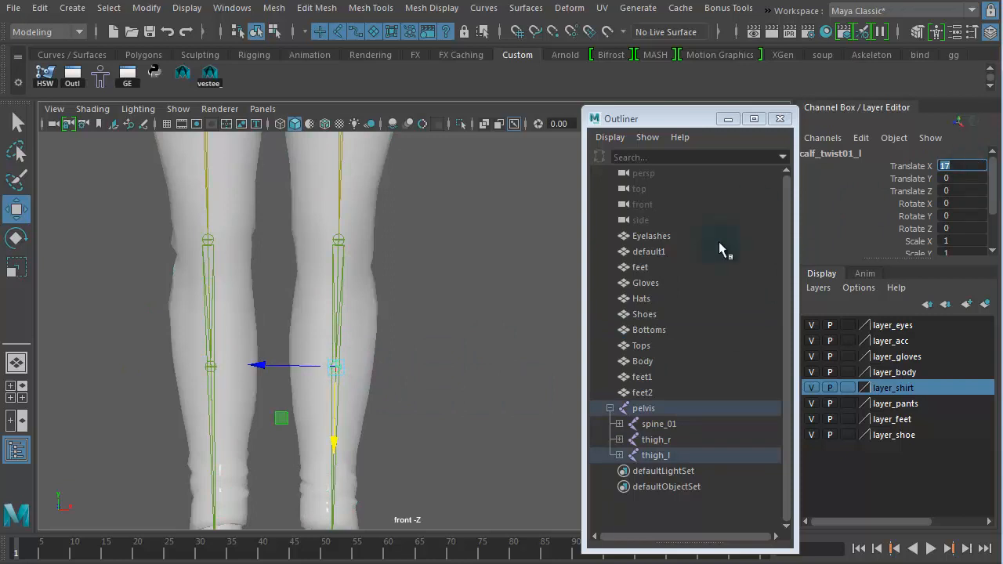
click(400, 395)
scroll(427, 376, down, 2)
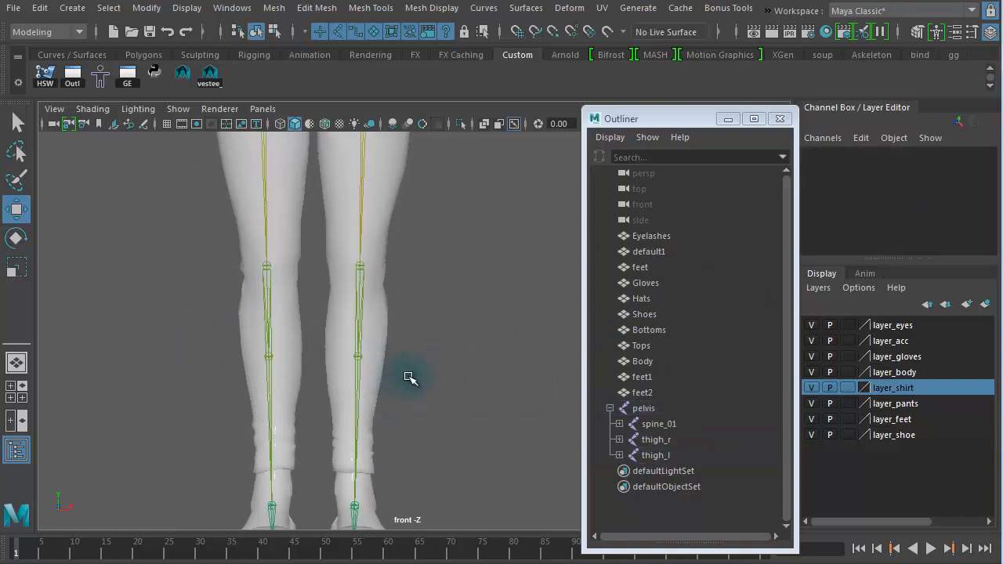
alt+drag(409, 379, 325, 380)
key(space)
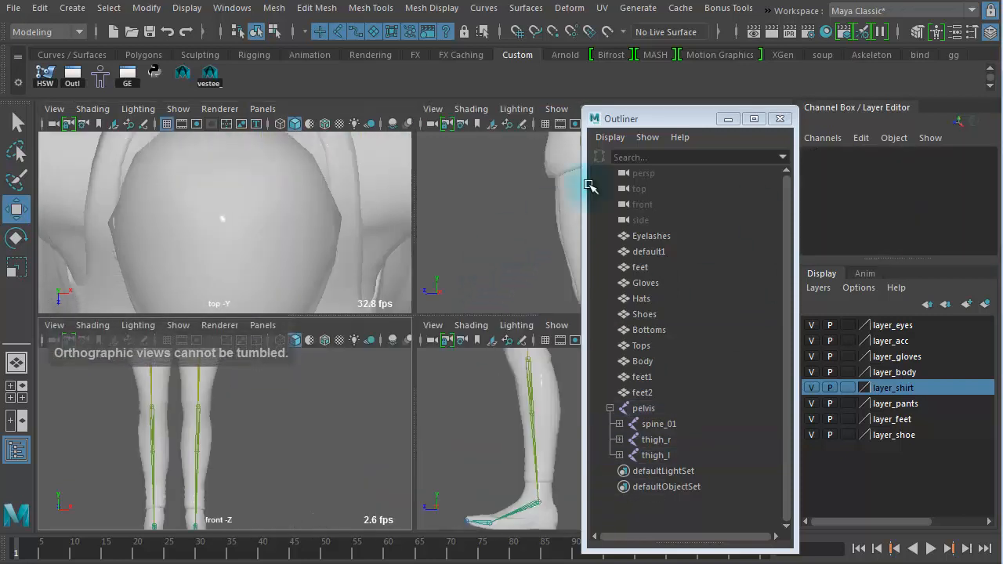
drag(663, 117, 808, 120)
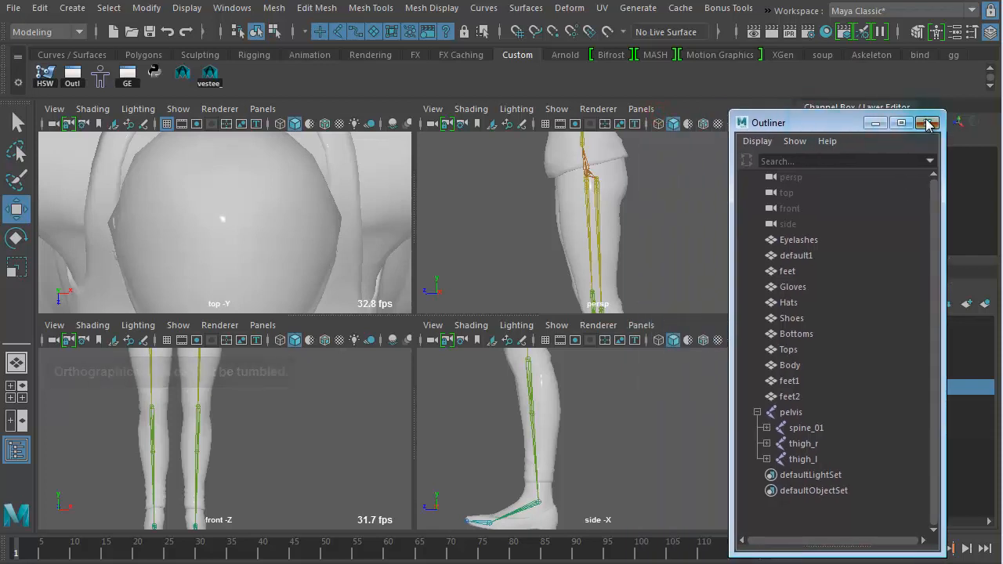
click(930, 124)
Step: Review the leg twist joints' placement in the perspective view around the hips and thighs
key(space)
alt+right_drag(642, 287, 52, 269)
alt+drag(241, 295, 322, 279)
drag(332, 399, 466, 334)
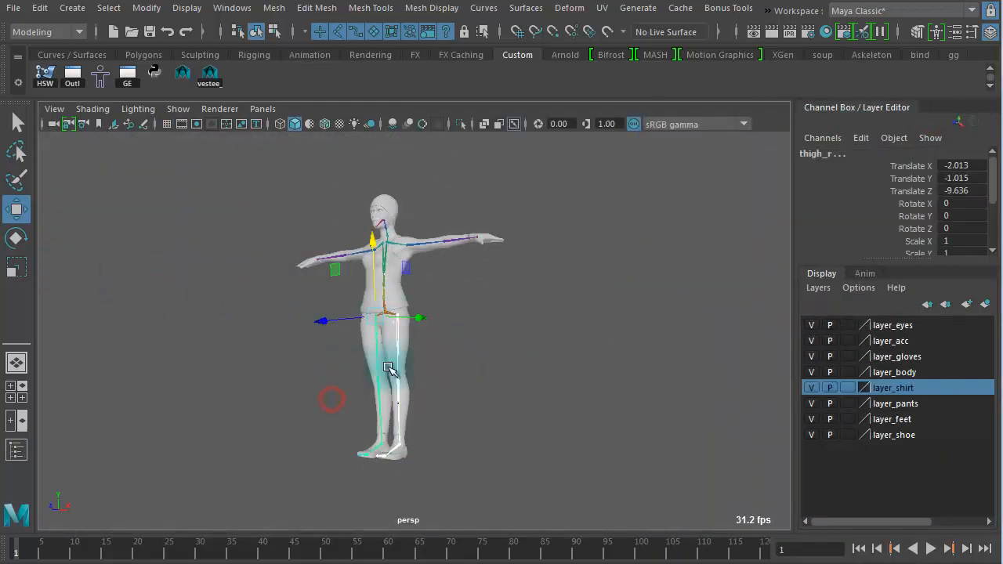
alt+right_drag(463, 352, 747, 351)
alt+middle_drag(528, 364, 545, 268)
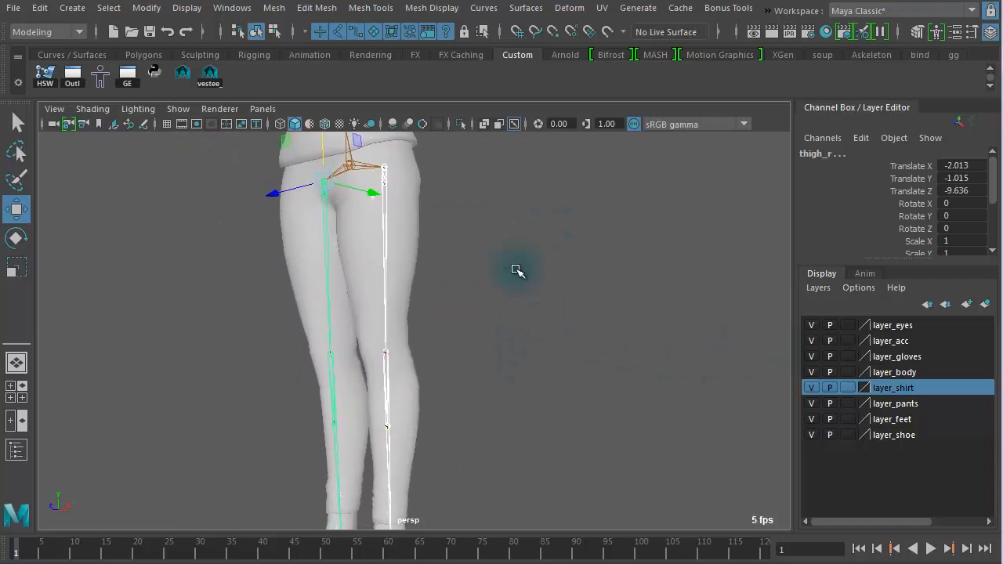
alt+right_drag(517, 270, 589, 271)
alt+middle_drag(589, 271, 438, 381)
alt+right_drag(439, 381, 695, 371)
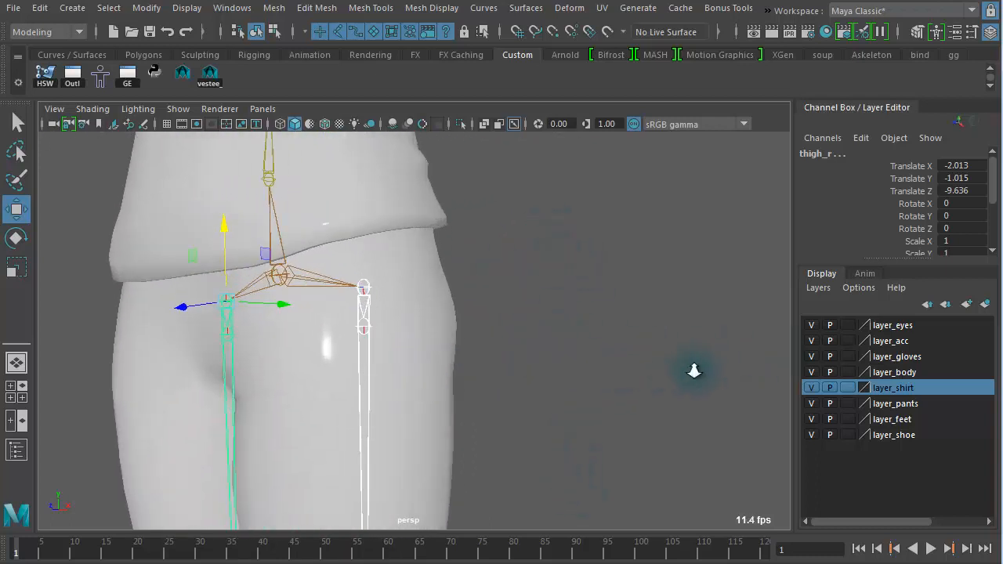
Step: Select each thigh and calf twist joint in turn to check its translate values
click(613, 358)
click(344, 328)
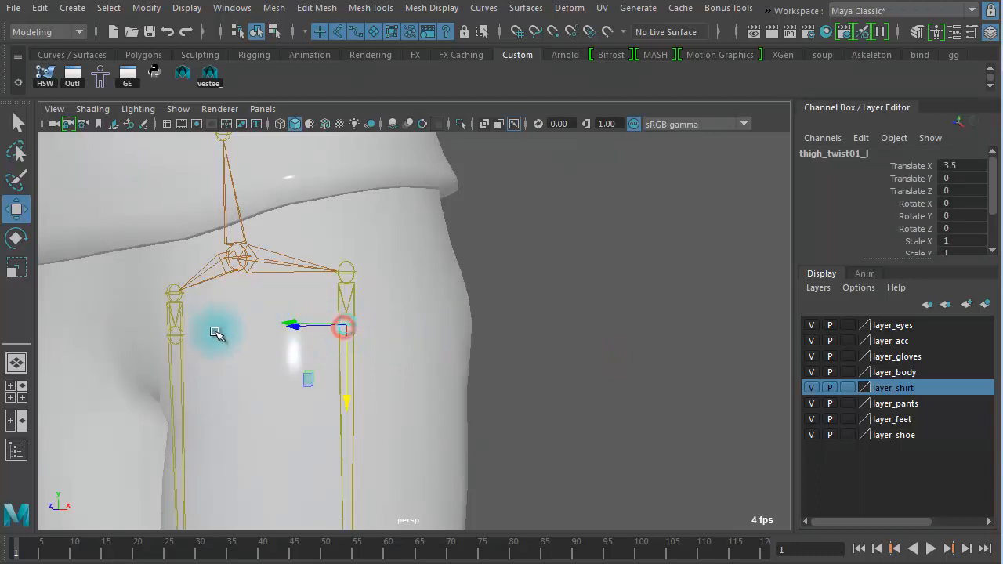
click(176, 336)
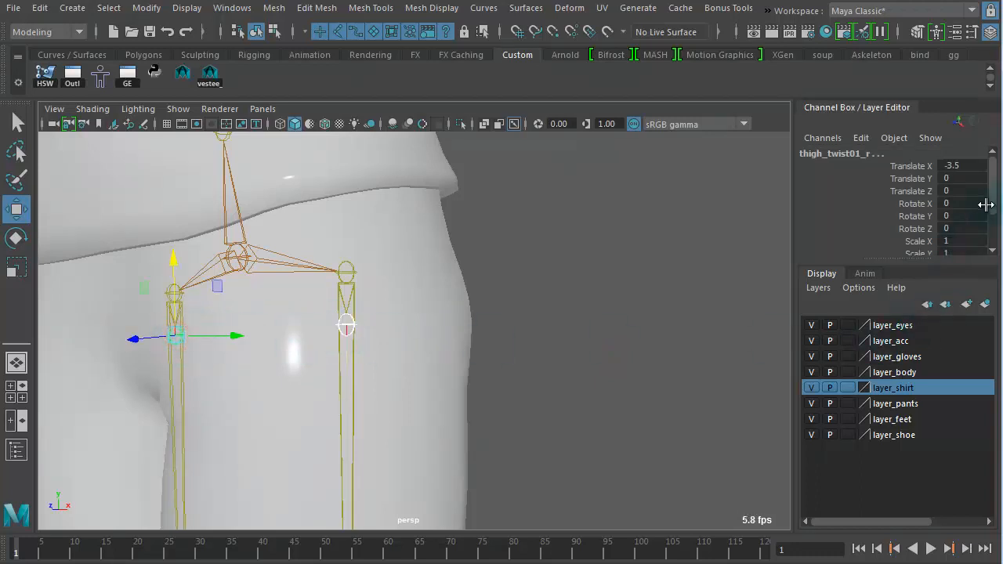
alt+right_drag(564, 416, 327, 323)
alt+middle_drag(327, 322, 318, 157)
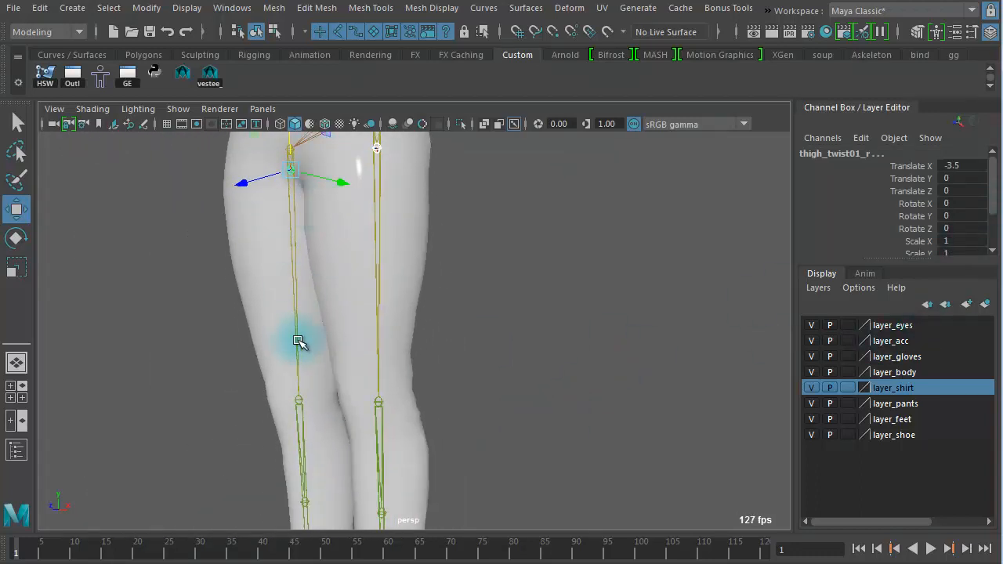
alt+right_drag(300, 343, 487, 249)
alt+middle_drag(487, 248, 490, 211)
alt+drag(490, 211, 415, 403)
click(359, 430)
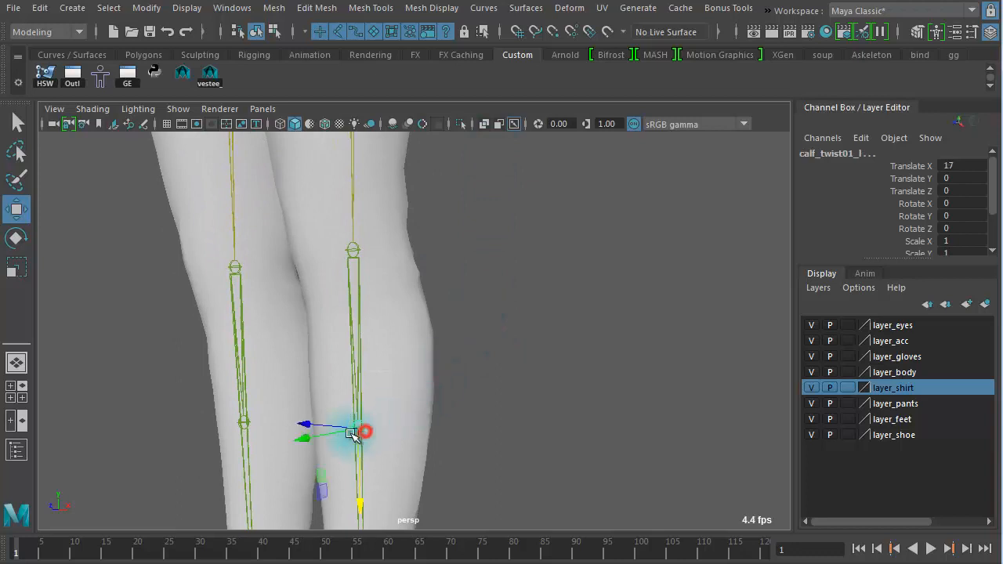
click(246, 427)
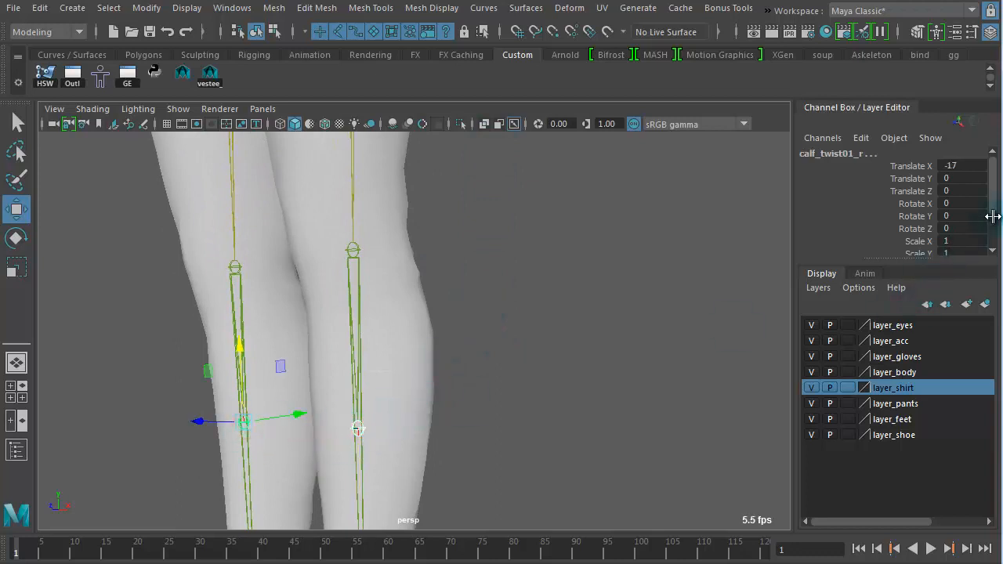
Step: Increase the selected calf twist joint's Radius to about 4.9
drag(993, 216, 994, 240)
click(921, 238)
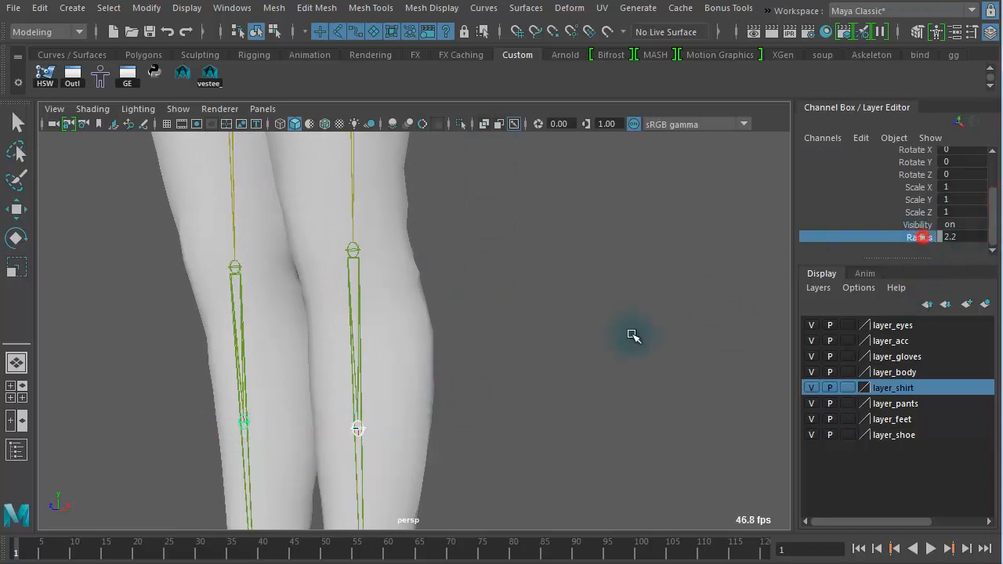
alt+right_drag(544, 364, 130, 304)
alt+middle_drag(220, 303, 218, 341)
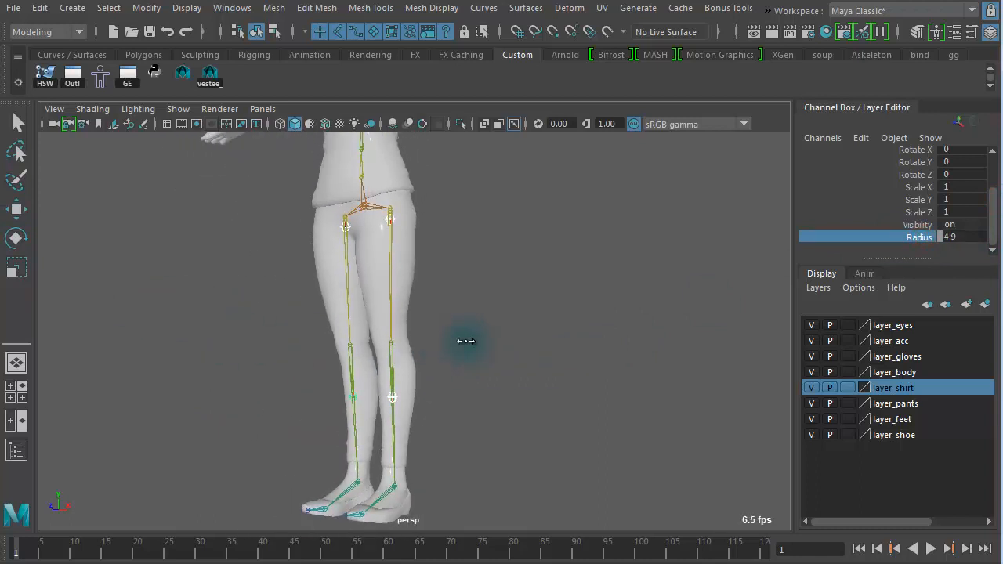
Step: Duplicate the left upper arm joint and slide the copy a short way along the upper arm
click(506, 320)
alt+drag(437, 285, 498, 264)
alt+middle_drag(498, 264, 519, 405)
alt+drag(472, 329, 447, 327)
alt+middle_drag(480, 237, 450, 424)
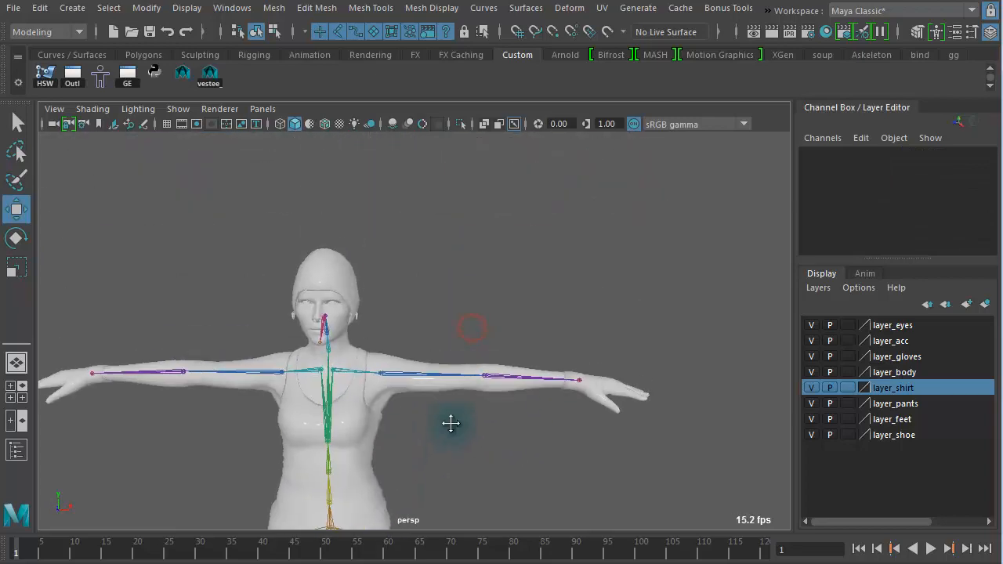
alt+right_drag(452, 421, 711, 415)
alt+middle_drag(521, 307, 448, 217)
alt+middle_drag(412, 300, 421, 351)
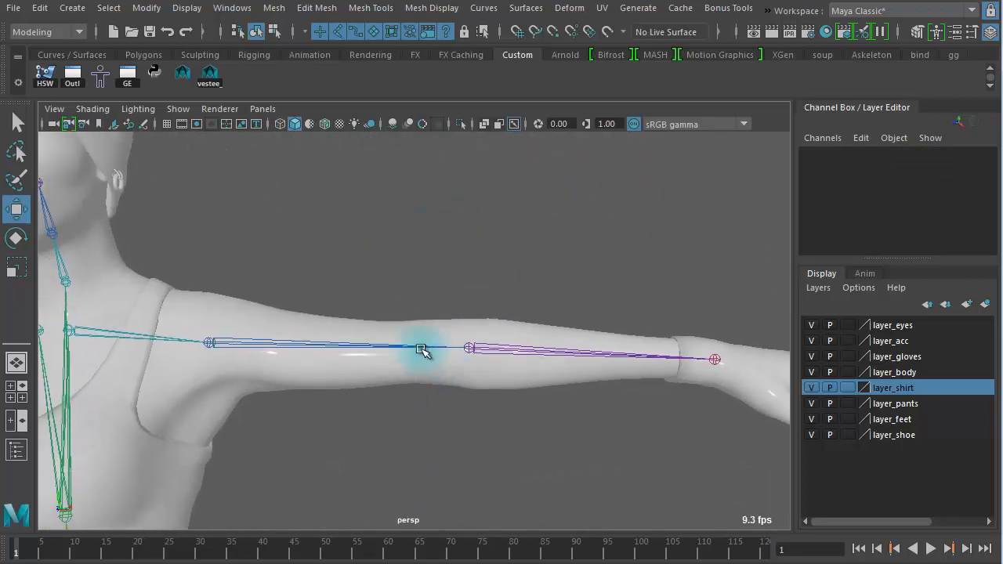
mouse_move(302, 348)
alt+mouse_down()
mouse_move(313, 426)
mouse_move(295, 353)
alt+mouse_up()
alt+right_drag(329, 407, 486, 430)
alt+drag(486, 432, 478, 313)
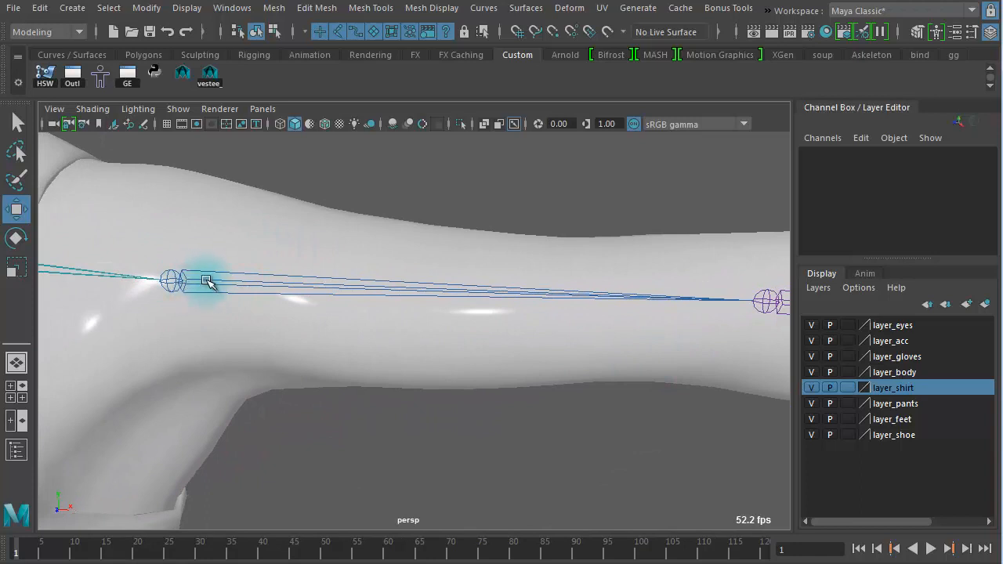
alt+right_drag(134, 287, 59, 271)
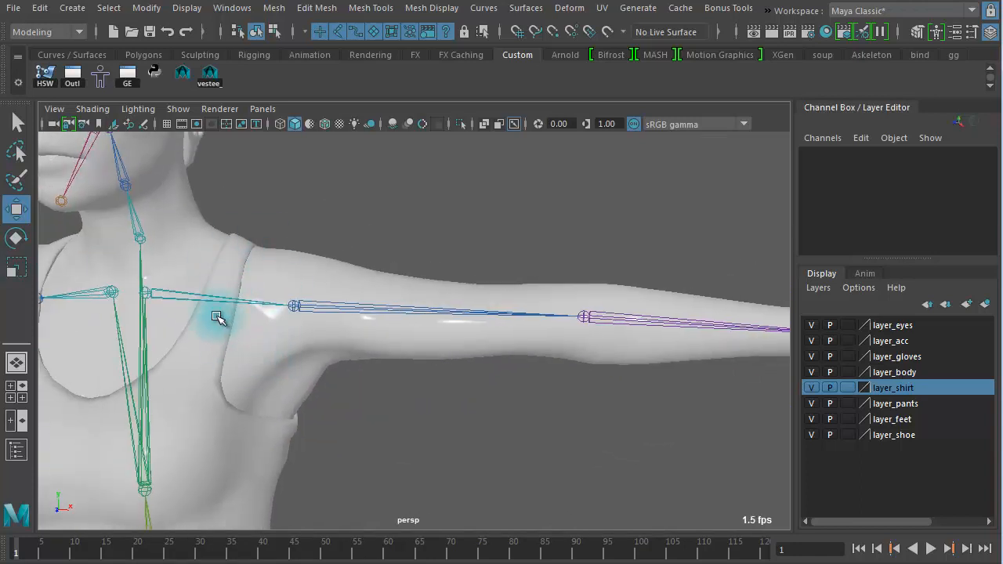
click(355, 290)
alt+right_drag(546, 430, 327, 374)
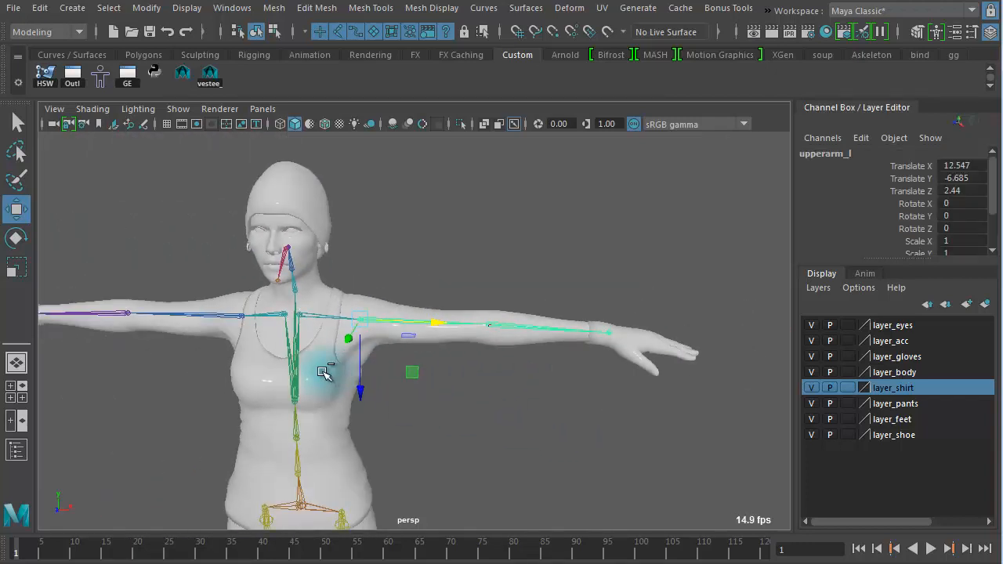
alt+right_drag(336, 374, 642, 428)
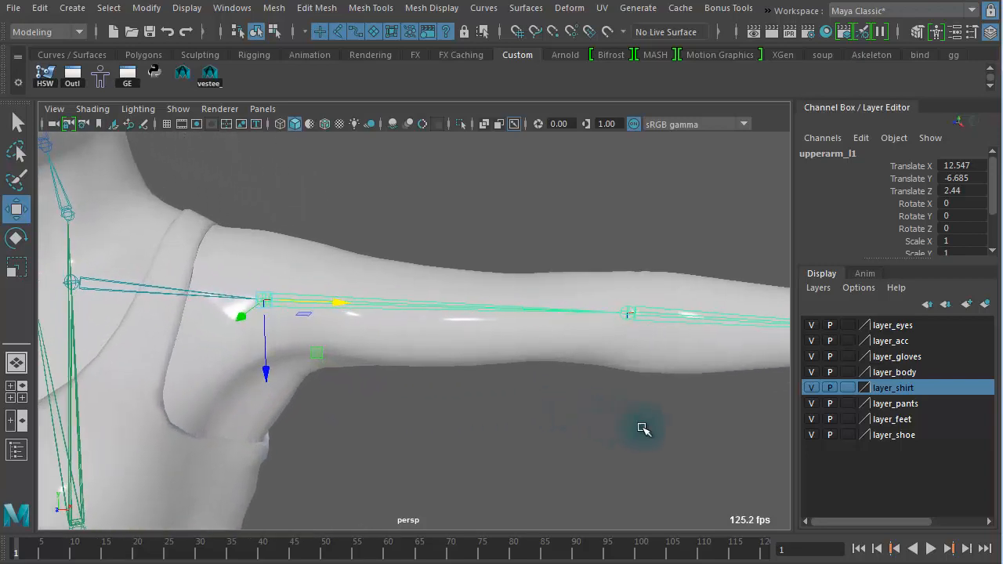
drag(343, 302, 373, 308)
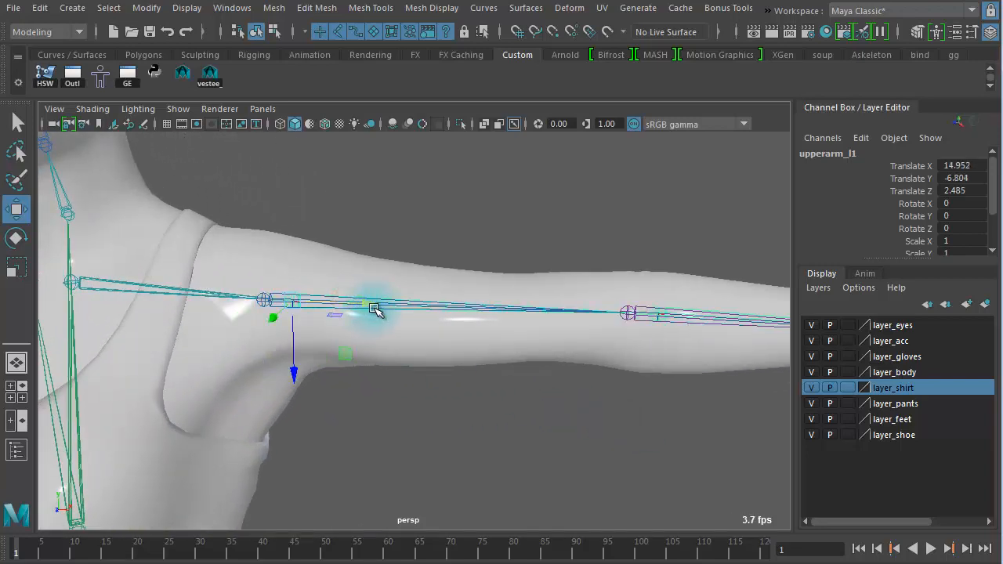
Step: Unparent the duplicated upper arm joint to the world
key(shift+p)
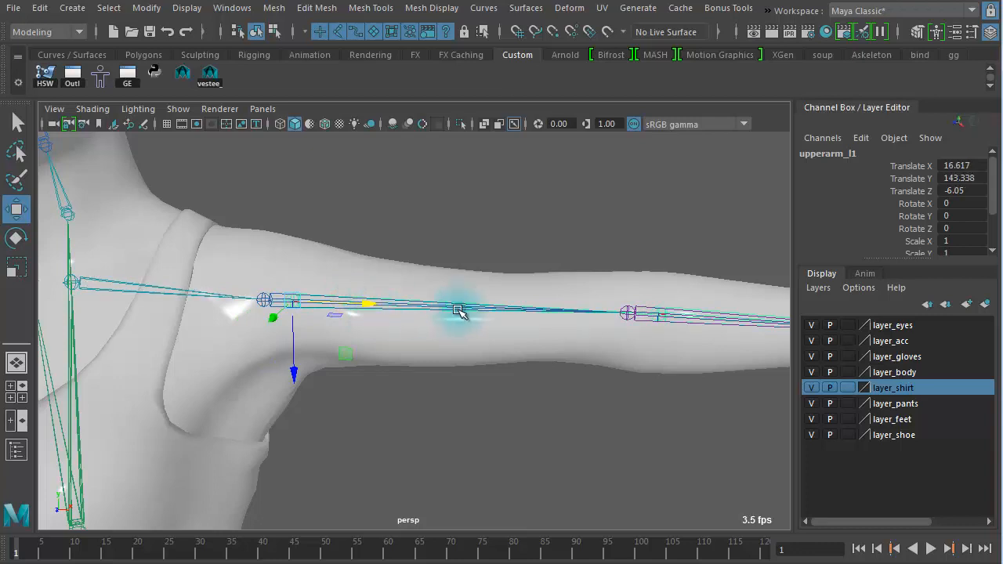
drag(298, 374, 296, 276)
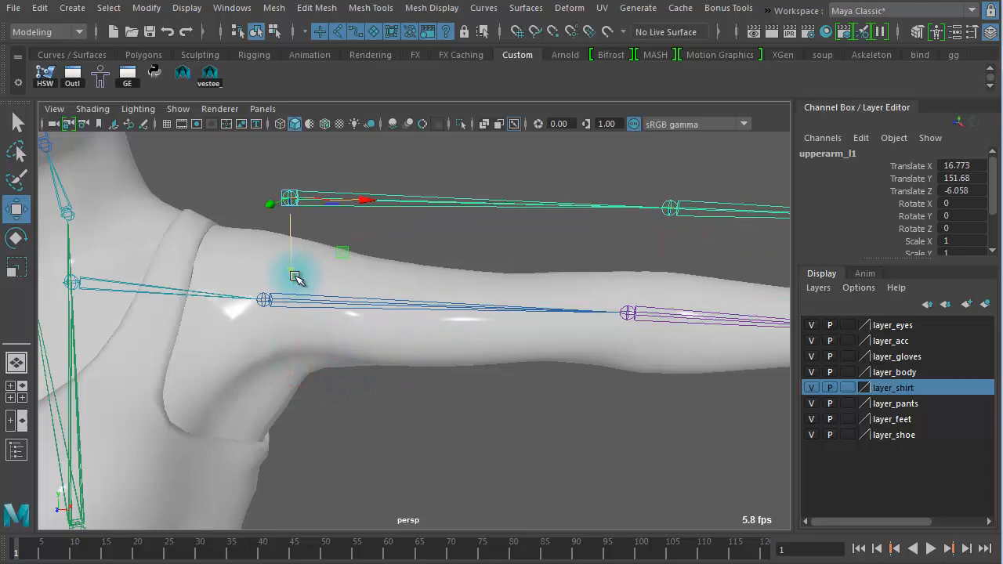
key(ctrl+z)
alt+drag(327, 287, 305, 257)
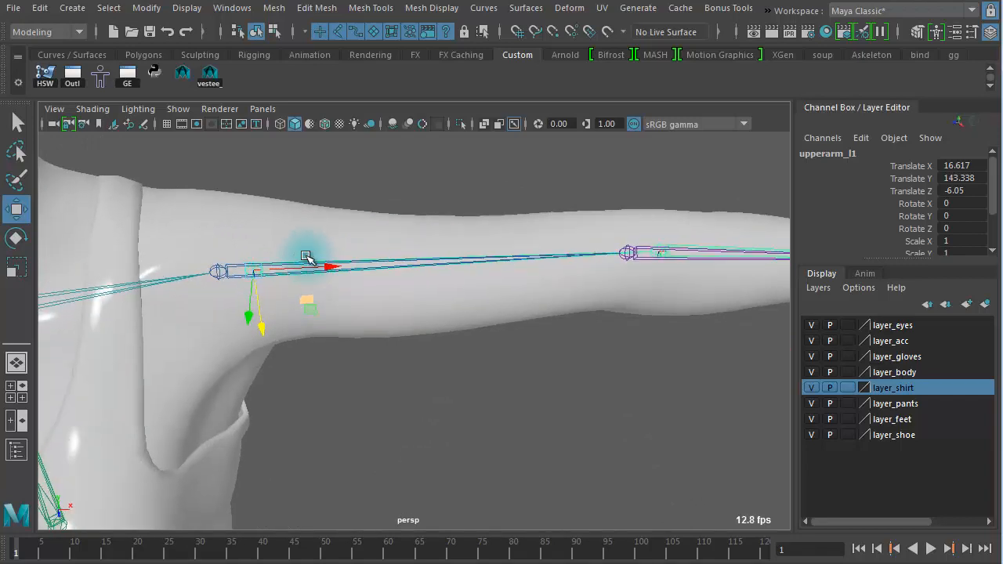
Step: Examine the duplicated upper arm joint's child lower arm chain along the arm
key(Down)
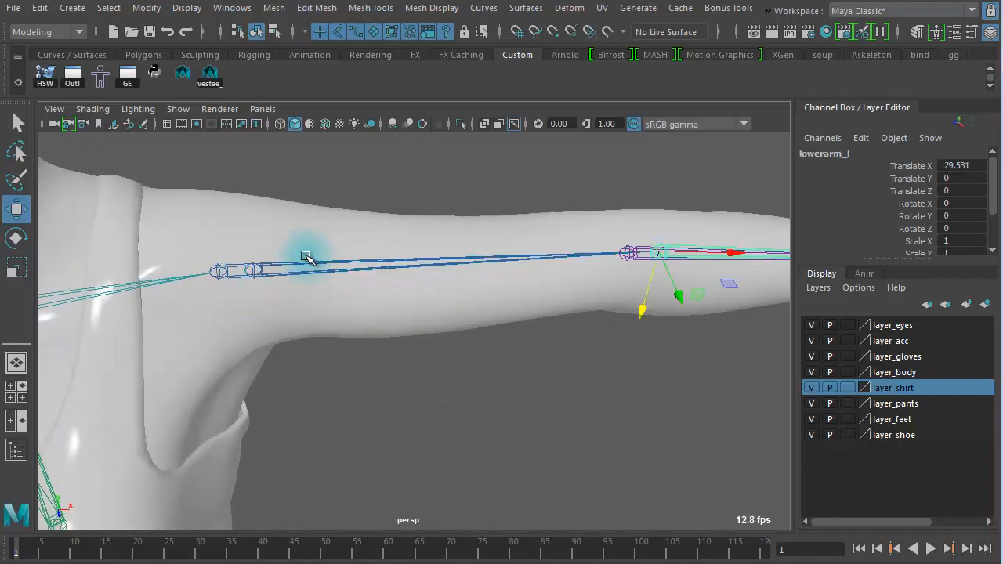
alt+drag(308, 270, 392, 277)
alt+right_drag(391, 277, 178, 250)
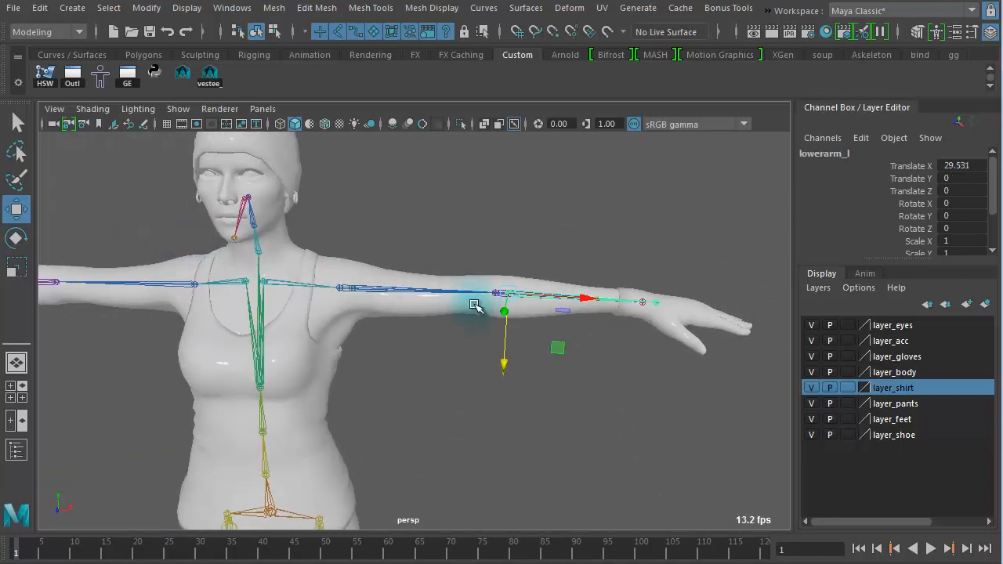
click(521, 298)
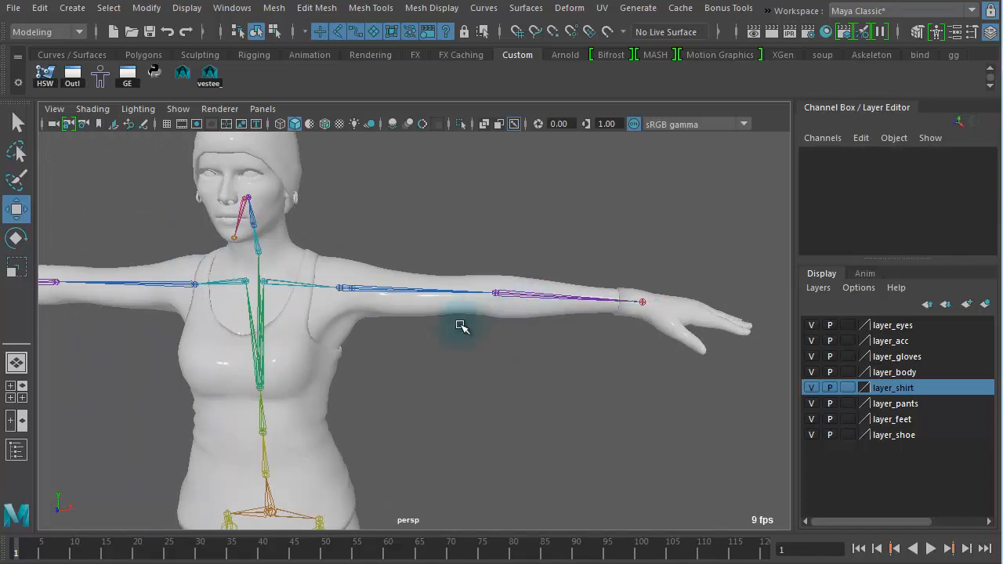
alt+right_drag(288, 371, 651, 372)
alt+right_drag(377, 334, 447, 322)
alt+middle_drag(448, 322, 554, 412)
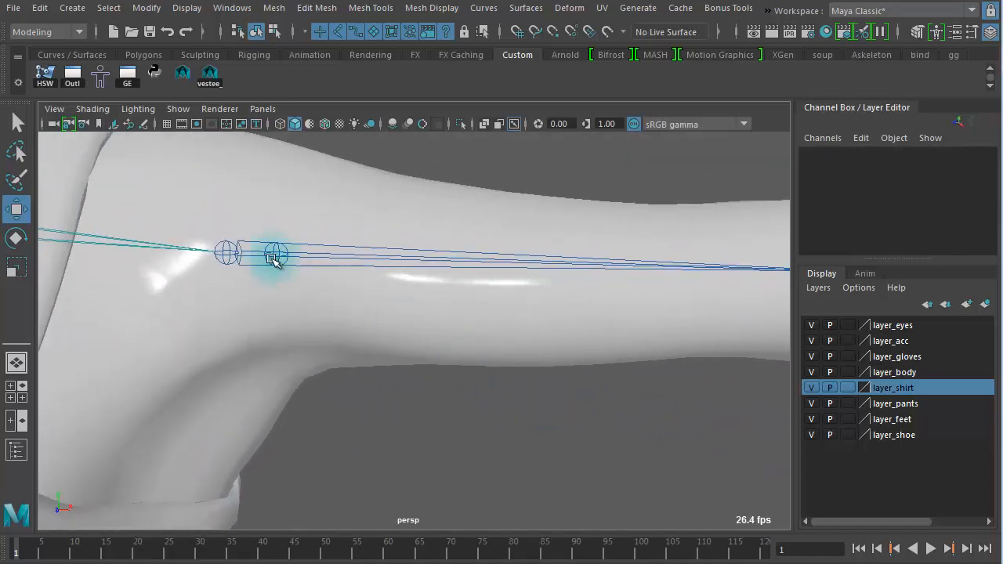
Step: Slide the second duplicated upper arm joint further along the upper arm in top view
click(279, 248)
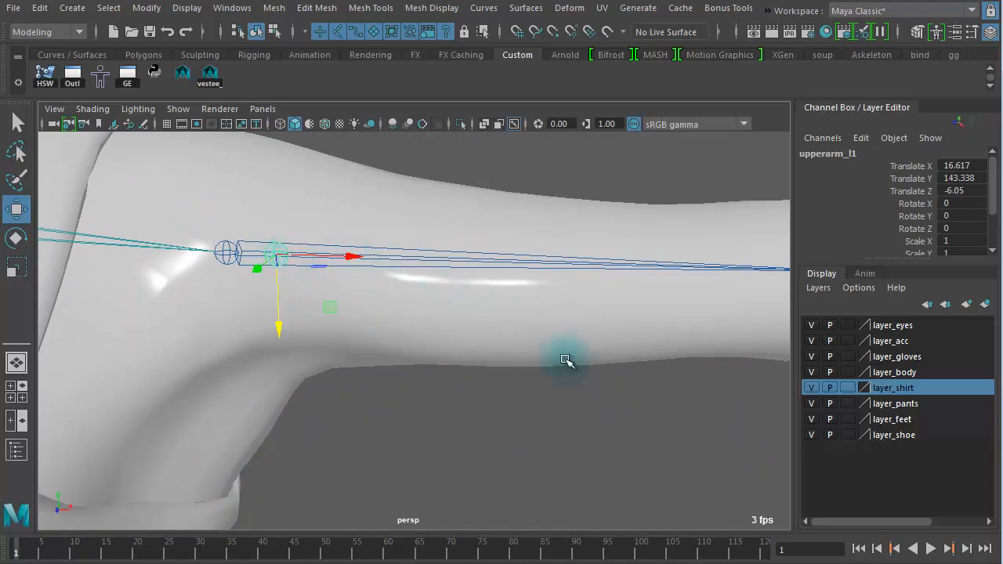
alt+right_drag(632, 386, 564, 358)
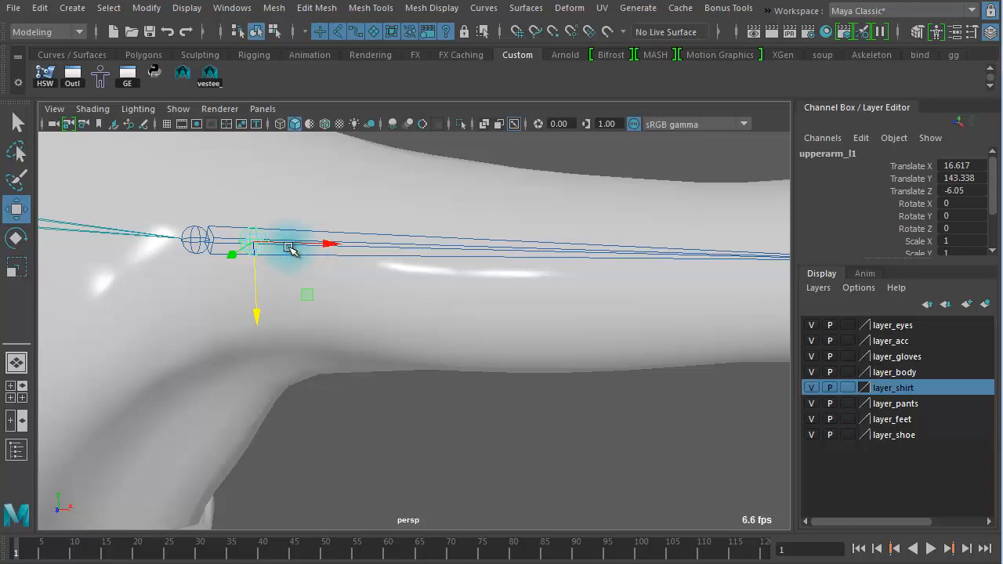
drag(291, 249, 577, 271)
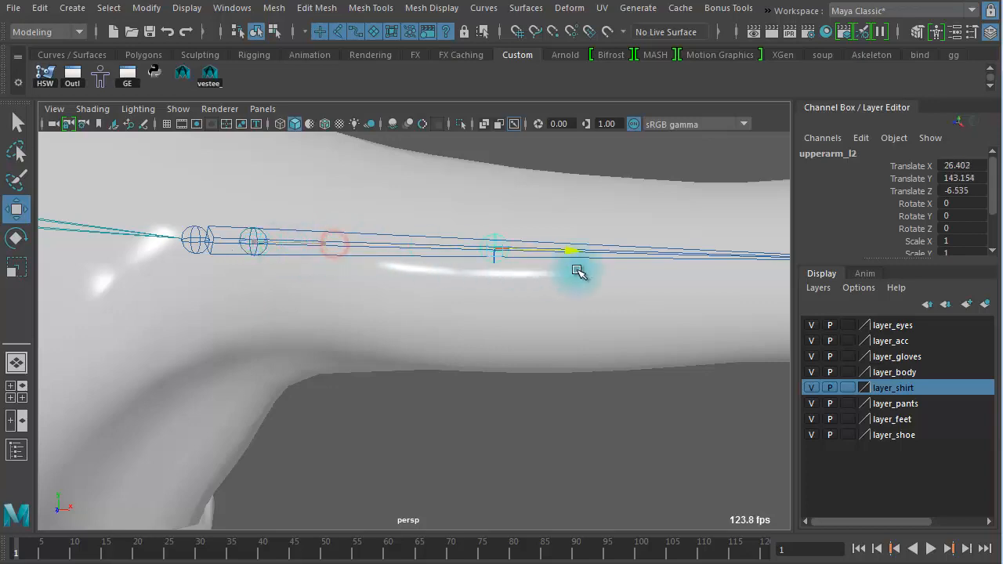
alt+right_drag(577, 271, 314, 258)
alt+drag(340, 275, 349, 330)
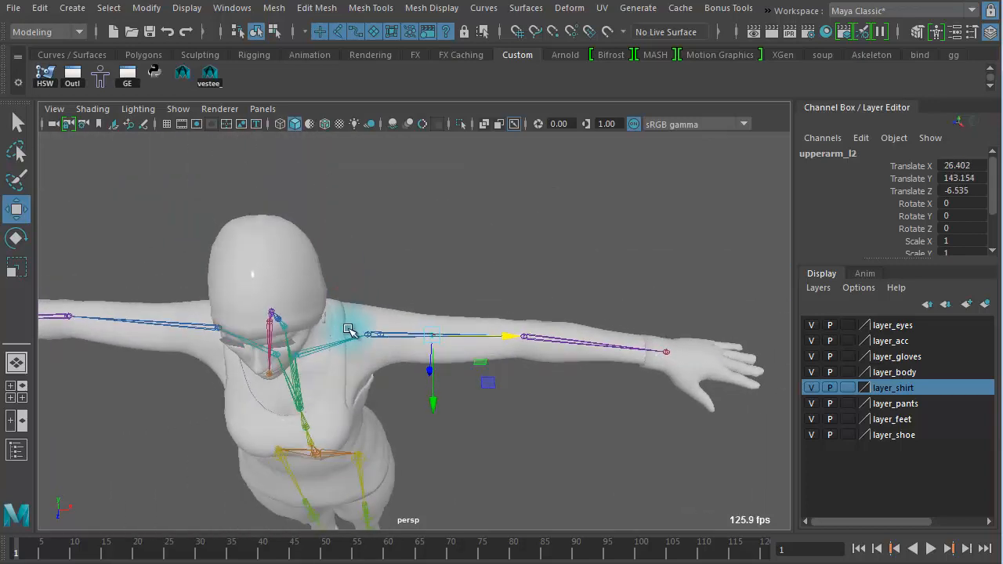
alt+drag(393, 355, 406, 381)
key(space)
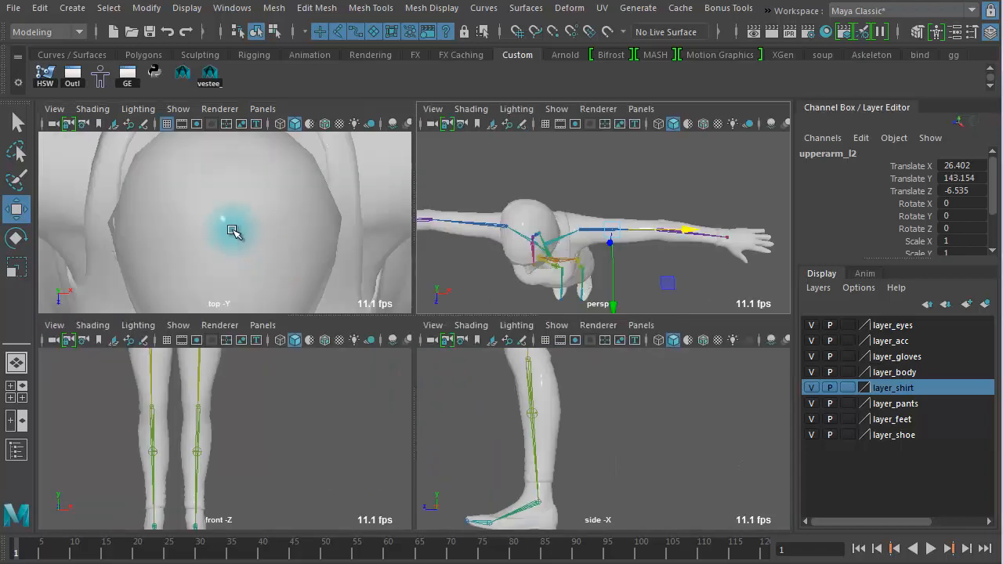
key(space)
key(f)
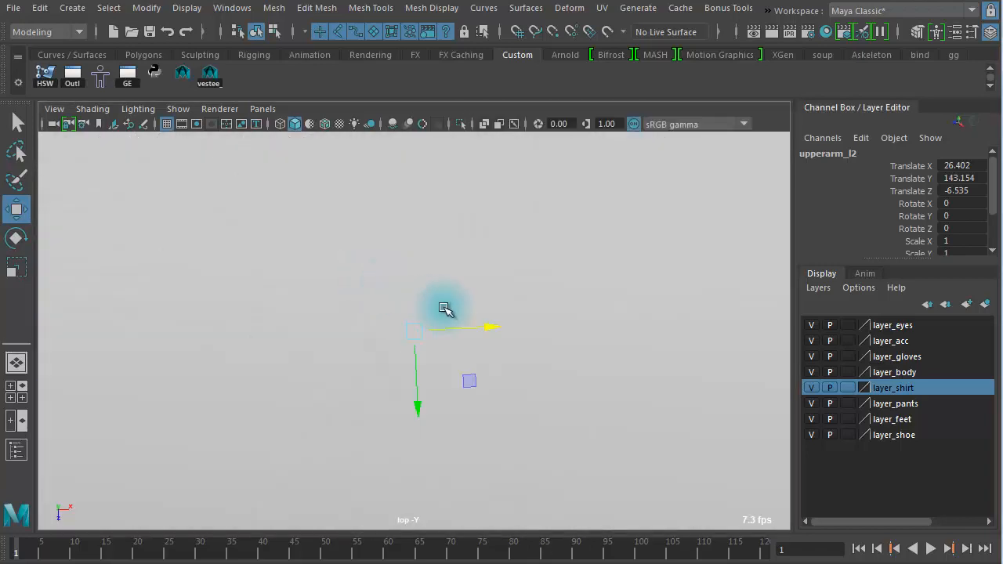
alt+right_drag(446, 306, 31, 213)
click(520, 128)
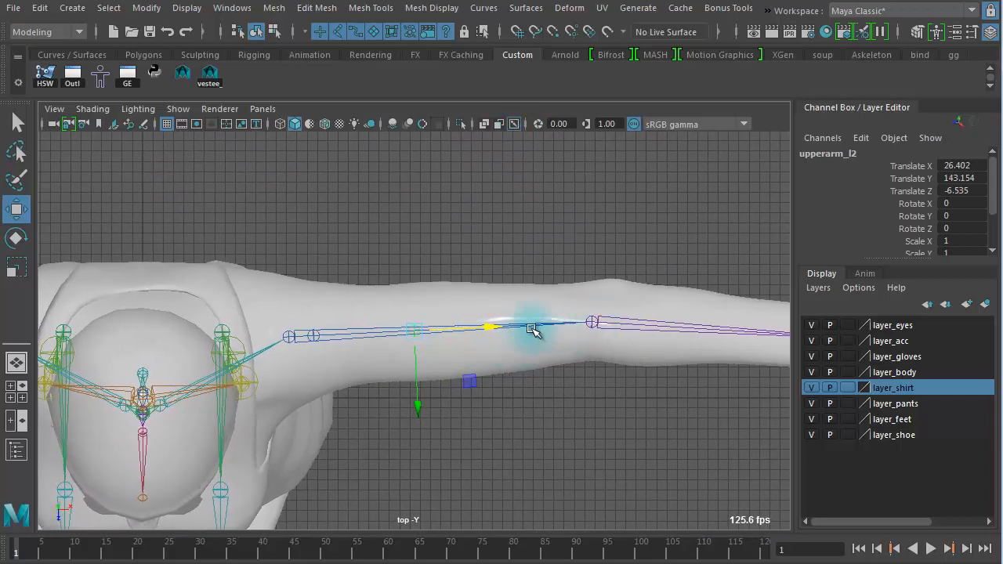
drag(485, 325, 516, 326)
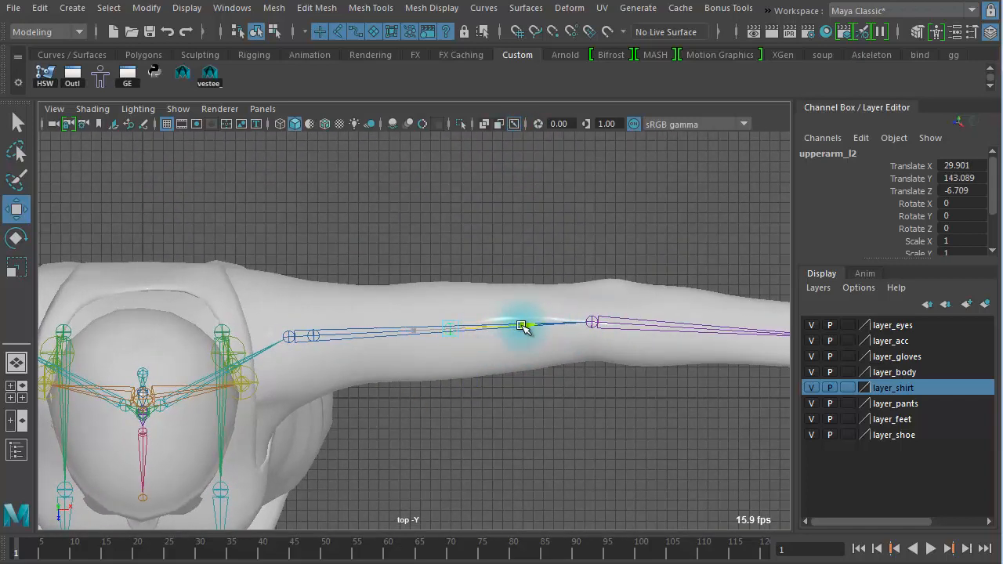
Step: Select both duplicated upper arm joints and set their Radius to 3.6
click(315, 337)
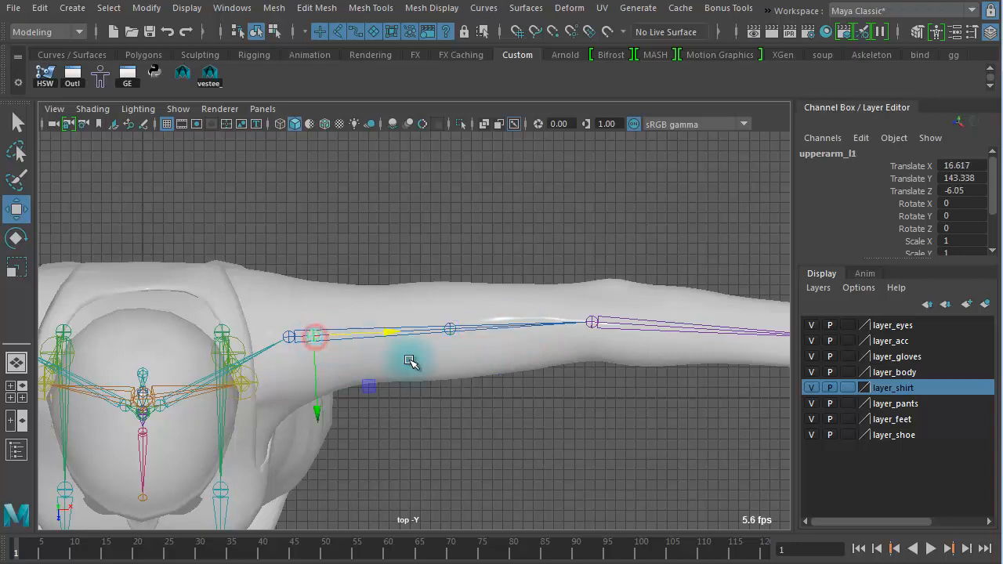
click(453, 321)
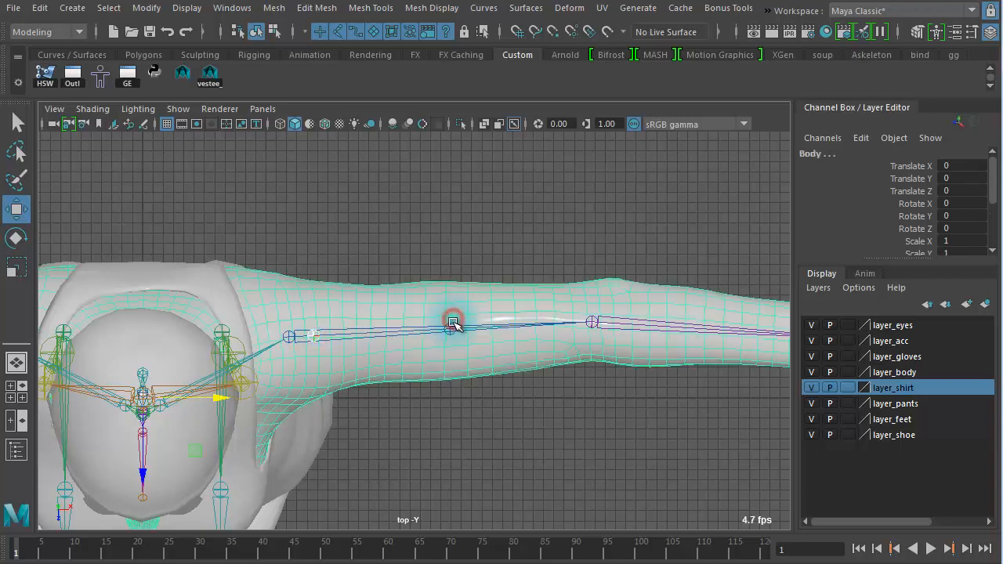
click(506, 441)
click(449, 330)
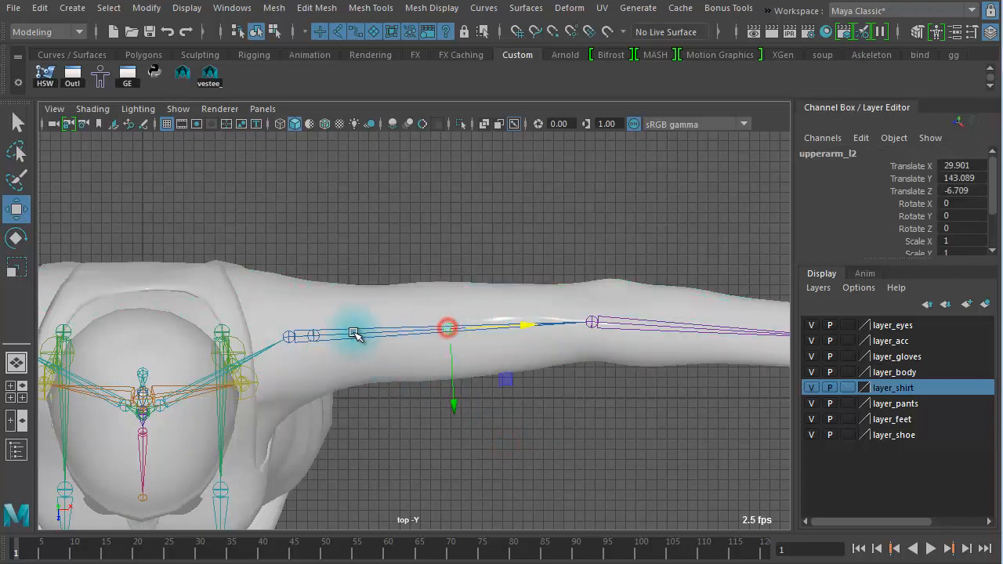
click(318, 336)
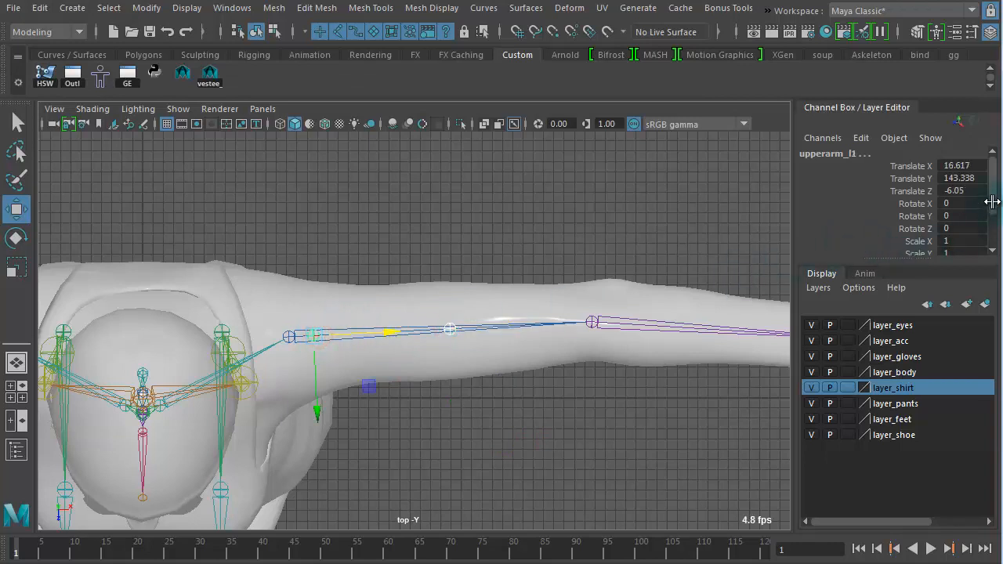
drag(993, 198, 985, 247)
click(918, 238)
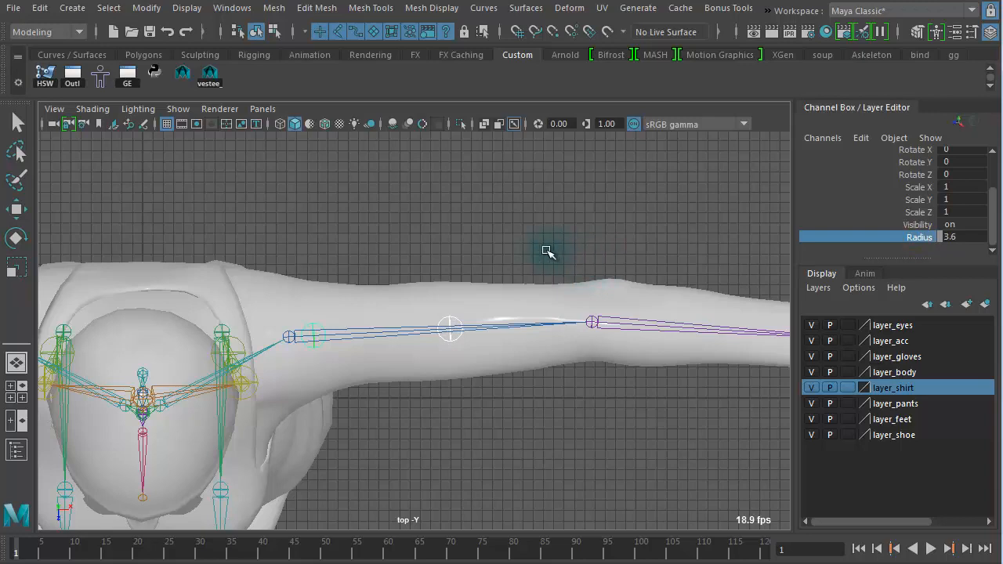
scroll(519, 293, up, 5)
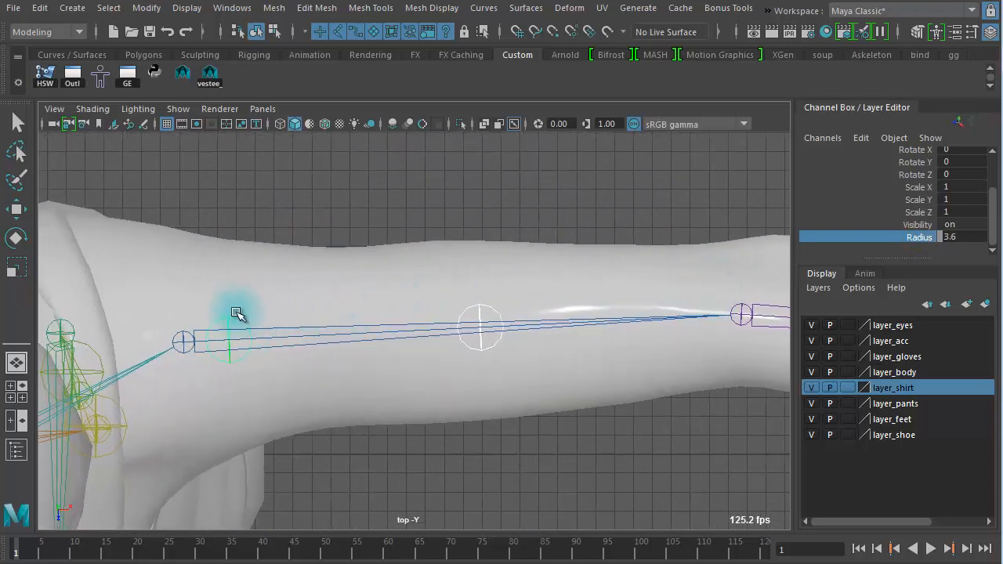
drag(180, 318, 184, 354)
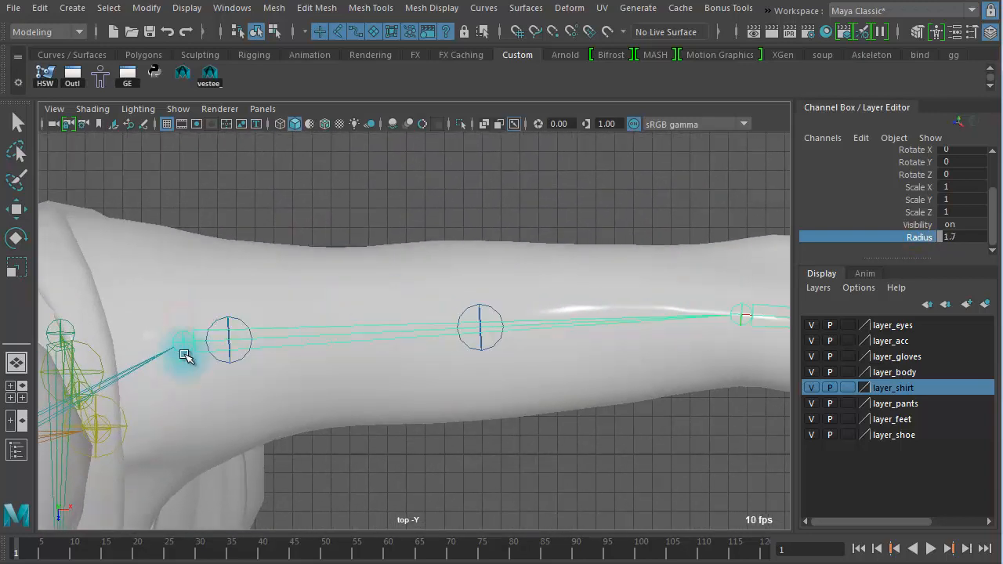
click(241, 321)
click(481, 309)
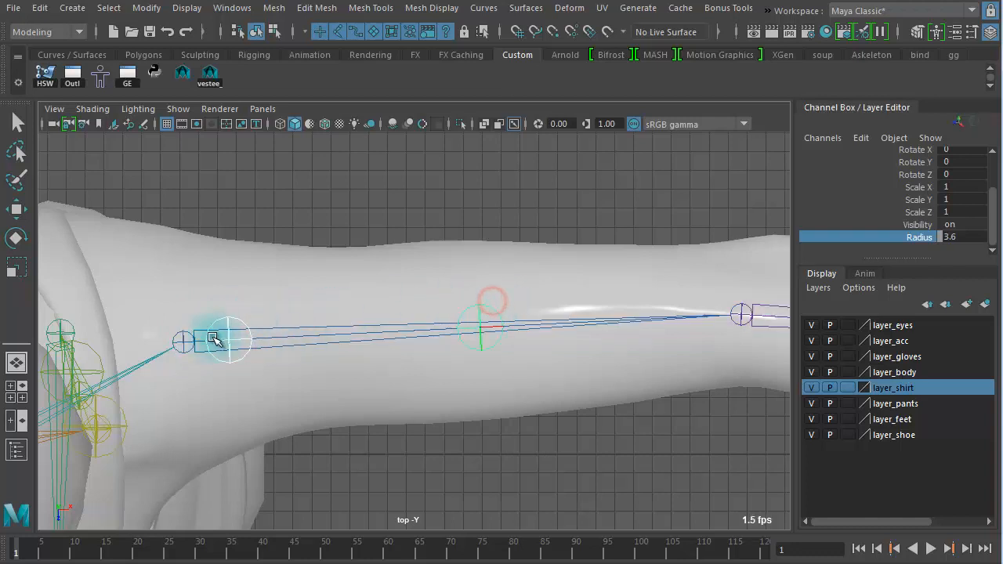
click(181, 339)
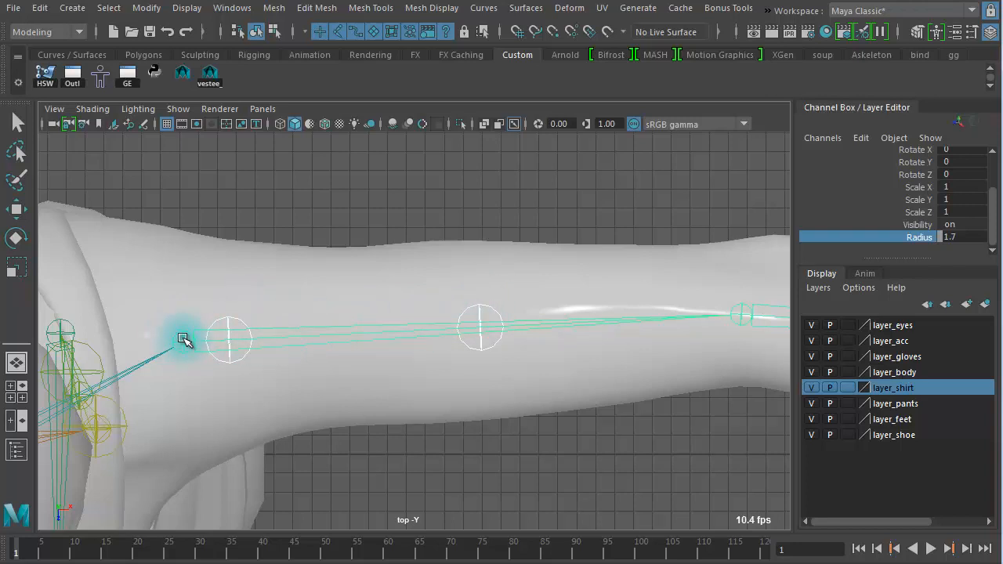
key(ctrl+z)
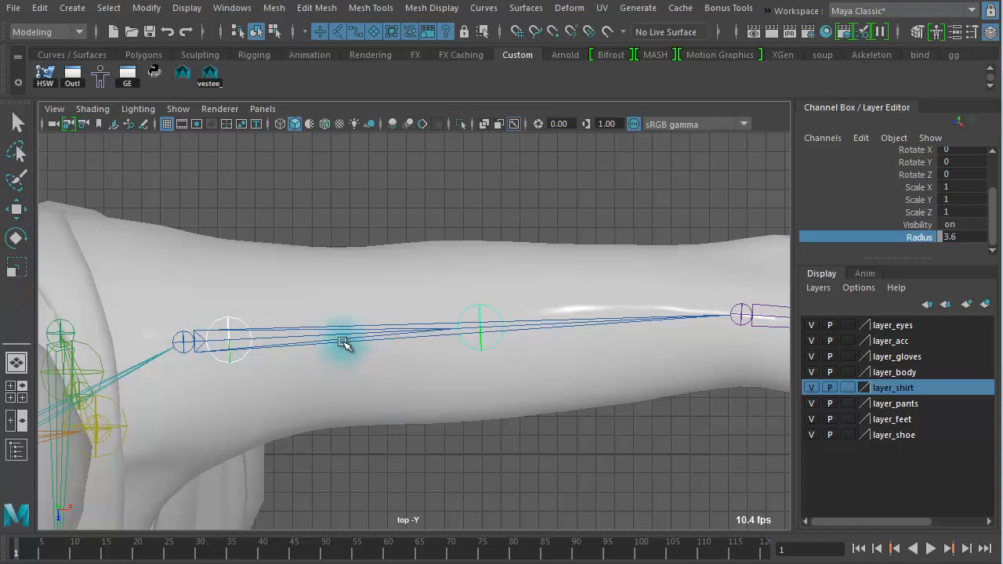
key(w)
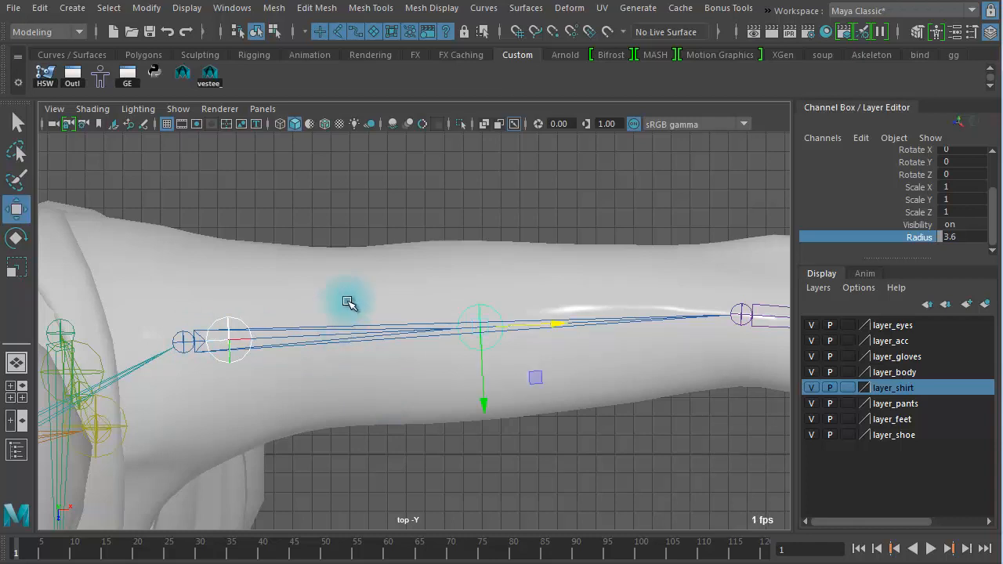
drag(480, 336, 460, 169)
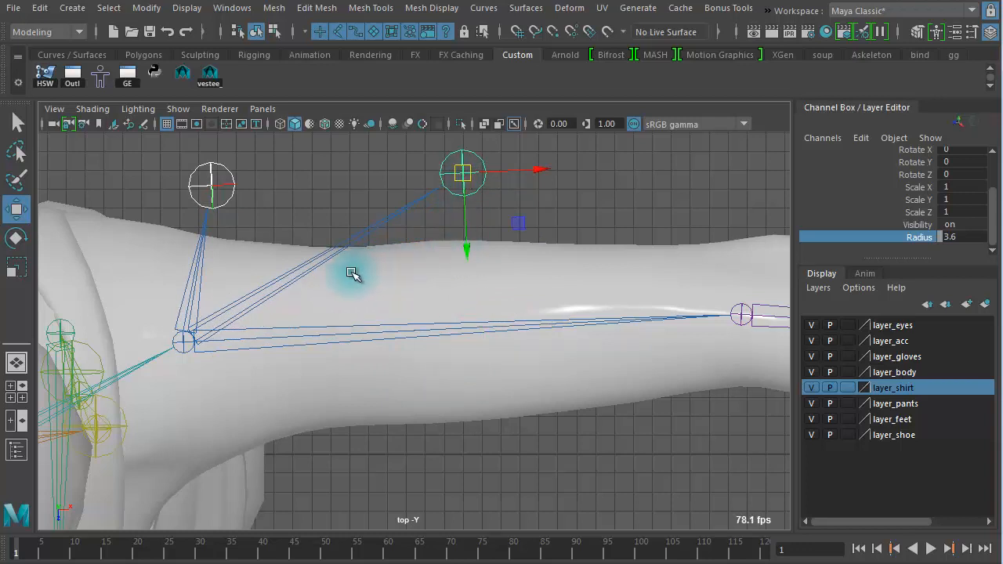
key(ctrl+z)
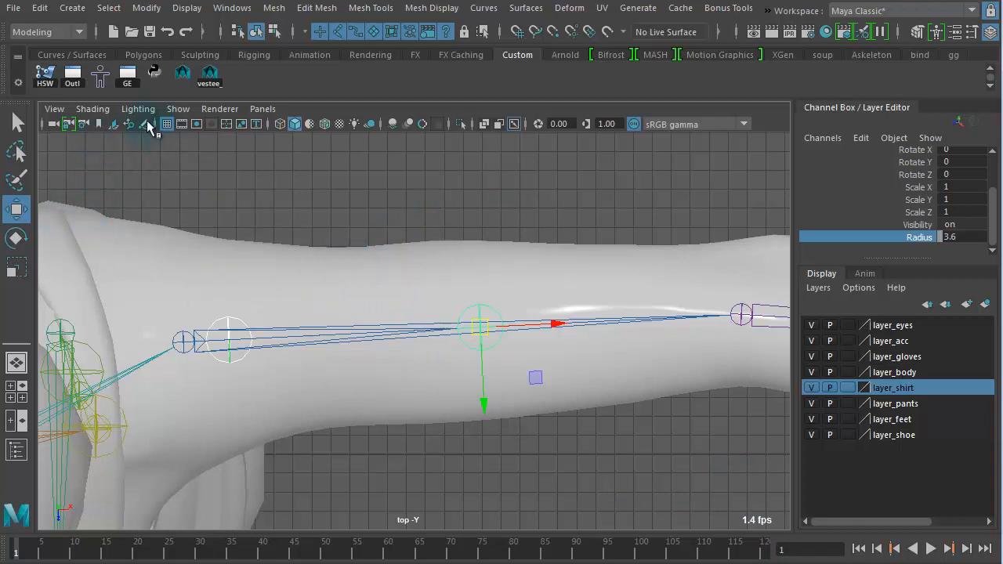
Step: Open the Outliner and rename the first duplicated upper arm joint as upperarm_twist01_l
click(73, 77)
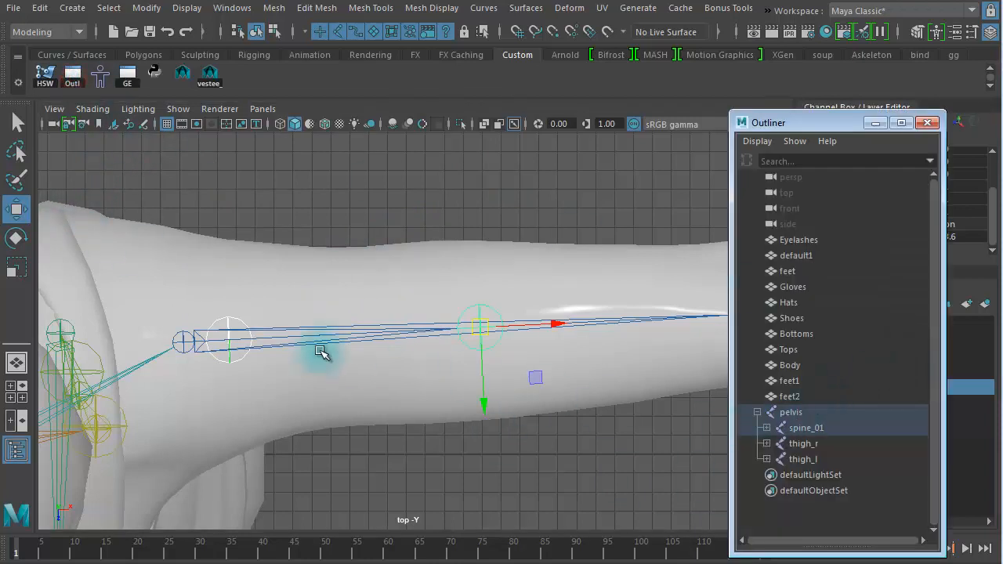
click(232, 318)
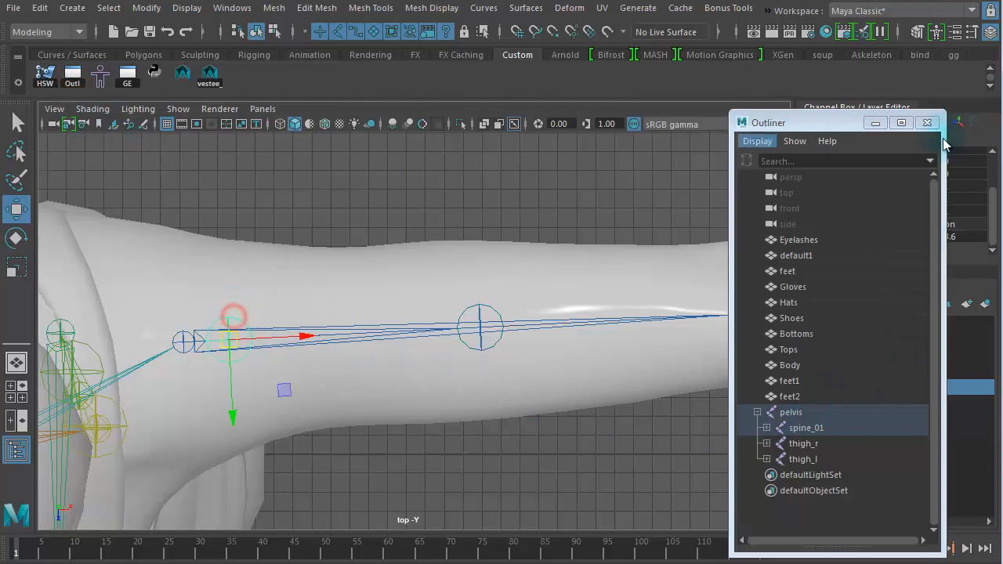
drag(838, 122, 654, 108)
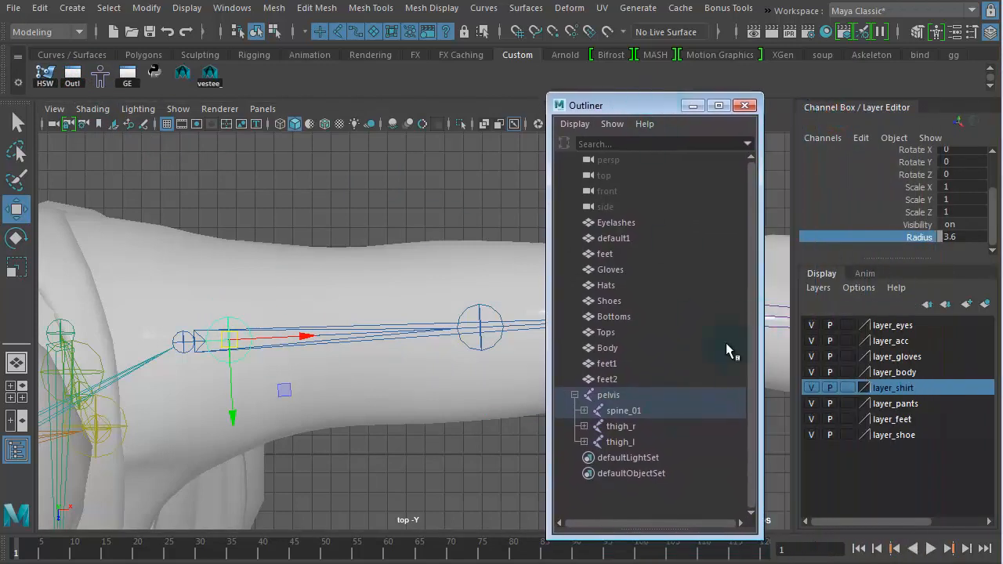
drag(995, 205, 993, 161)
double_click(863, 154)
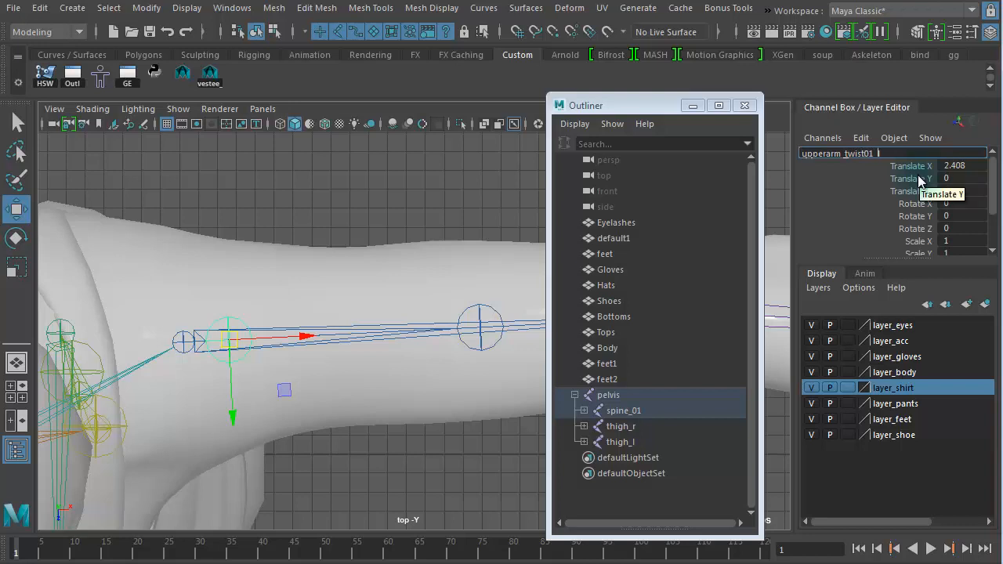
drag(906, 153, 776, 162)
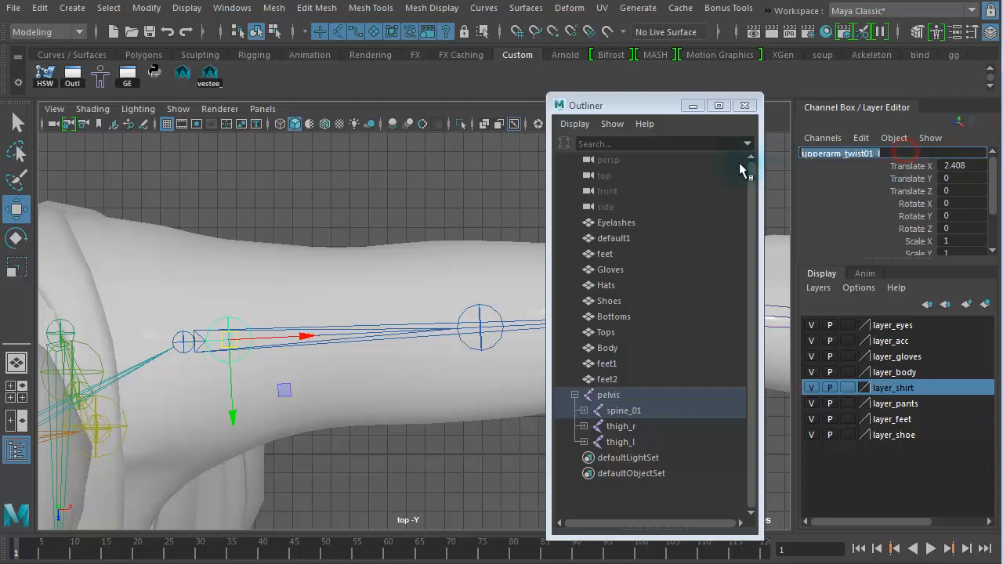
Step: Rename the second duplicated upper arm joint as upperarm_twist02_l2
click(481, 306)
click(846, 153)
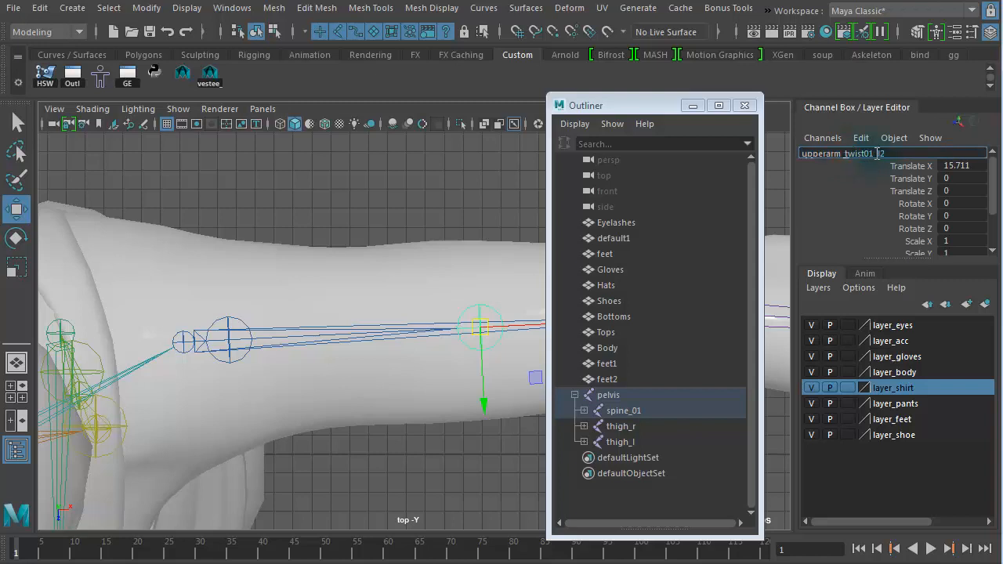
key(BackSpace)
key(BackSpace)
key(BackSpace)
key(BackSpace)
text(2_l2)
key(Return)
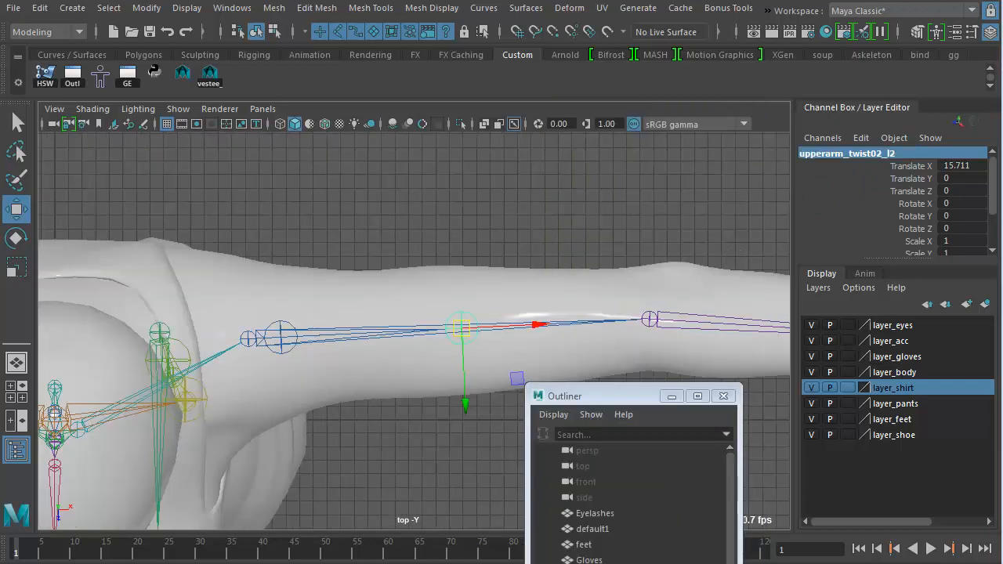
Step: Duplicate the left lower arm joint and slide the copy partway along the forearm
alt+middle_drag(510, 320, 235, 264)
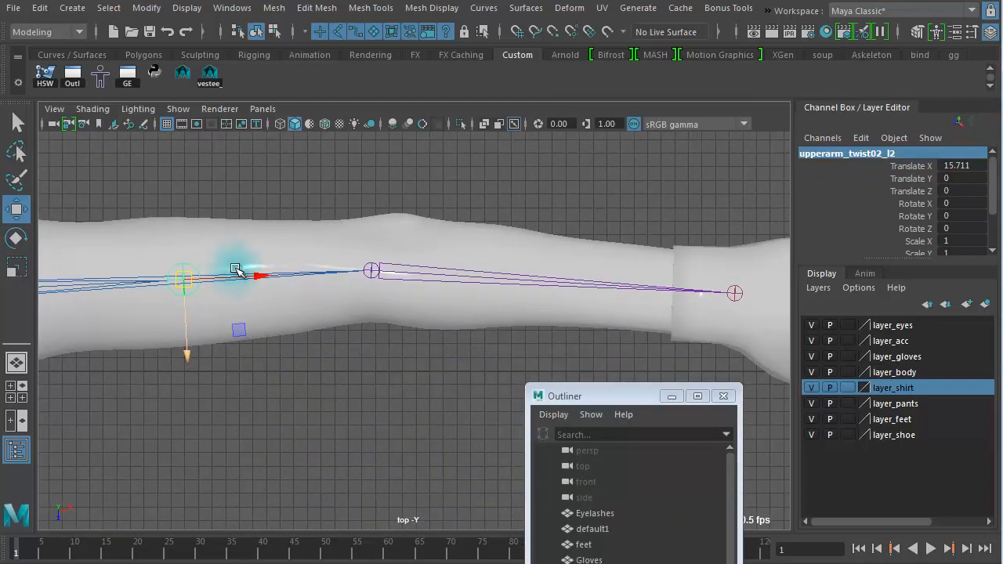
click(429, 251)
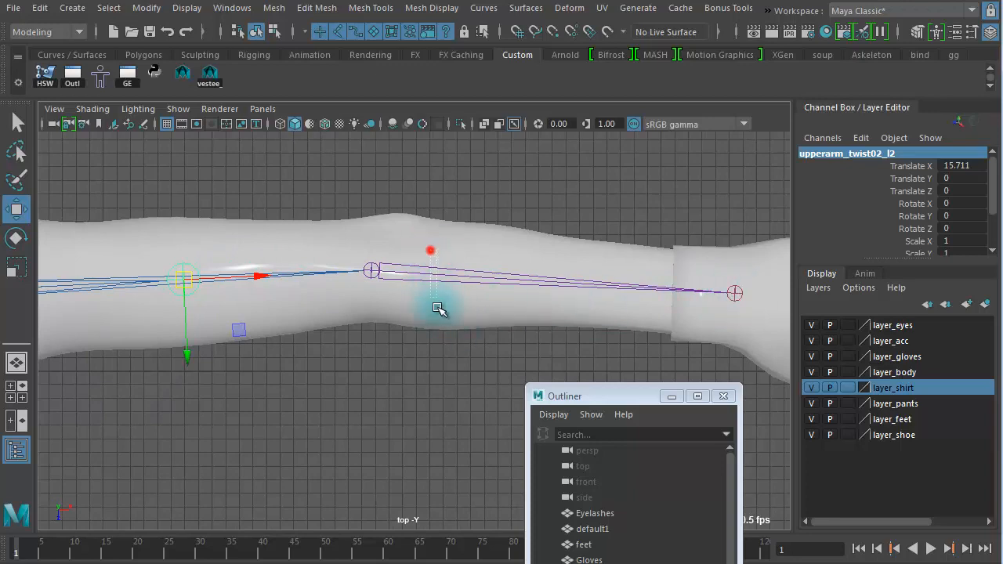
alt+right_drag(458, 314, 572, 314)
alt+middle_drag(535, 314, 356, 315)
alt+right_drag(429, 310, 378, 302)
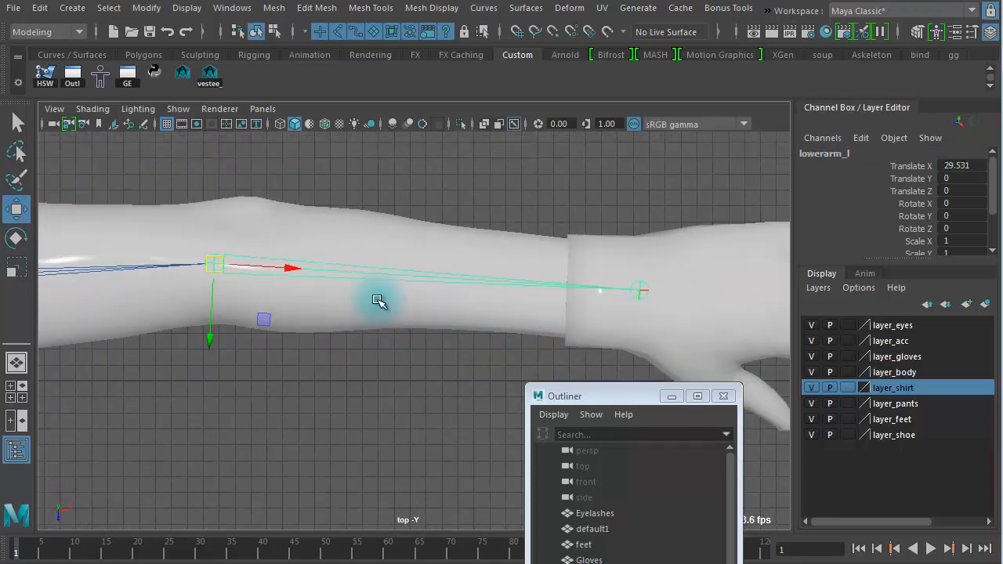
key(ctrl+d)
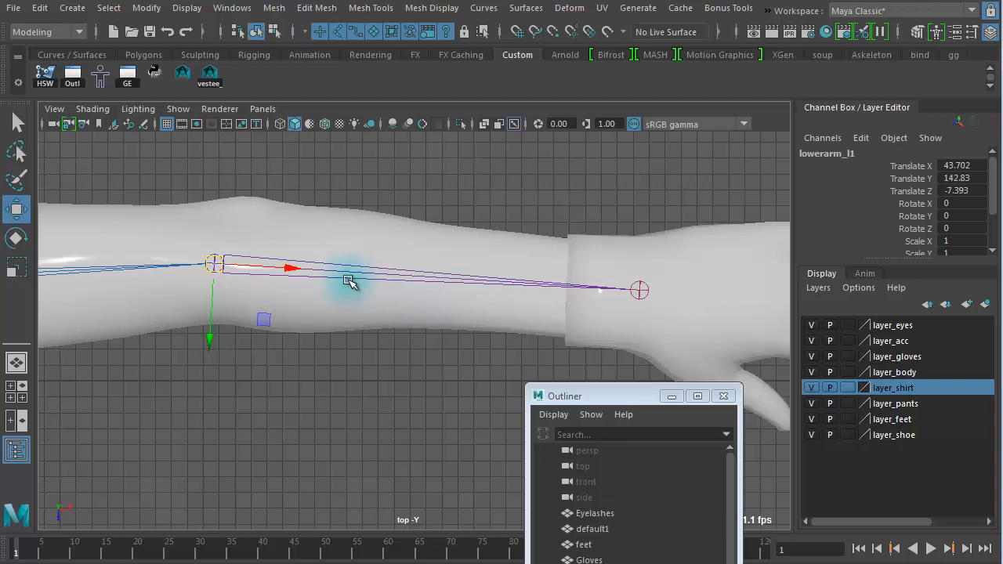
drag(292, 270, 484, 282)
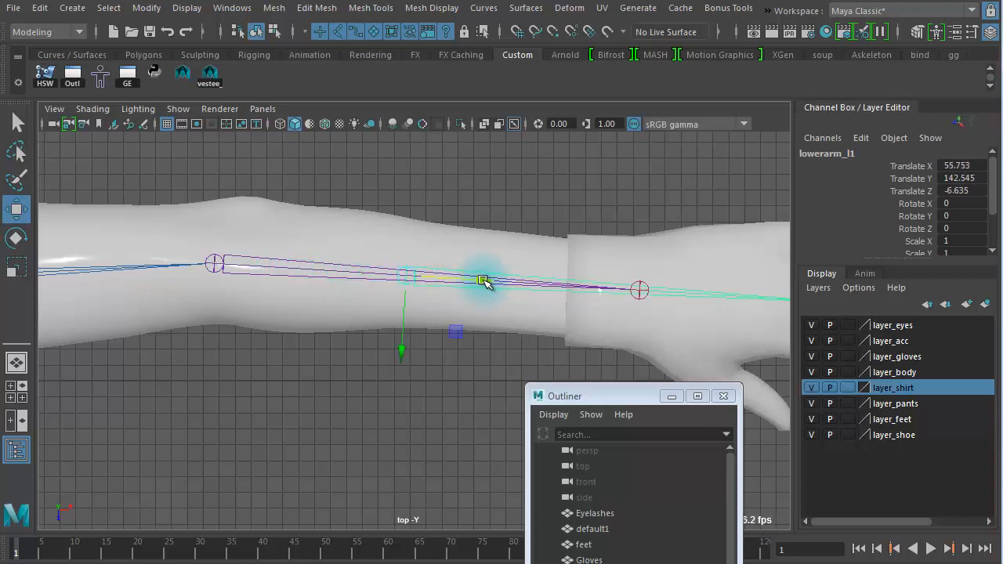
key(Down)
click(483, 280)
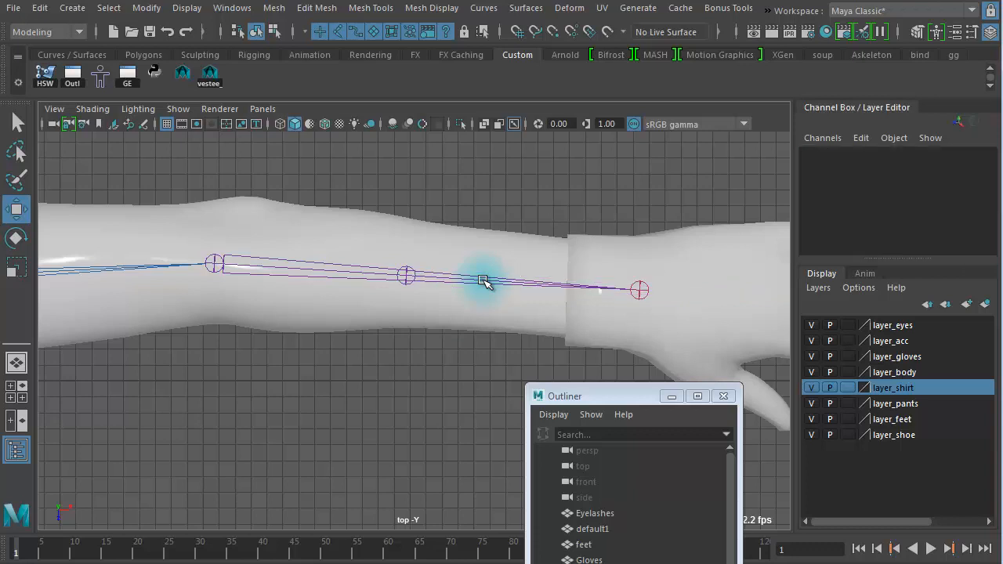
drag(601, 394, 785, 143)
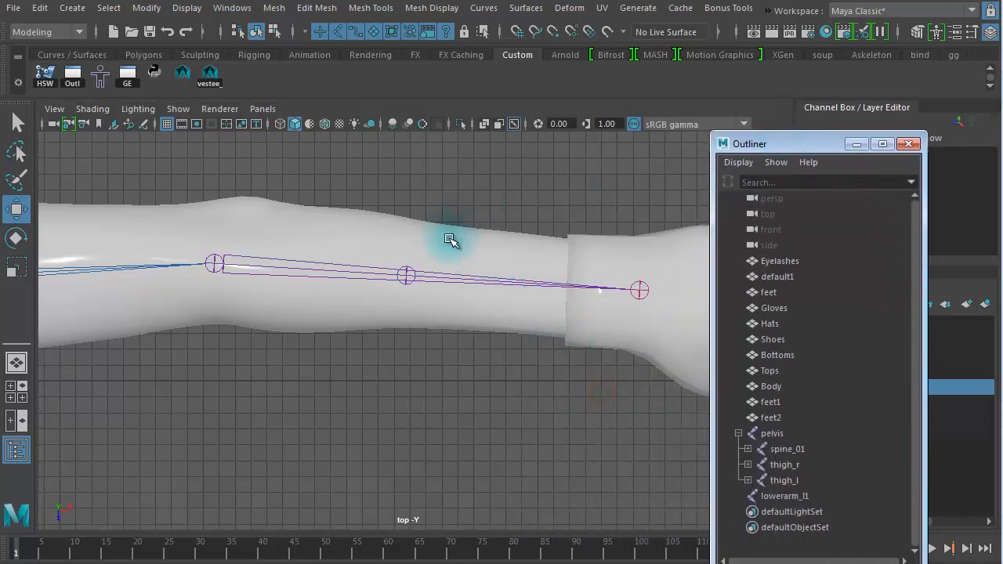
Step: Duplicate the copied lower arm joint once more to make a second forearm twist joint
click(405, 274)
alt+right_drag(489, 337, 570, 337)
alt+middle_drag(486, 345, 295, 327)
alt+right_drag(390, 316, 305, 309)
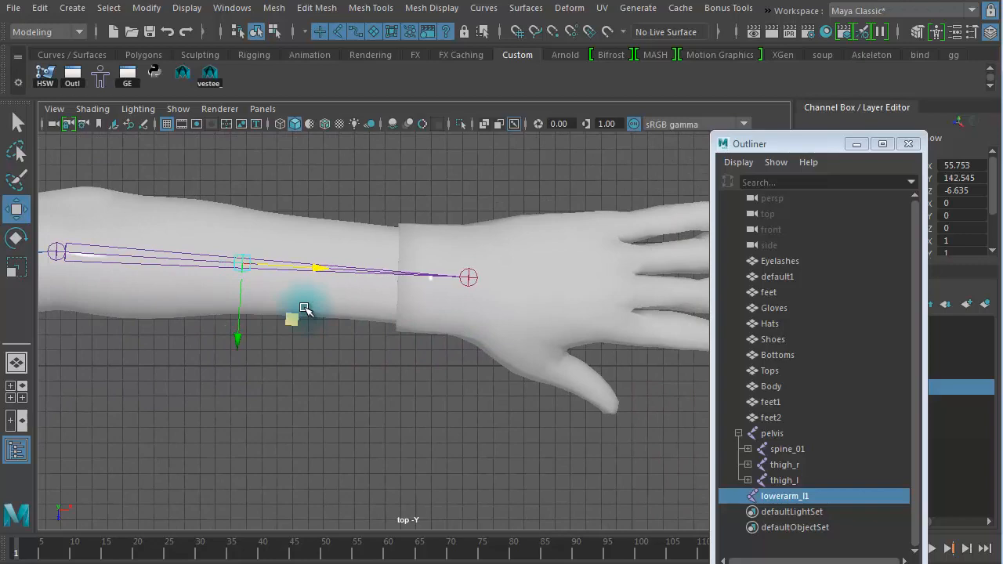
key(ctrl+d)
drag(330, 269, 370, 270)
alt+right_drag(288, 349, 599, 384)
alt+middle_drag(420, 385, 540, 455)
shift+click(261, 271)
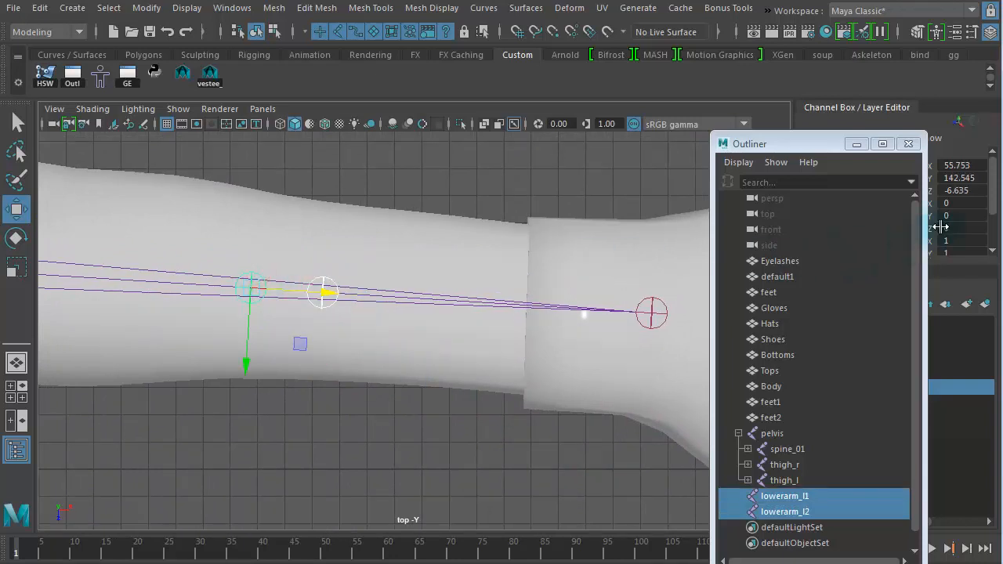
Step: Select both duplicated lower arm joints and set their Radius to 2.7
drag(823, 144, 740, 137)
scroll(993, 190, down, 3)
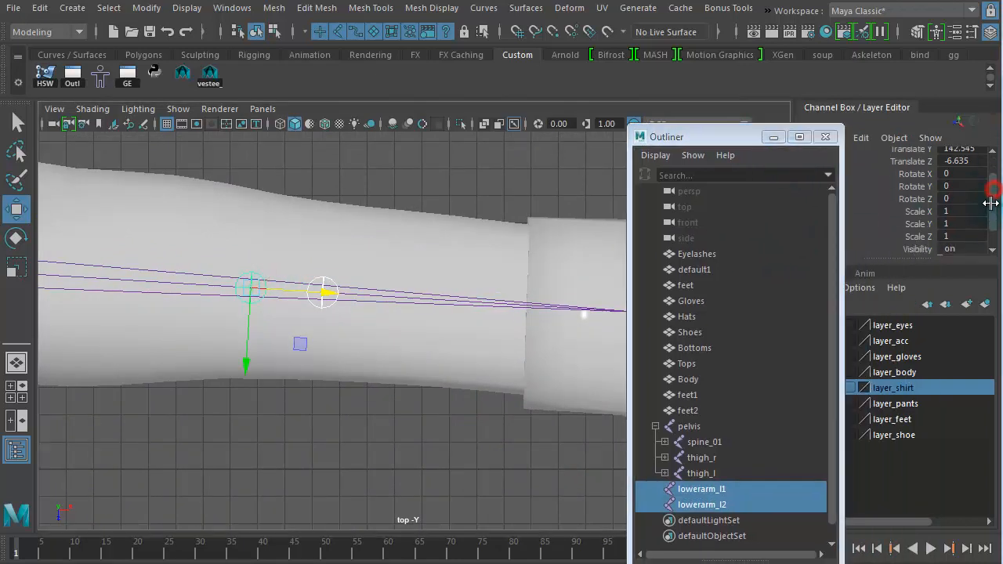
click(890, 235)
middle_drag(427, 383, 427, 383)
drag(686, 138, 532, 461)
click(333, 315)
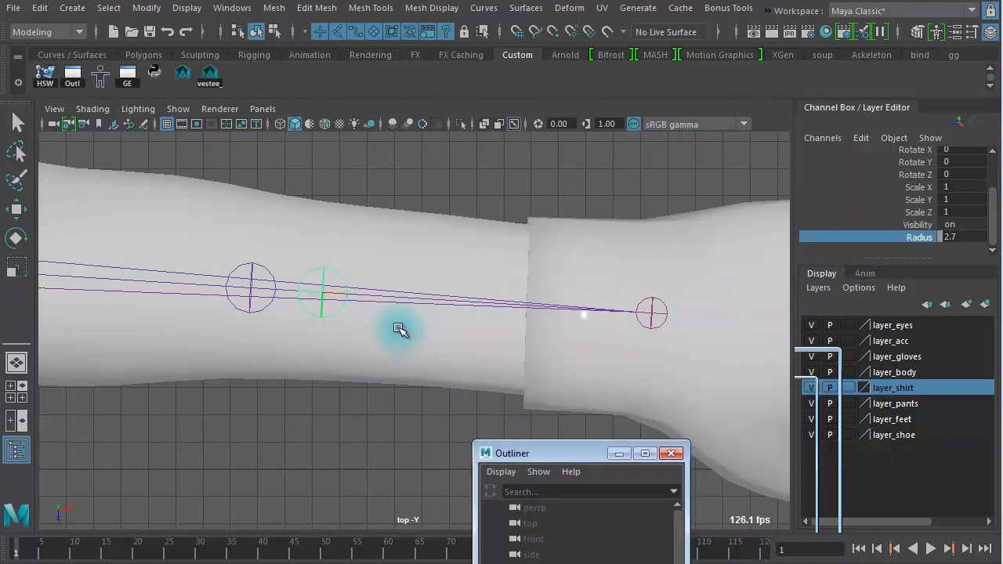
Step: Move the second duplicated lower arm joint onto the wrist joint
key(w)
drag(399, 298, 733, 326)
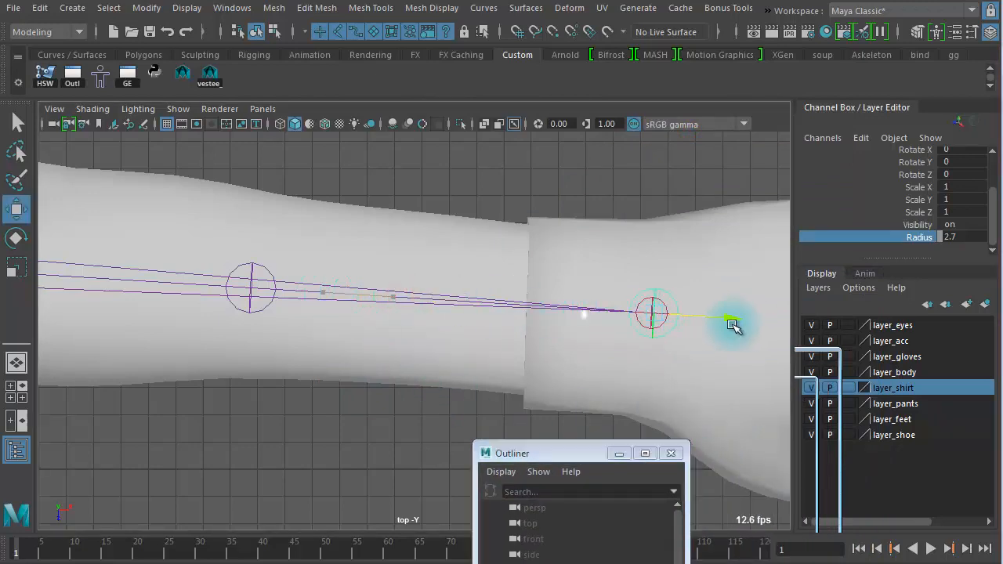
alt+right_drag(524, 327, 877, 333)
alt+middle_drag(629, 320, 228, 330)
alt+right_drag(227, 330, 235, 286)
alt+middle_drag(487, 285, 426, 300)
alt+right_drag(427, 299, 918, 349)
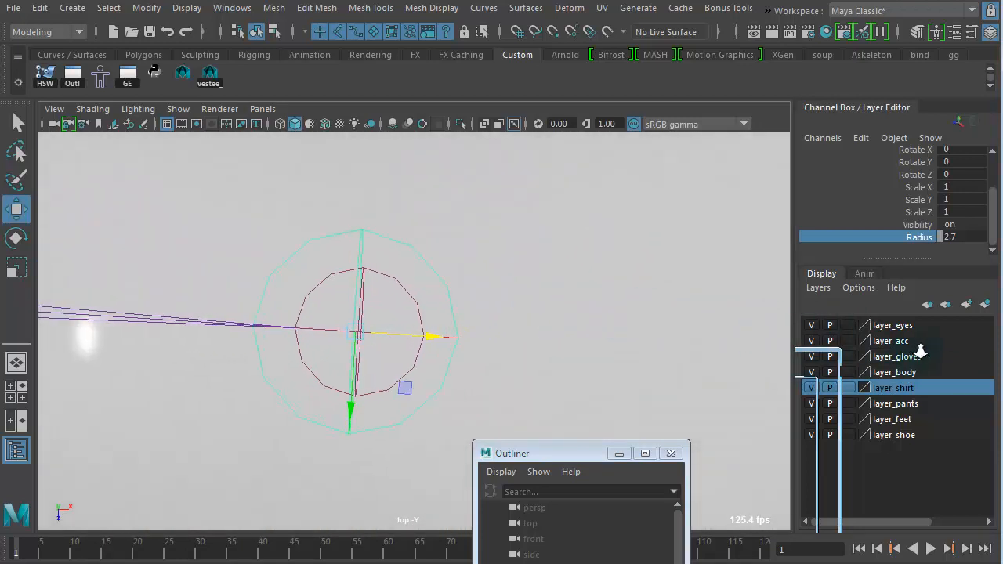
drag(432, 337, 437, 337)
alt+right_drag(593, 340, 247, 229)
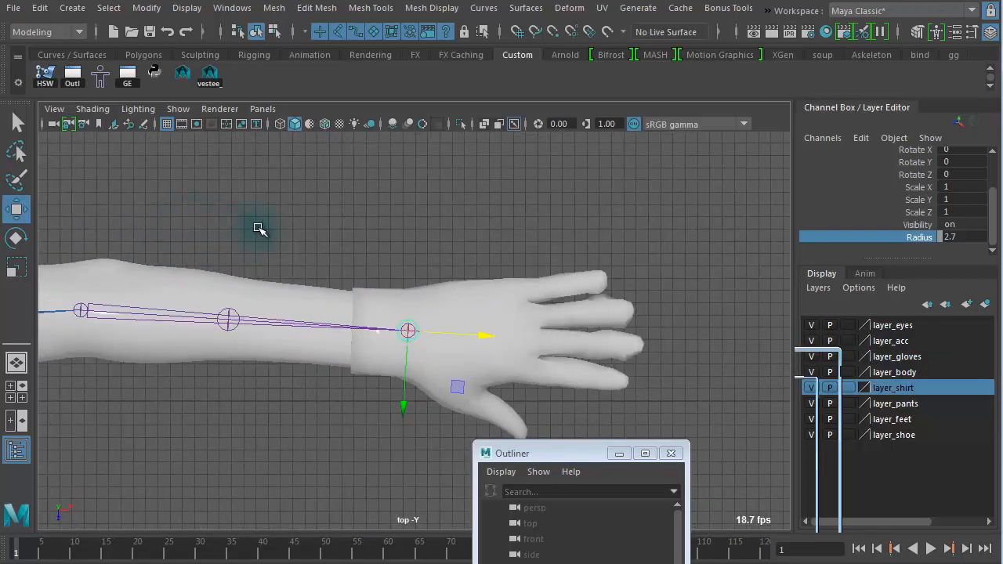
Step: Parent the first duplicated forearm joint under the original lower arm joint, then undo a trial move of it
click(233, 308)
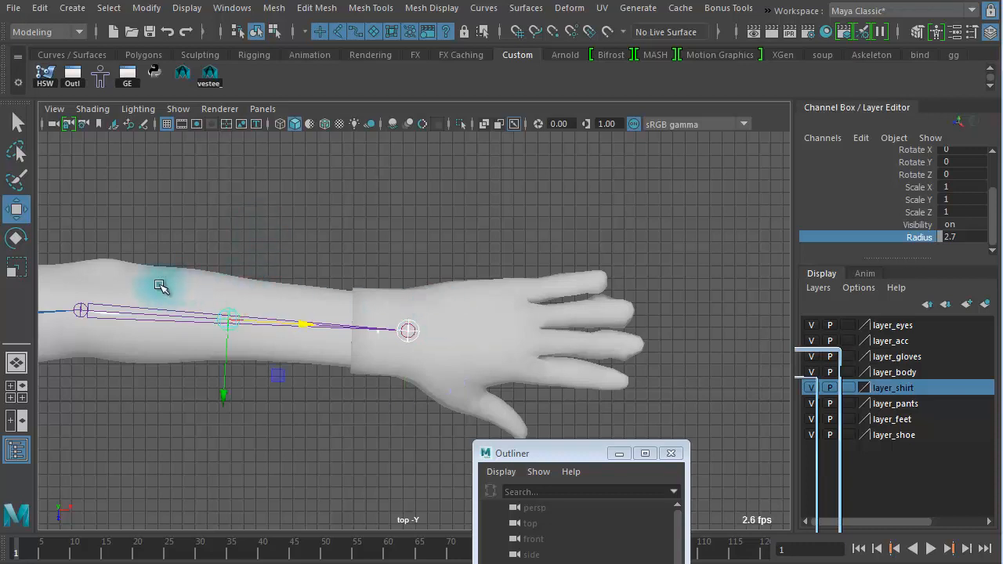
click(84, 312)
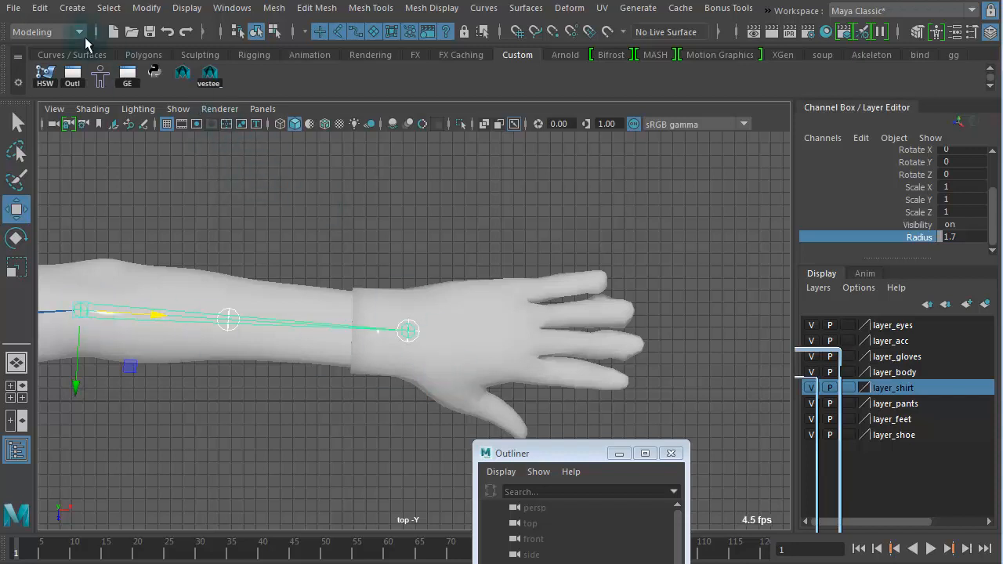
click(43, 10)
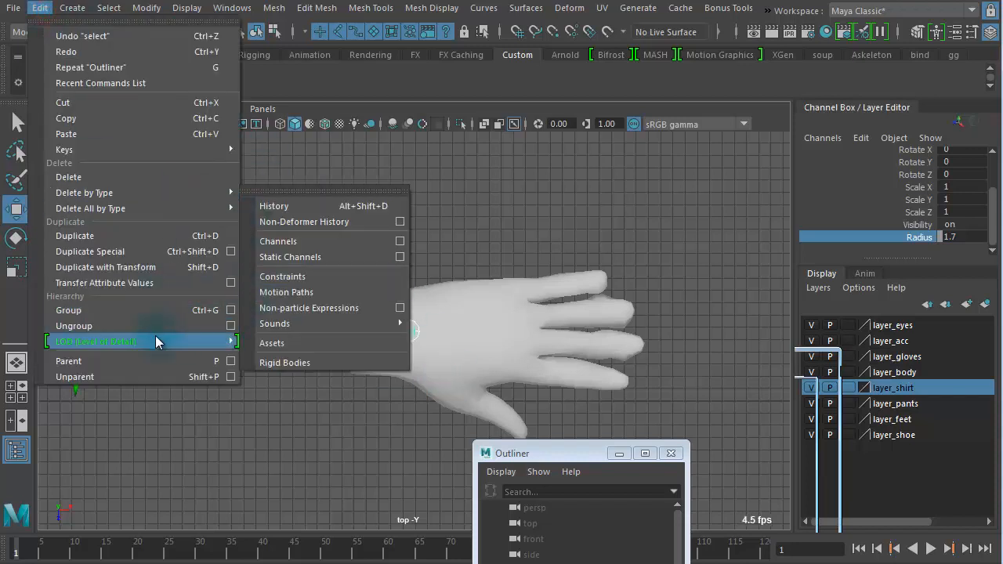
click(190, 364)
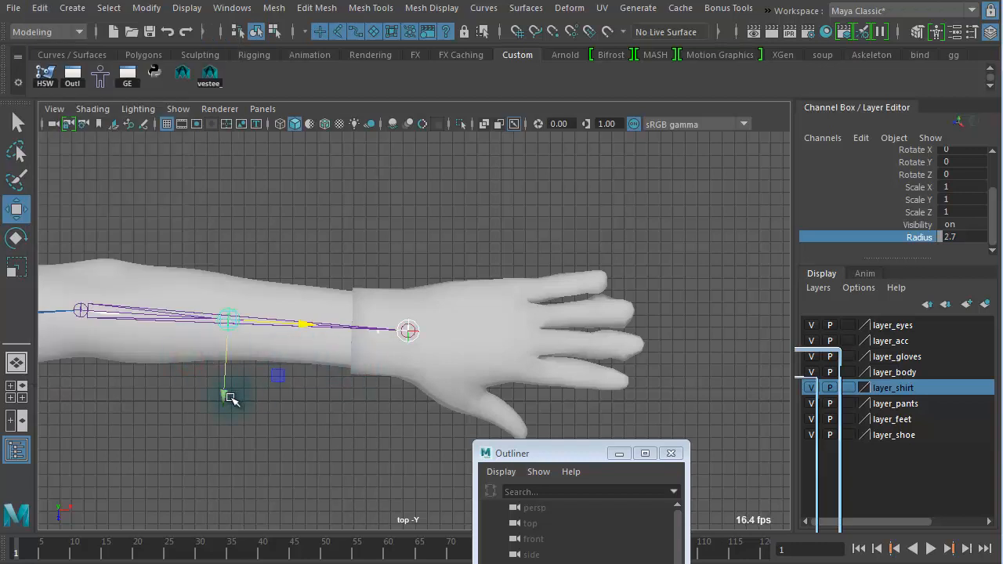
drag(227, 398, 232, 259)
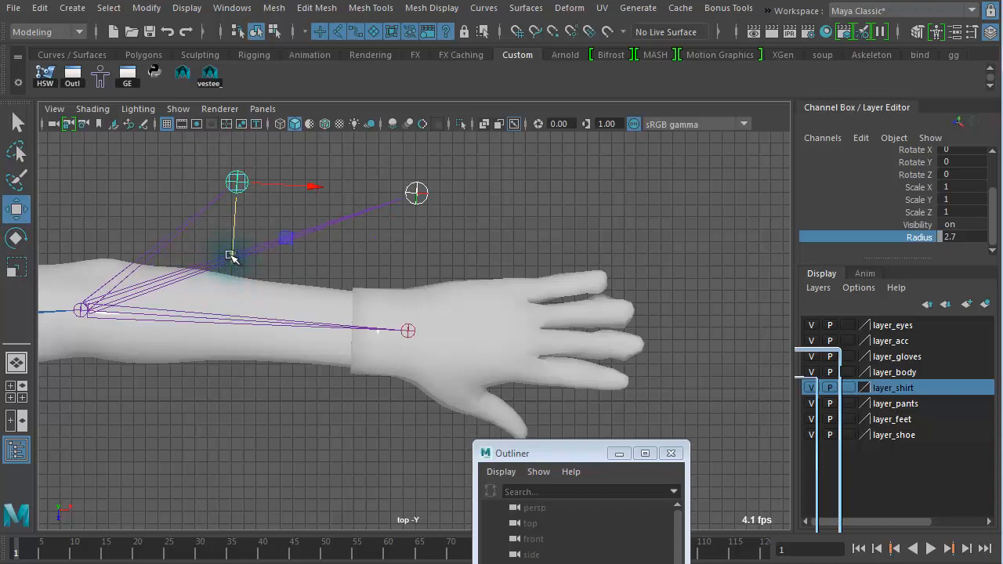
key(ctrl+z)
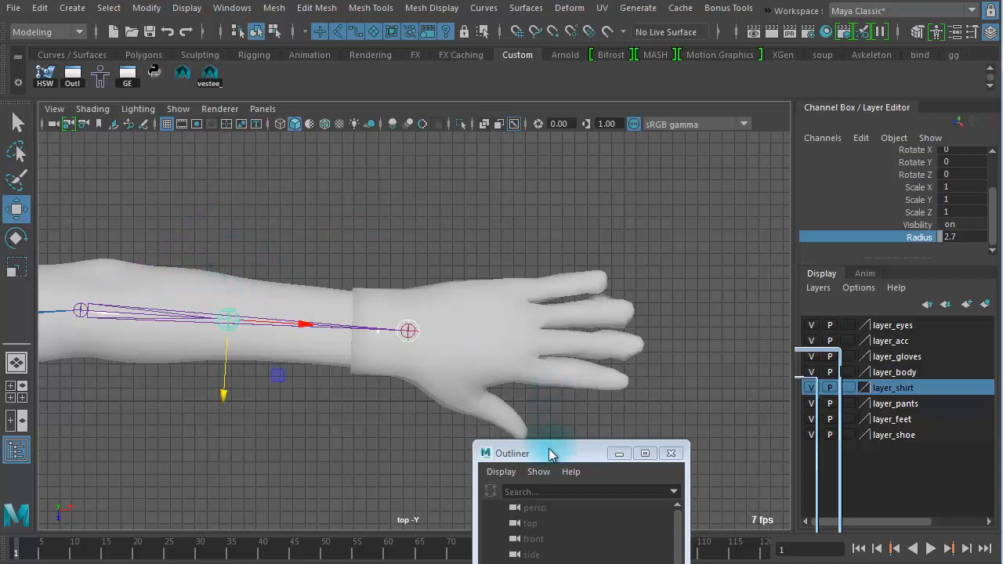
Step: Select the upper arm and forearm joints one by one to check their placement and hierarchy
drag(550, 452, 616, 340)
drag(635, 305, 667, 138)
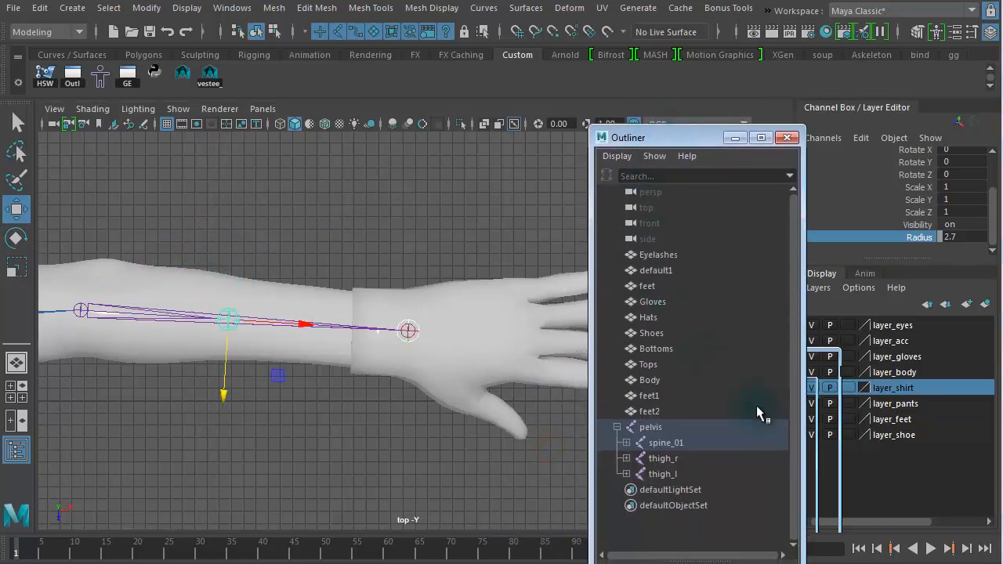
click(317, 453)
click(228, 321)
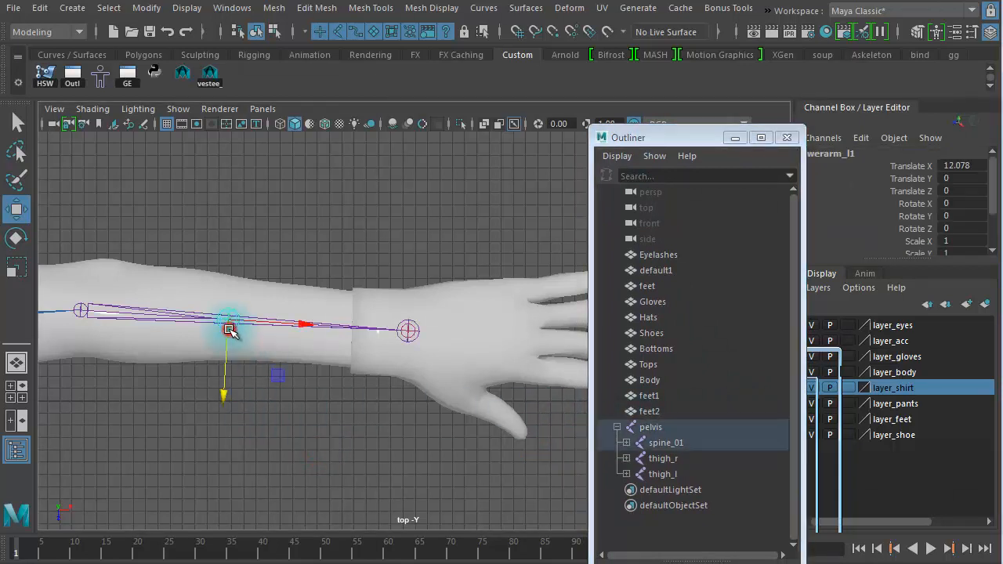
alt+right_drag(223, 418, 152, 356)
alt+middle_drag(152, 357, 290, 327)
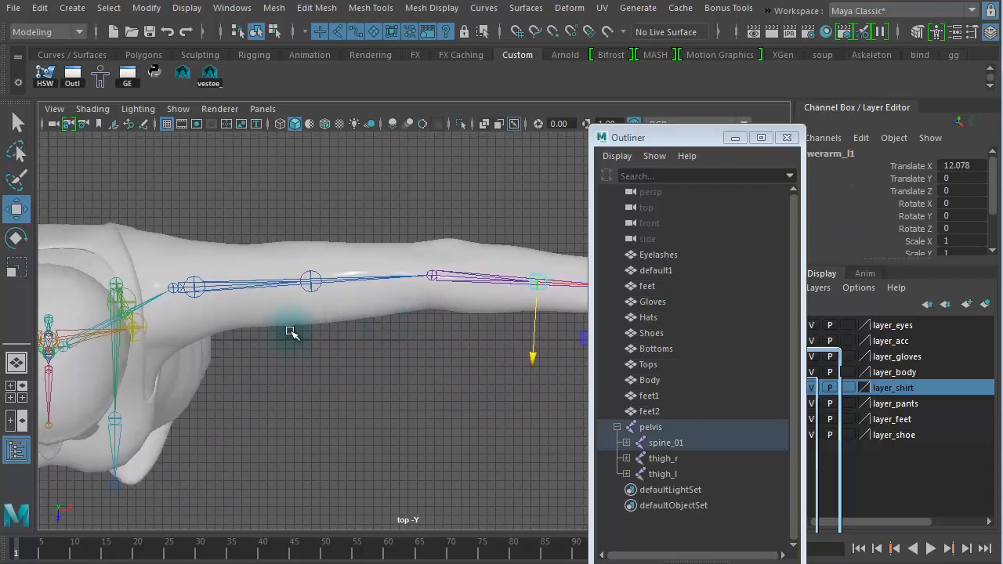
click(196, 276)
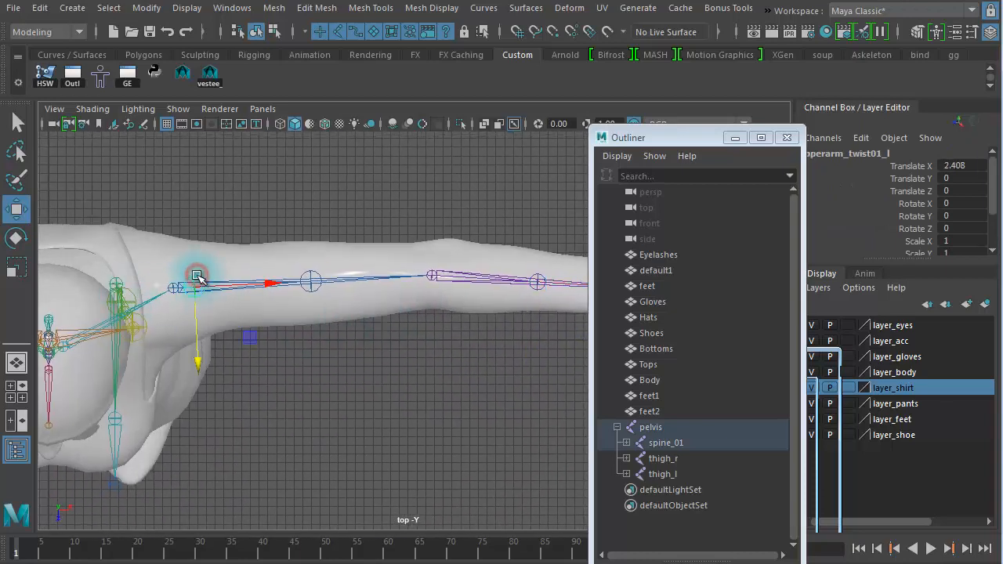
click(310, 281)
click(404, 409)
alt+middle_drag(447, 382, 172, 386)
alt+right_drag(290, 377, 439, 376)
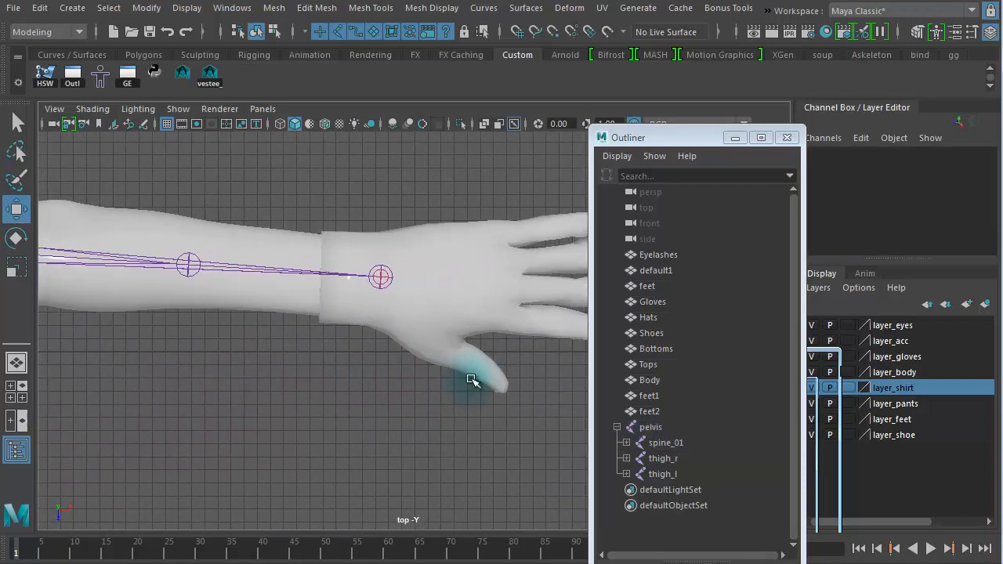
click(390, 268)
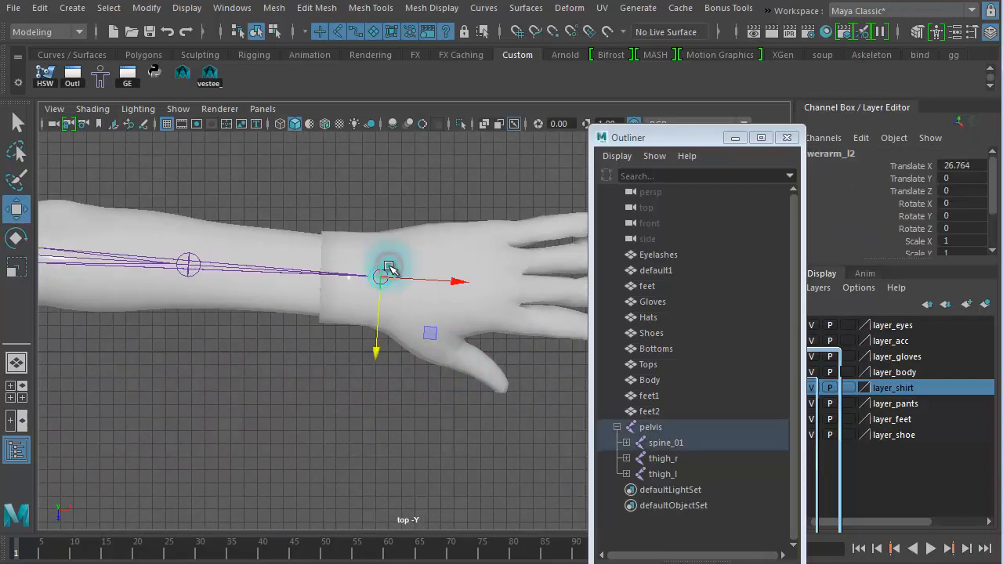
click(191, 256)
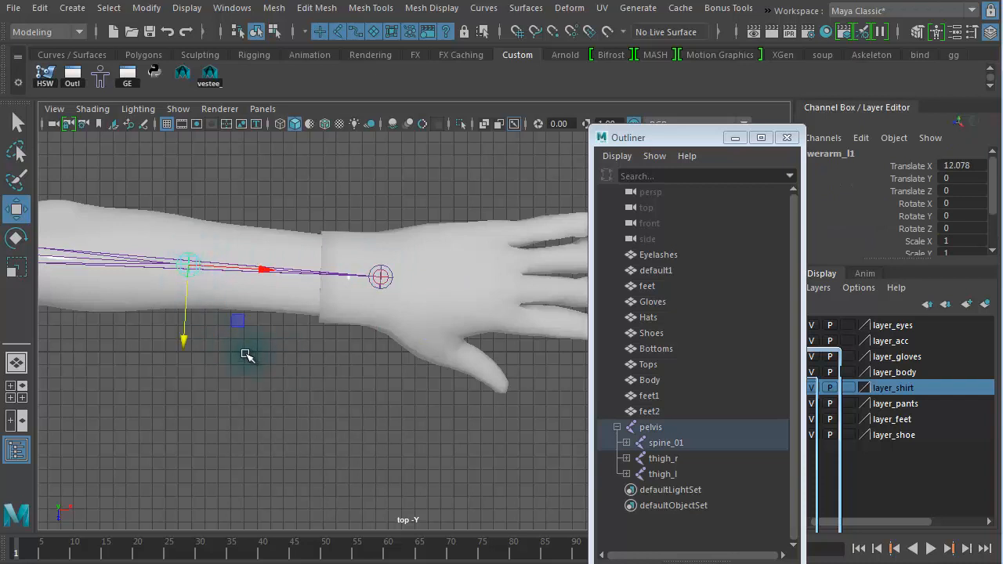
Step: Rename the first duplicated forearm joint as lowerarm_twist02_l
drag(718, 136, 615, 139)
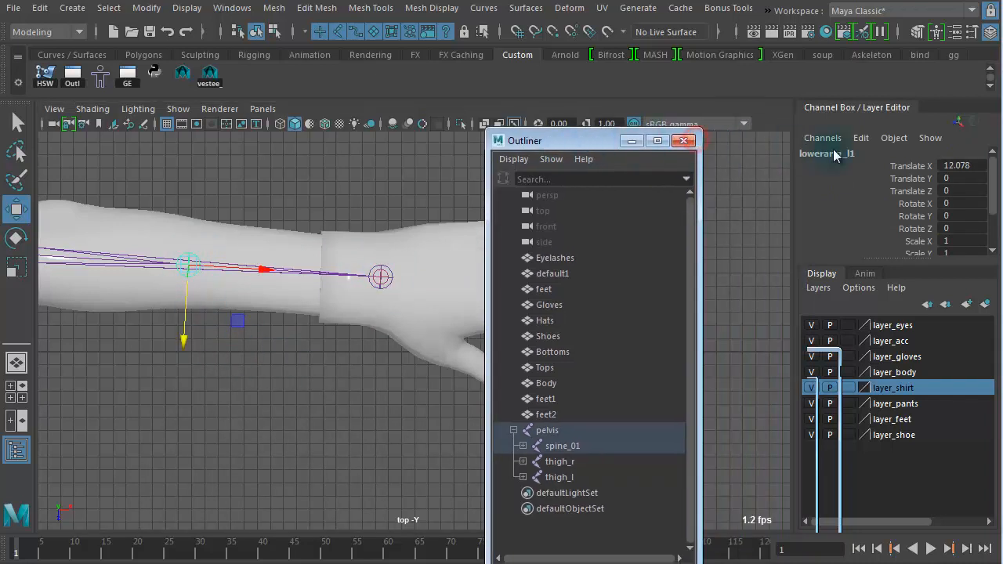
double_click(849, 155)
click(853, 154)
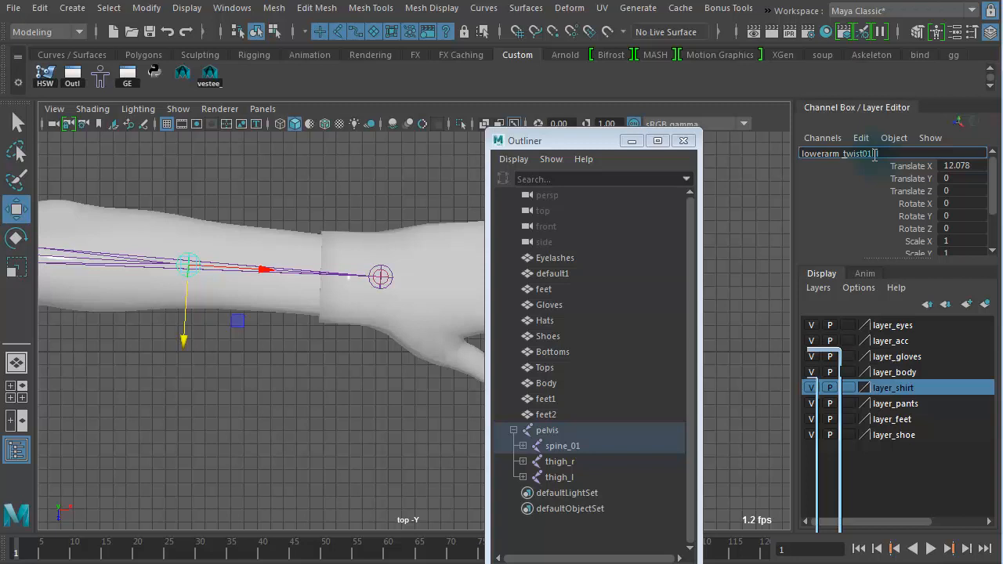
double_click(875, 155)
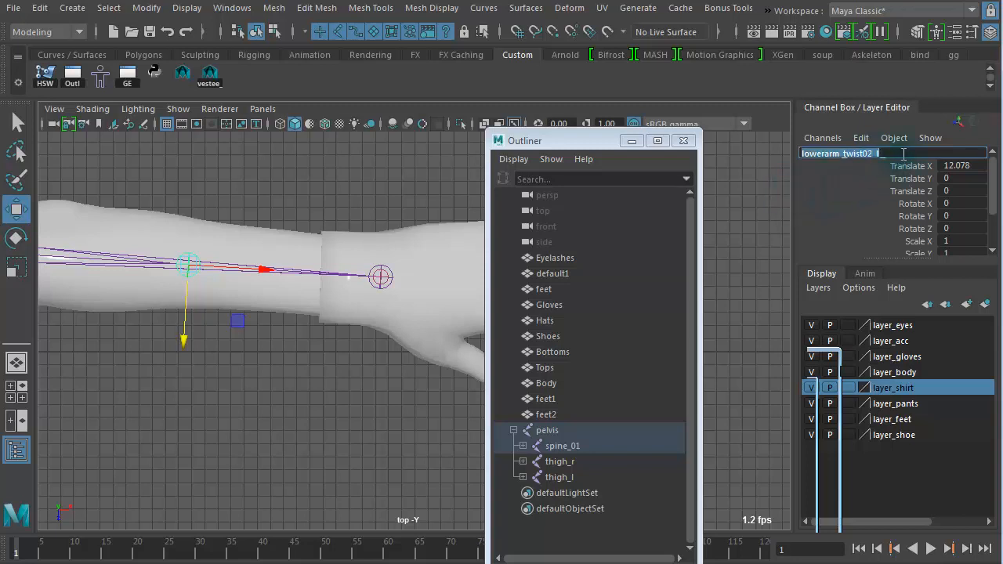
double_click(903, 154)
key(ctrl+c)
drag(902, 154, 806, 155)
click(871, 155)
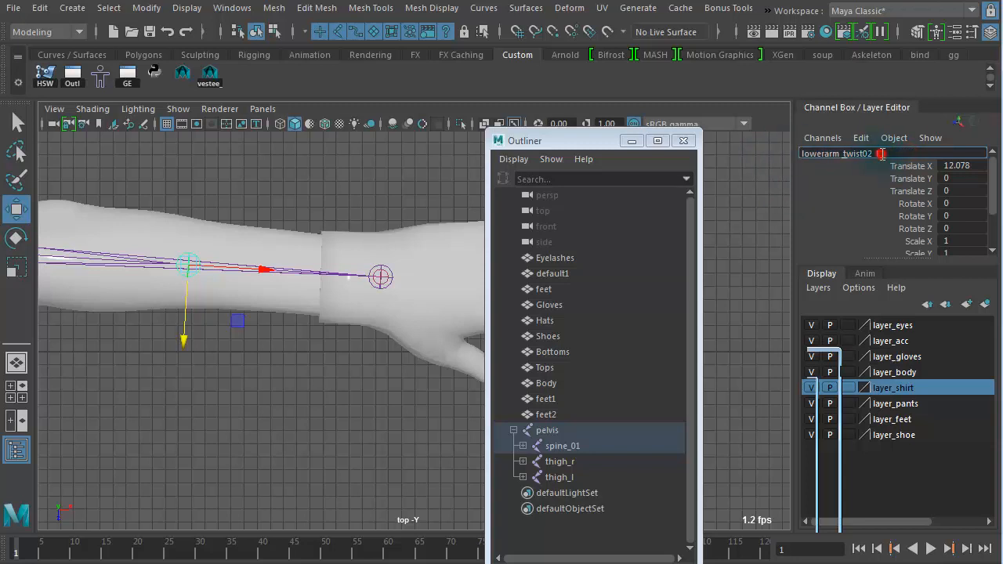
double_click(881, 153)
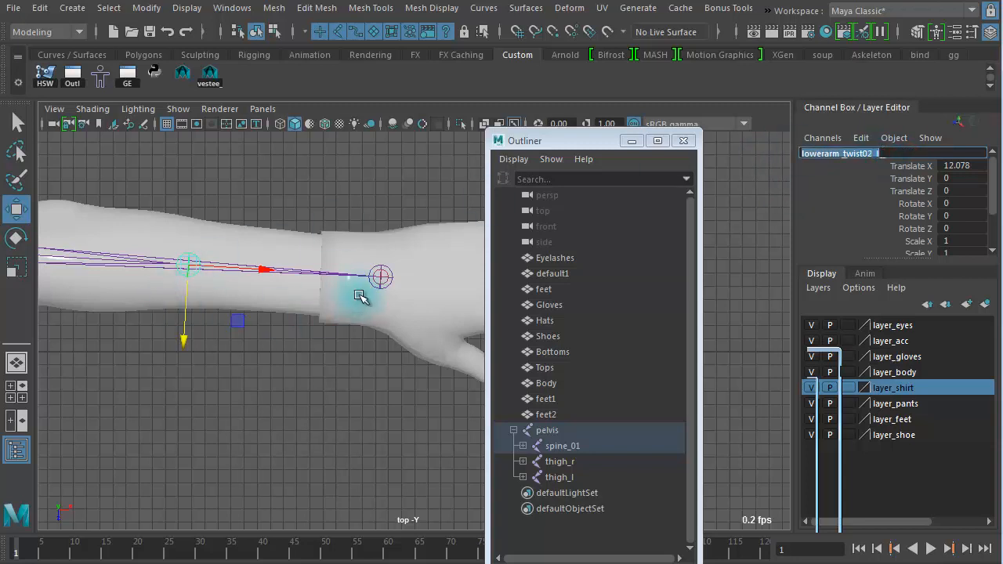
Step: Rename the wrist-side duplicated forearm joint as lowerarm_twist01_l
click(386, 272)
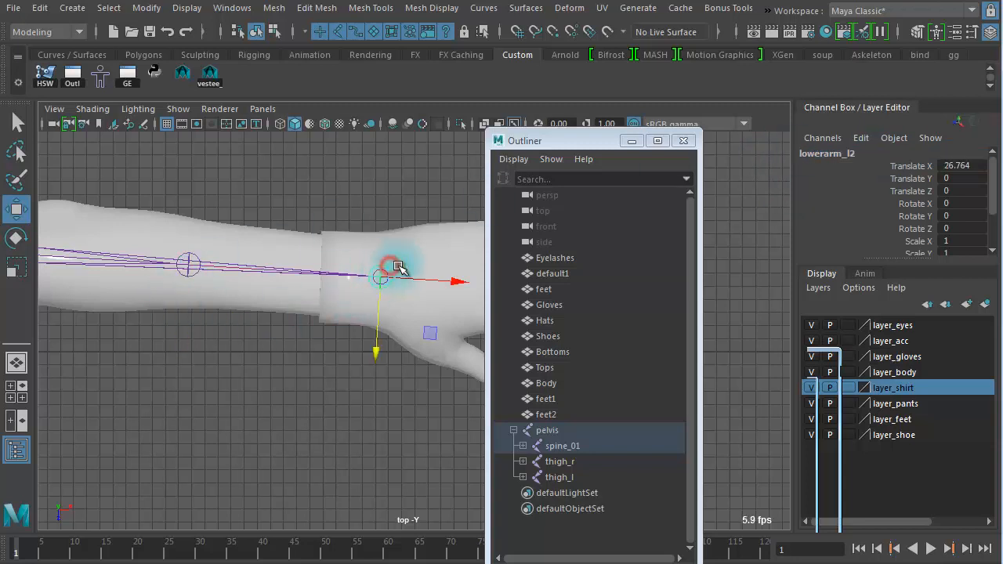
double_click(850, 156)
key(ctrl+v)
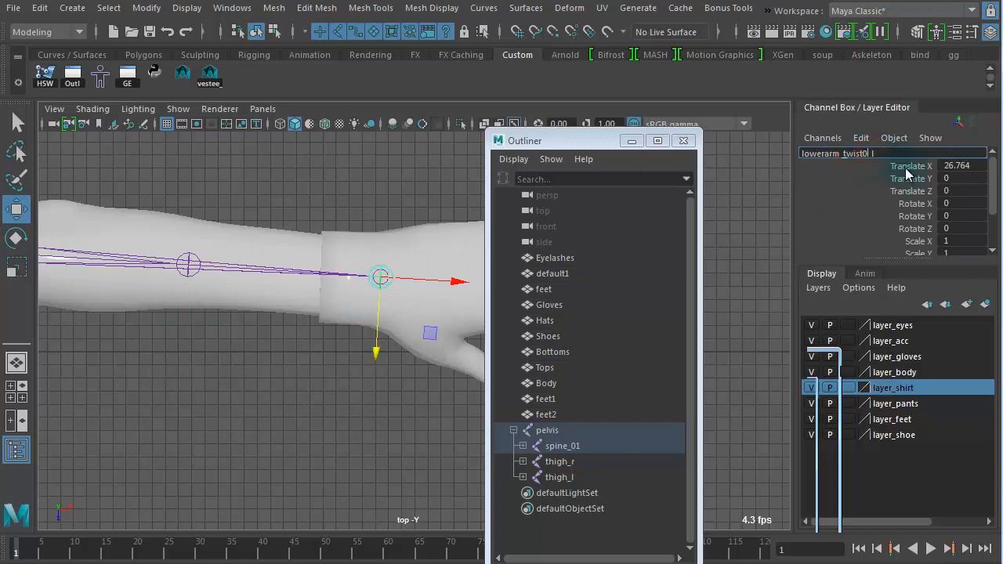
key(Return)
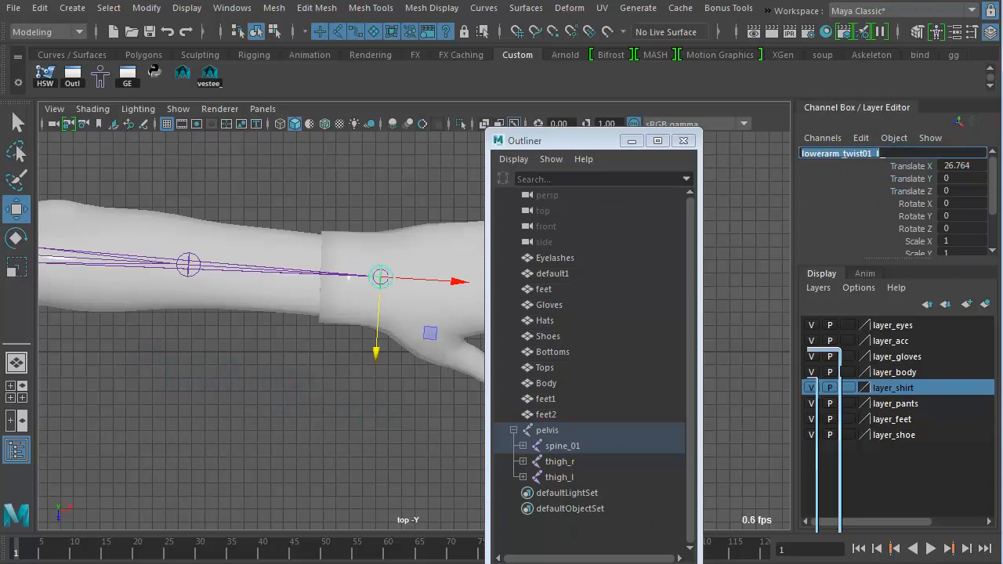
Step: Review the arm joints from the top view and the perspective view
click(266, 392)
scroll(266, 392, down, 3)
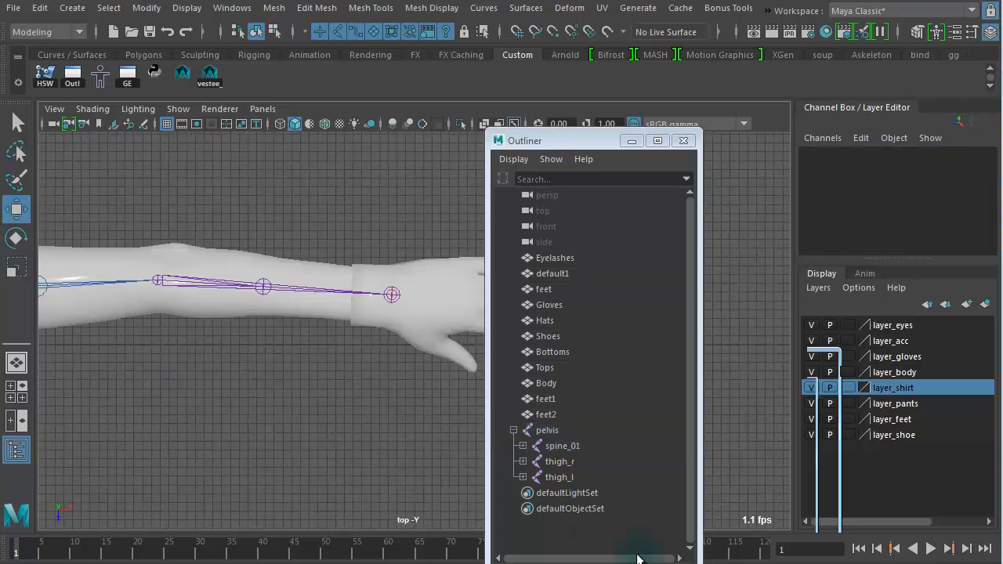
alt+right_drag(300, 421, 222, 365)
alt+middle_drag(222, 365, 445, 342)
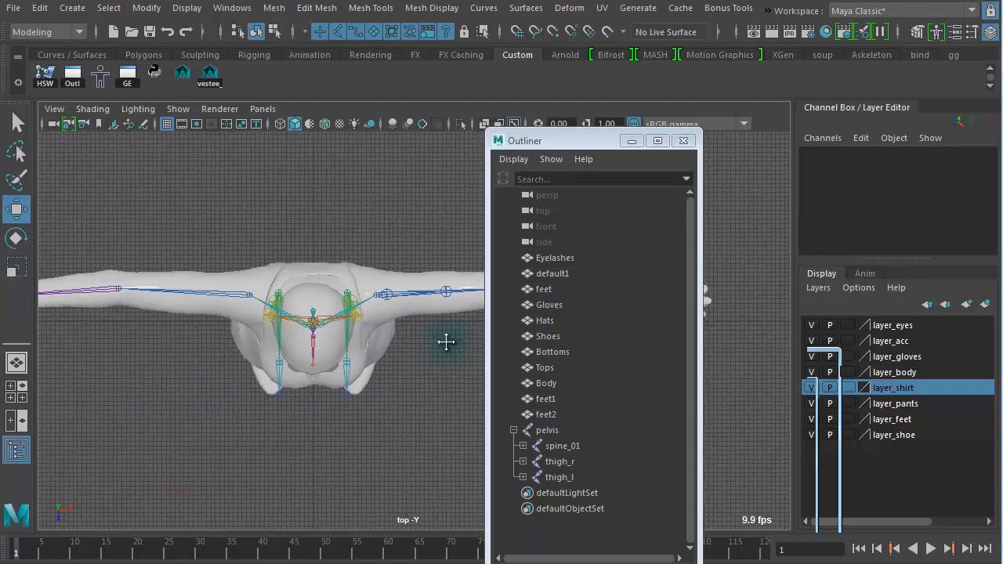
alt+right_drag(73, 321, 562, 402)
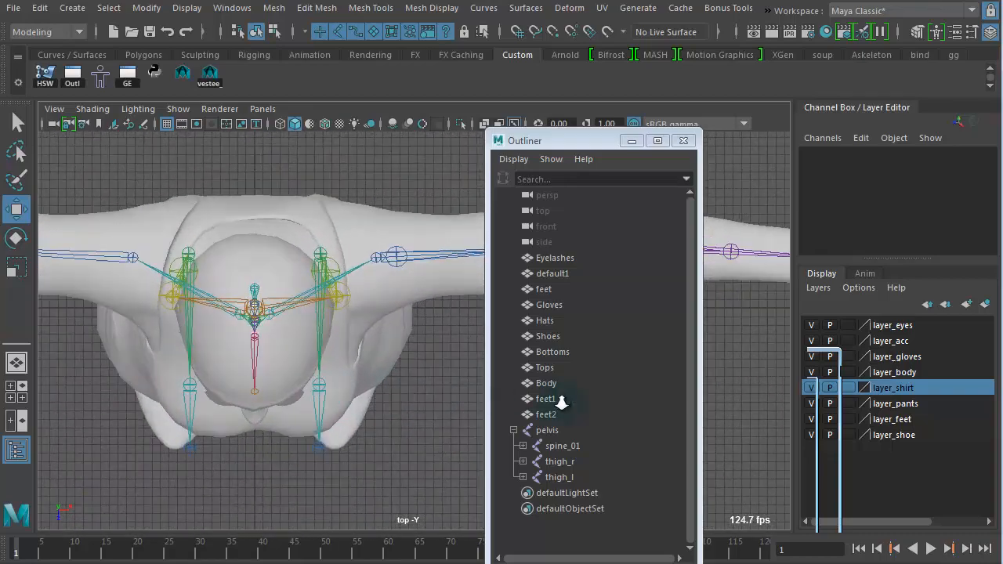
alt+middle_drag(342, 369, 160, 411)
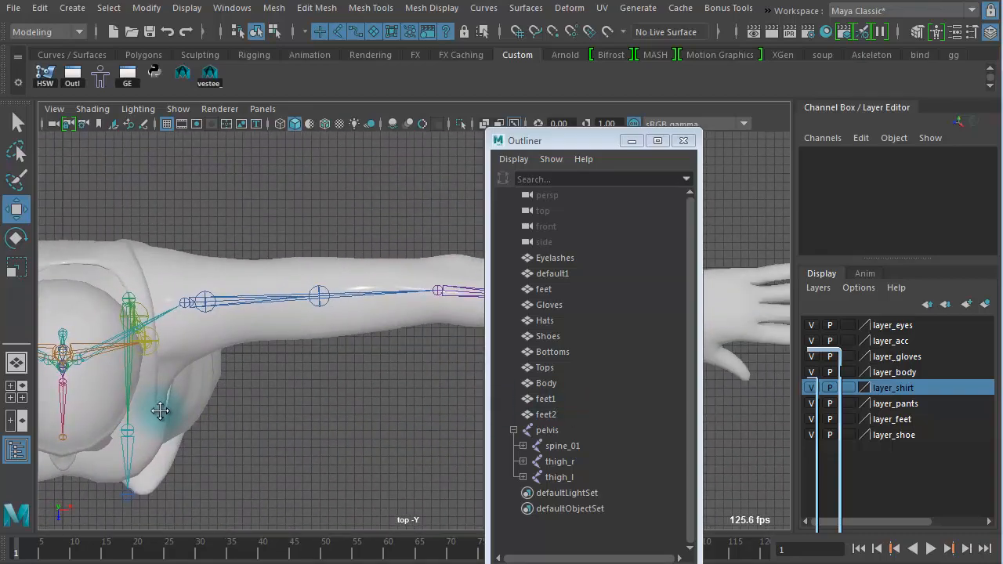
alt+middle_drag(268, 410, 345, 405)
alt+right_drag(345, 405, 249, 382)
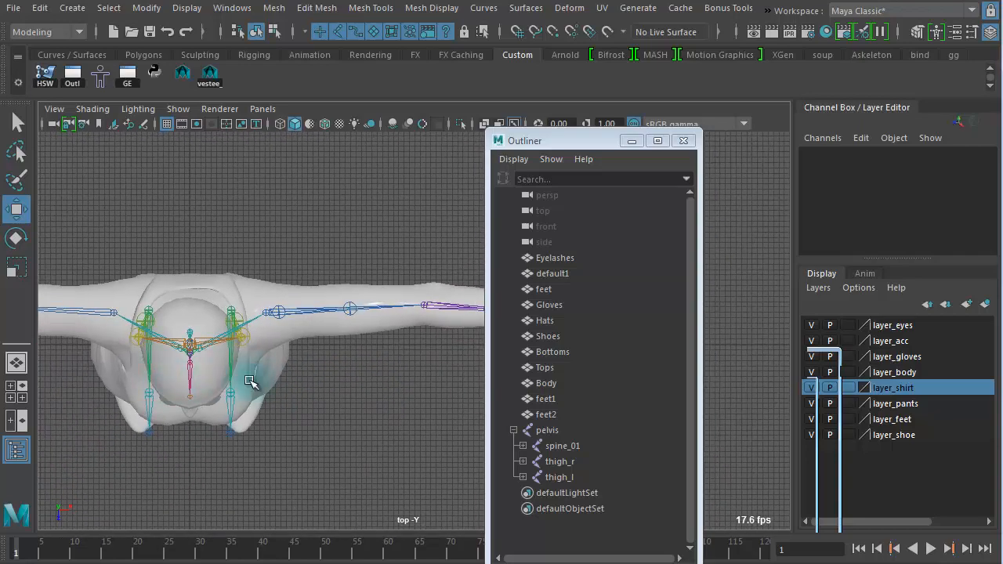
key(space)
key(space)
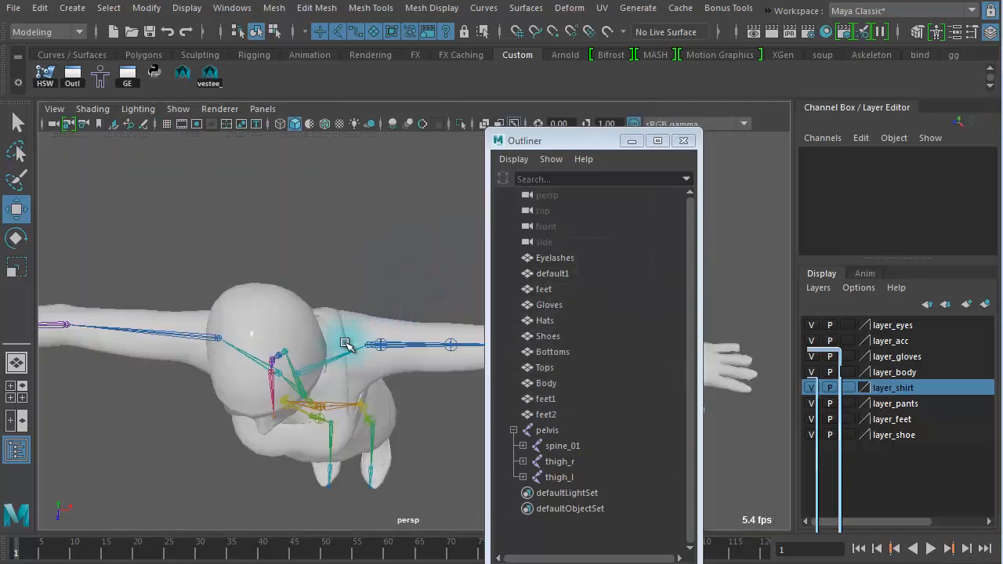
alt+drag(299, 378, 333, 314)
alt+right_drag(349, 365, 131, 343)
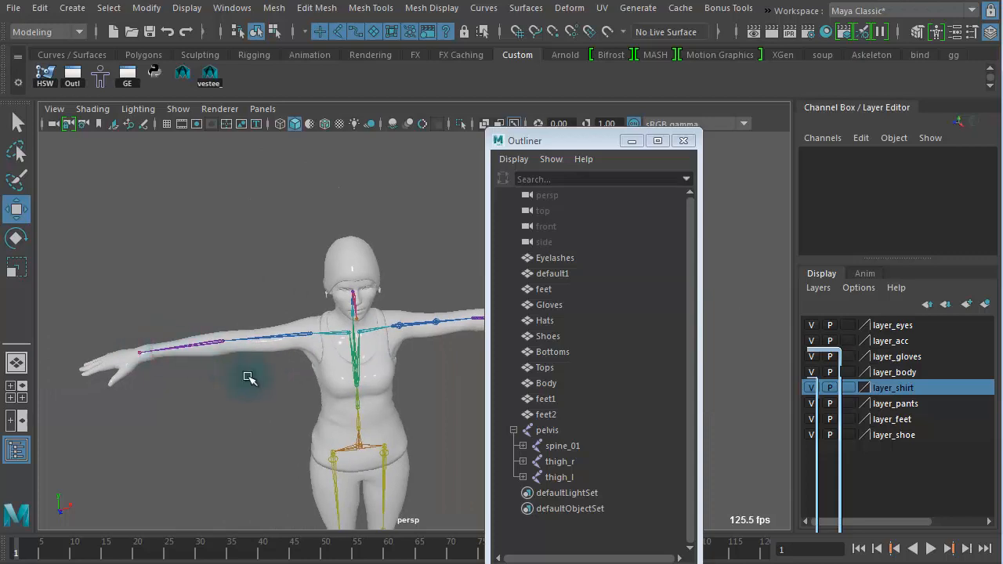
Step: Select the right upper arm and right clavicle joints in turn to inspect the mirrored side
alt+drag(249, 379, 235, 360)
alt+right_drag(235, 360, 294, 383)
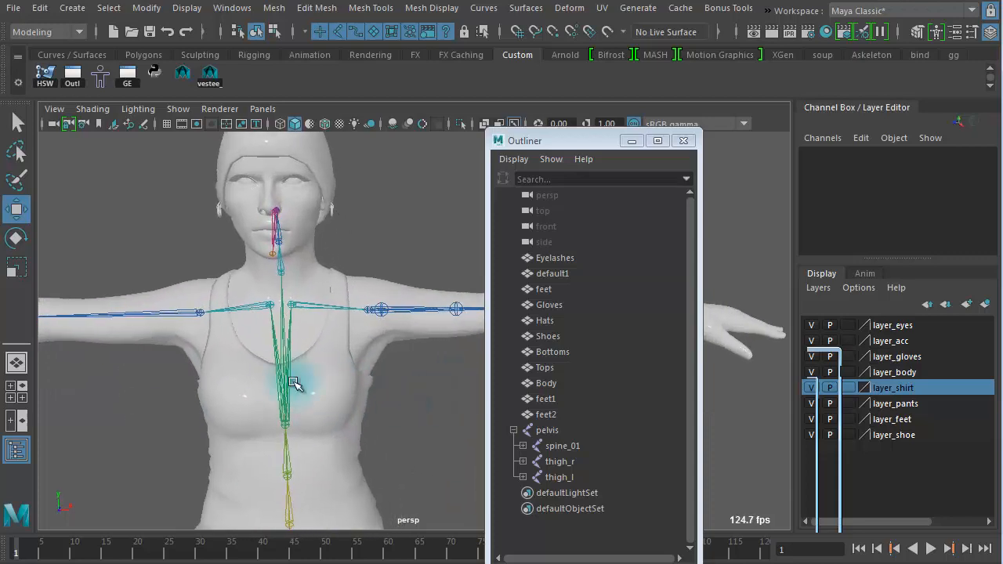
alt+drag(300, 384, 375, 402)
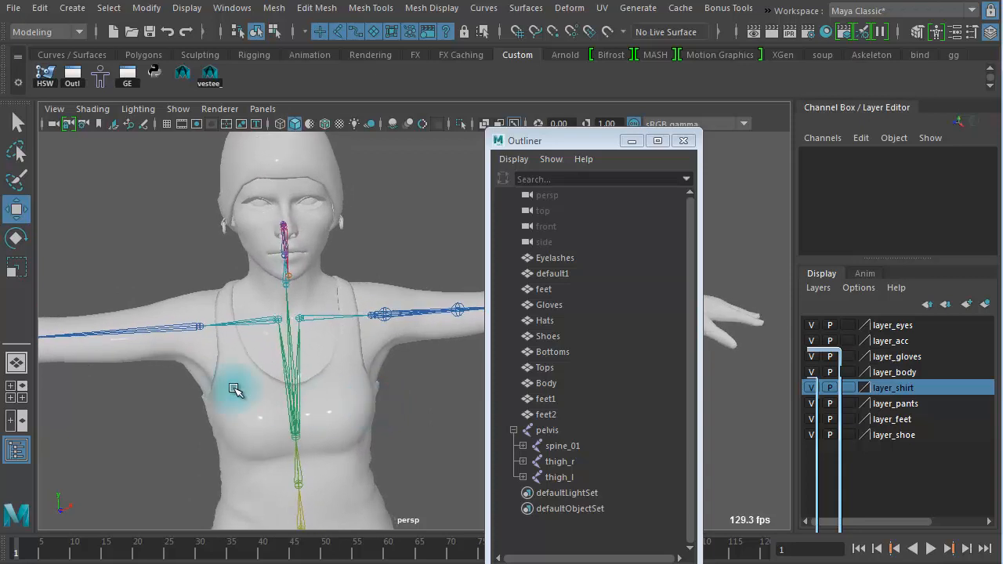
click(185, 324)
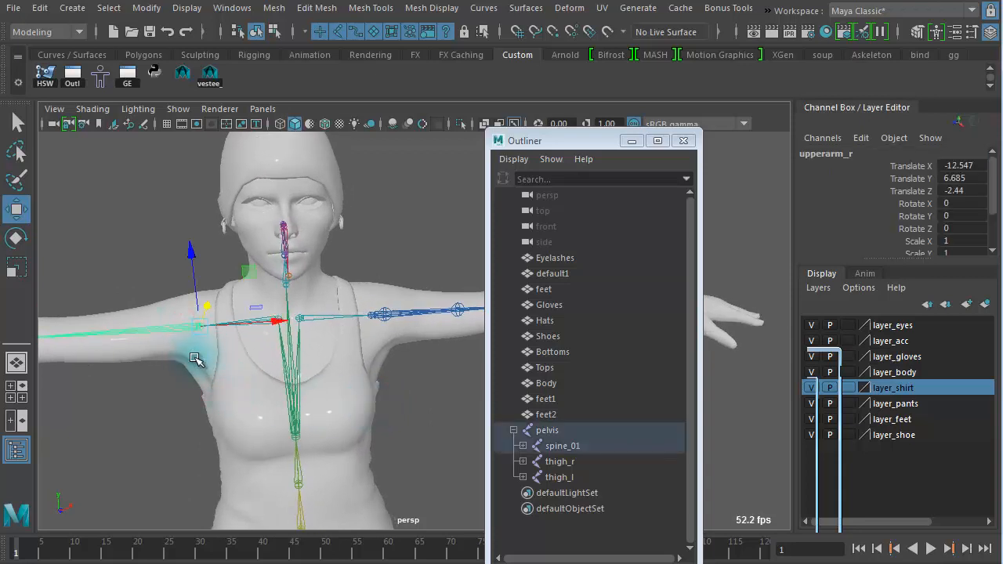
click(196, 359)
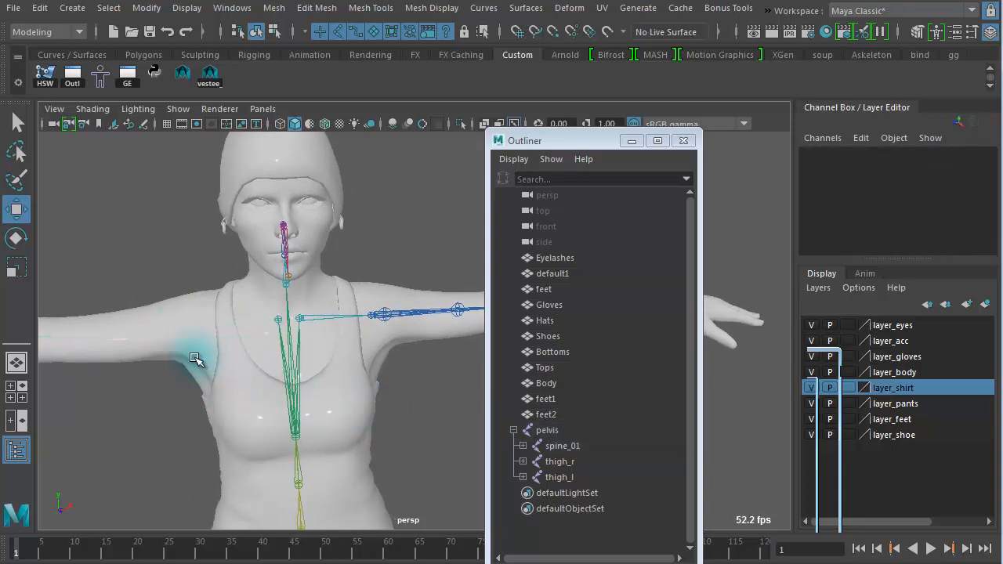
click(278, 323)
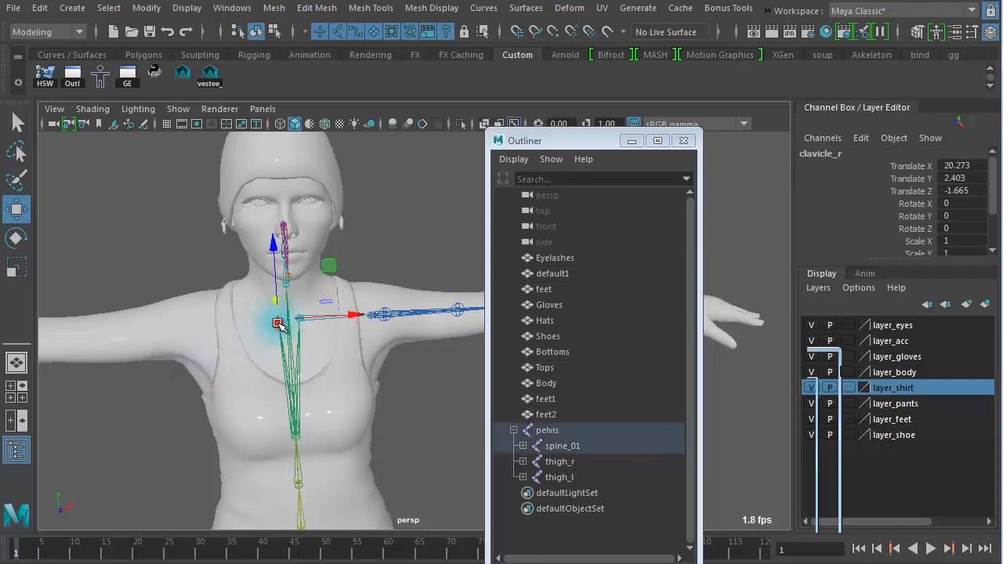
click(249, 382)
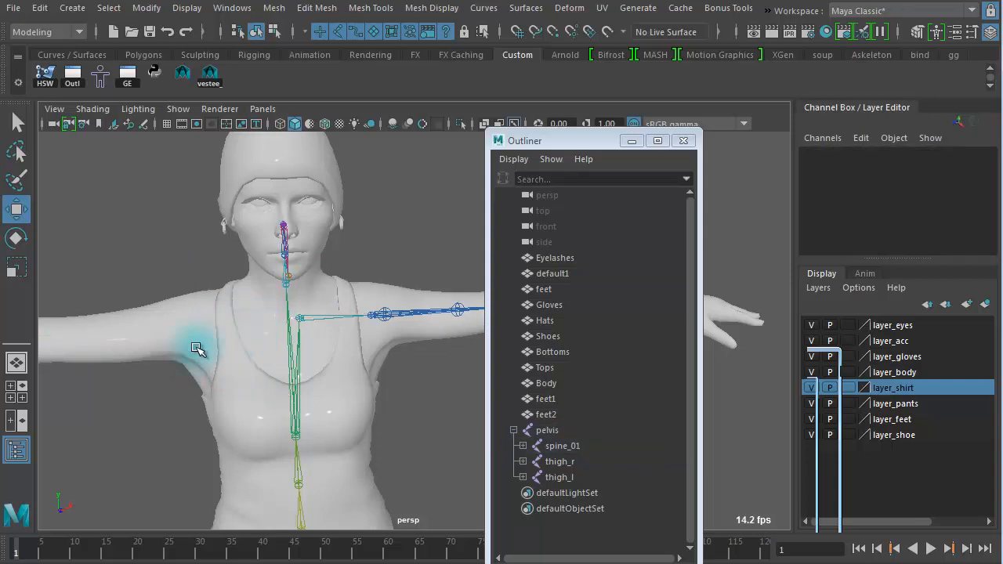
Step: Select the left clavicle joint and switch the menu set to Rigging
alt+right_drag(265, 368, 348, 376)
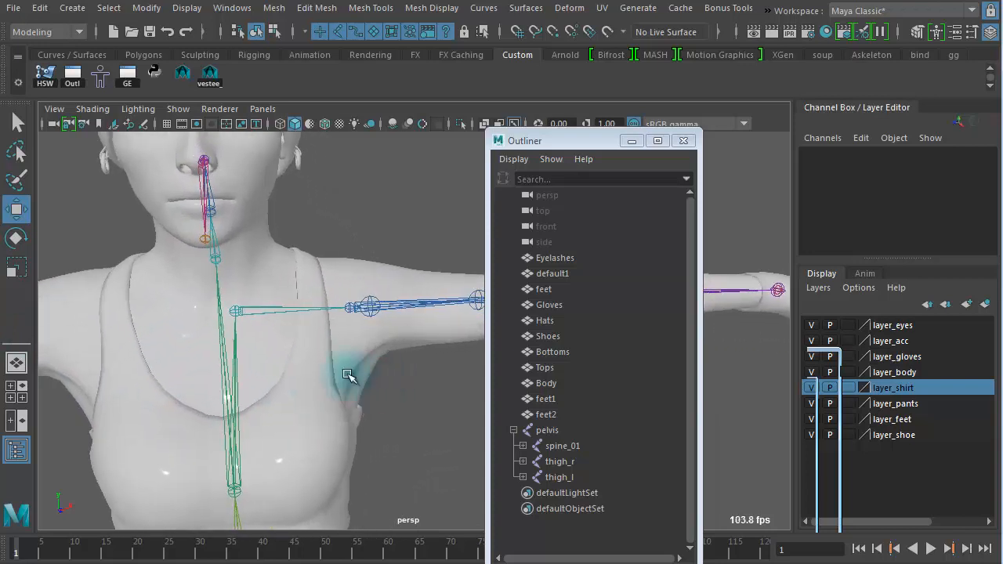
click(263, 308)
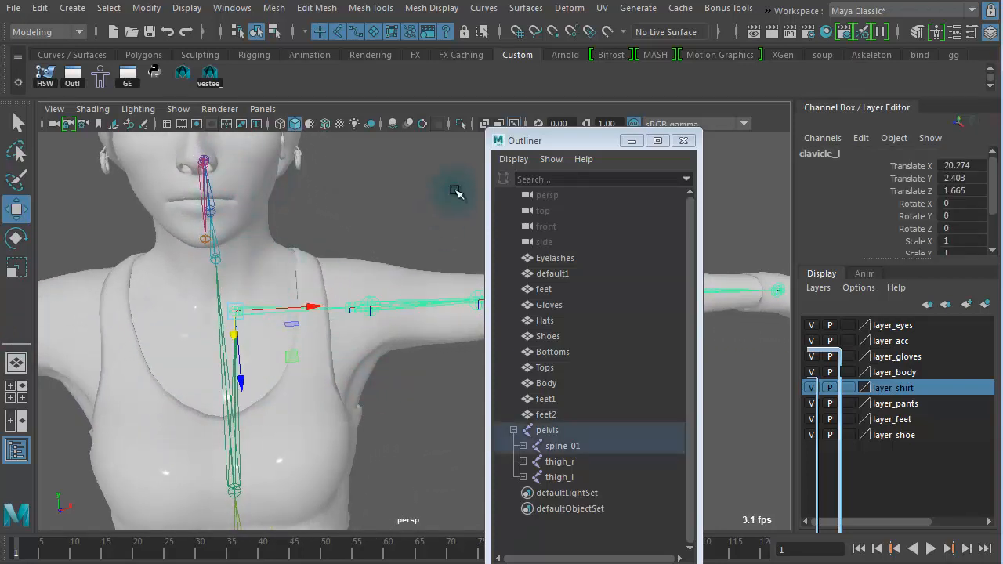
click(238, 9)
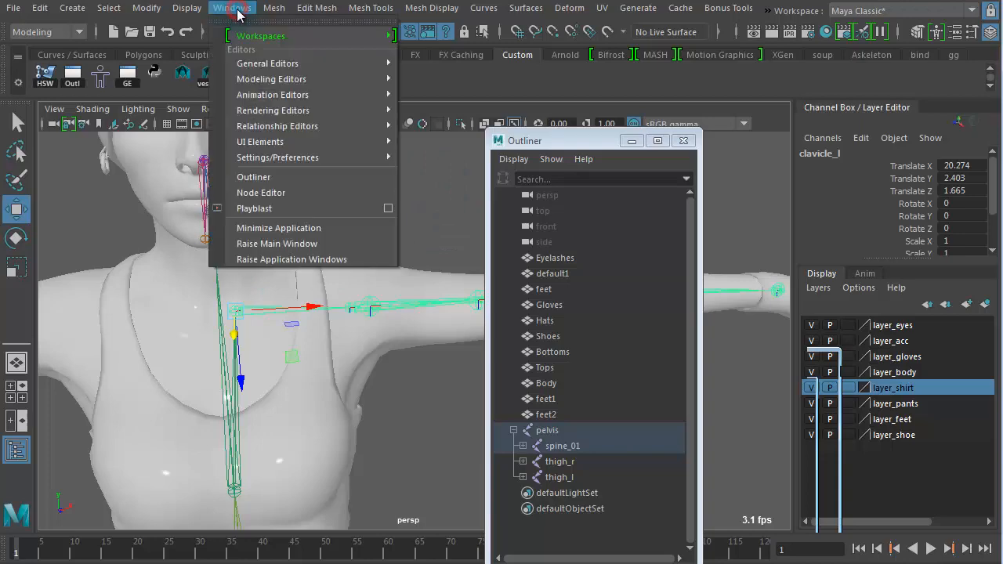
click(48, 33)
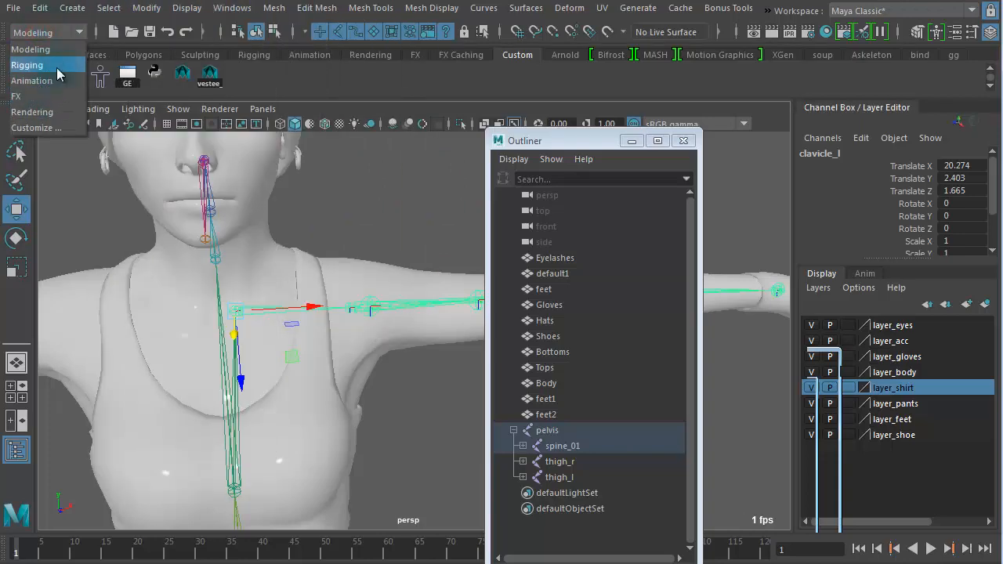
click(57, 66)
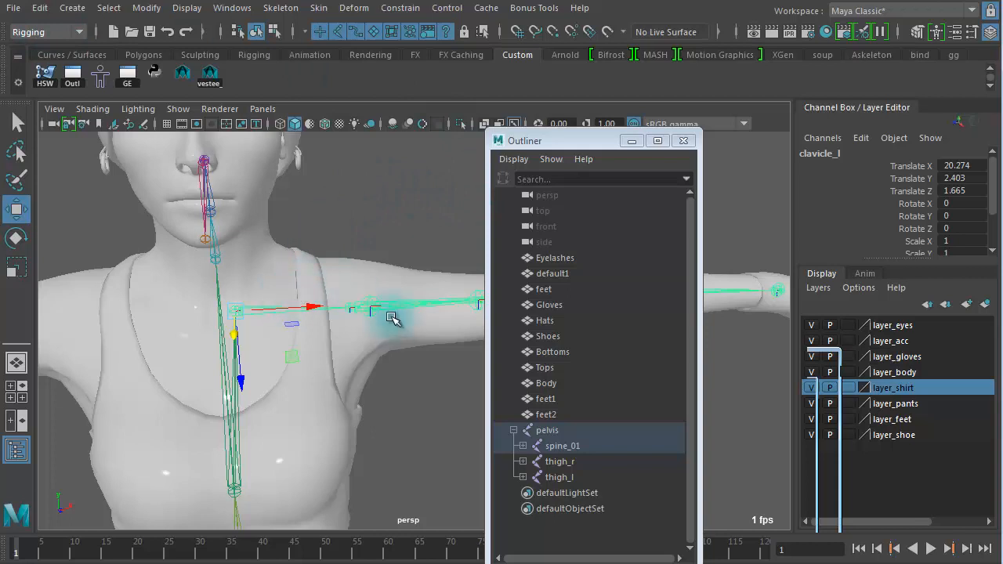
Step: Mirror the left clavicle chain across YZ with Behavior, searching for _l_ and replacing with _r_
click(280, 9)
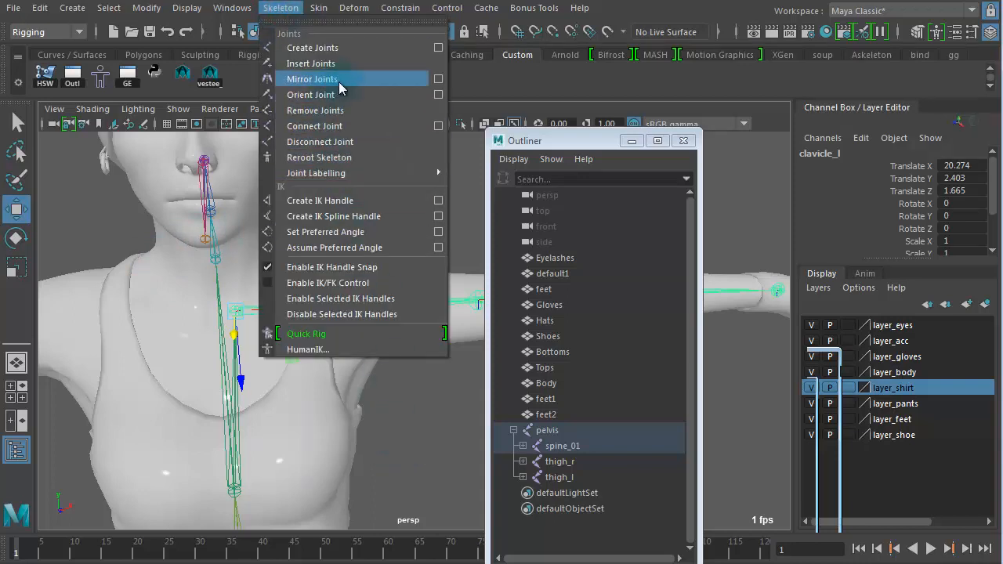
click(438, 79)
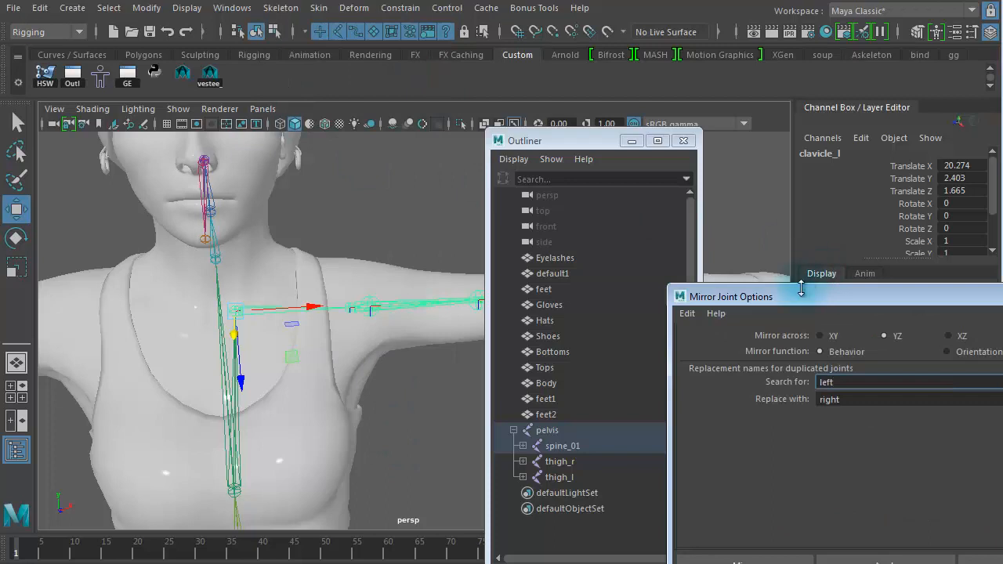
drag(805, 298, 380, 109)
click(267, 123)
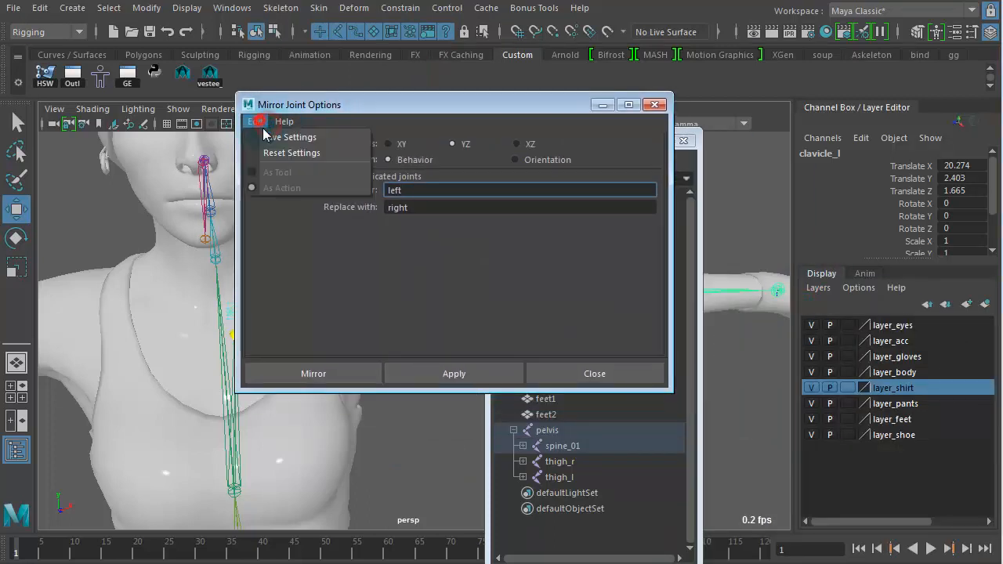
click(313, 155)
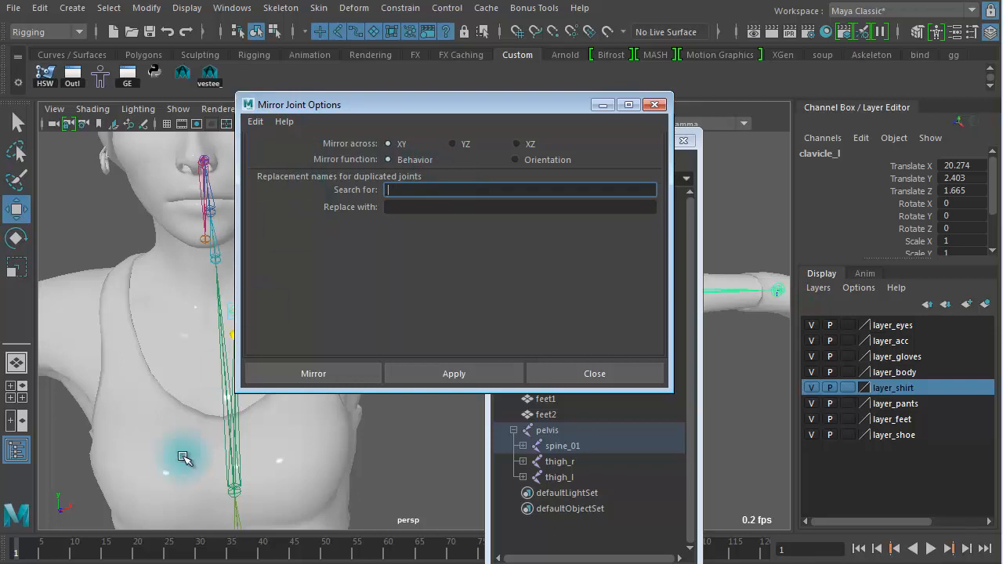
alt+drag(114, 495, 99, 502)
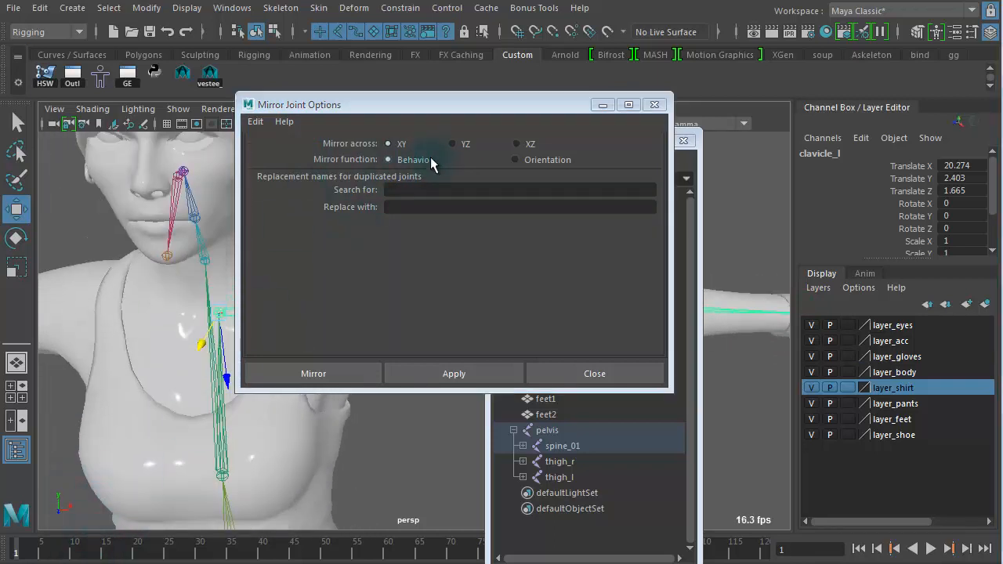
click(459, 145)
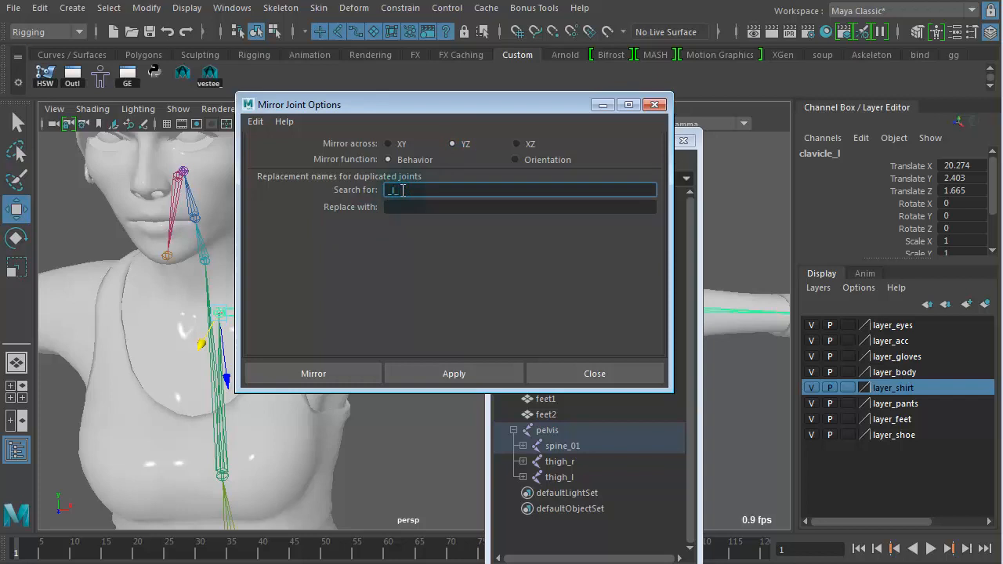
click(403, 212)
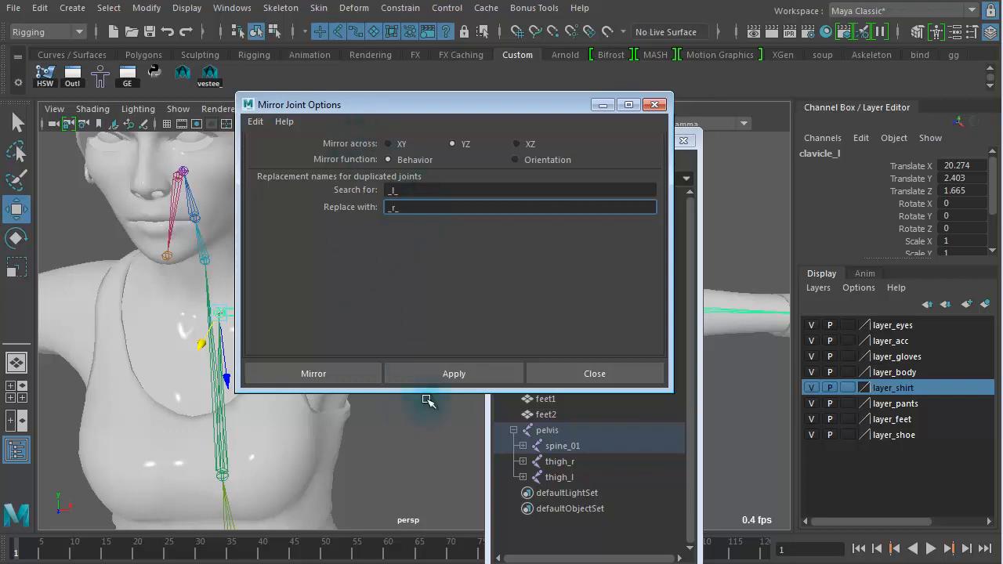
click(463, 374)
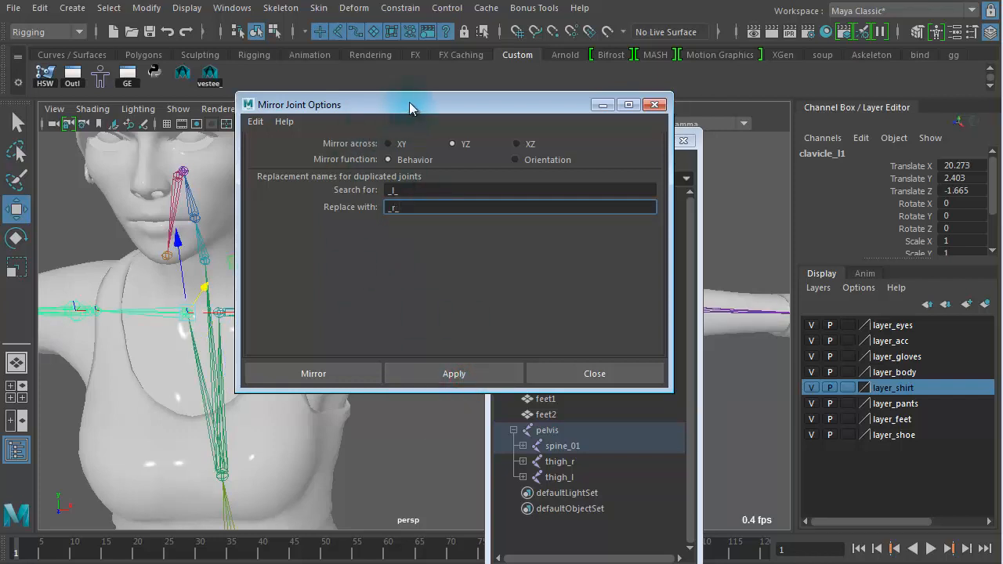
Step: Close the Mirror Joint Options dialog and the Outliner
drag(410, 105, 790, 118)
alt+right_drag(339, 356, 270, 346)
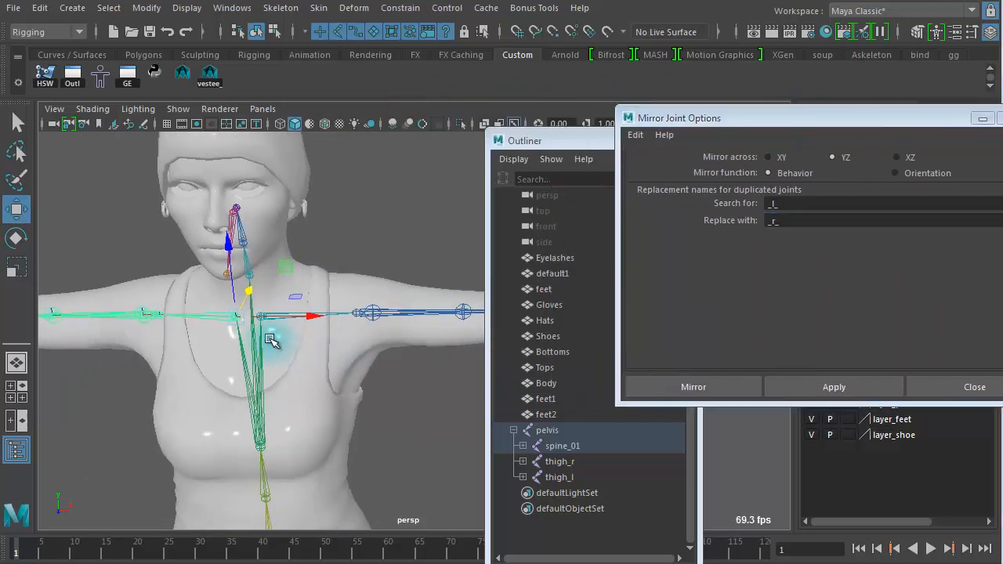
alt+drag(270, 339, 207, 339)
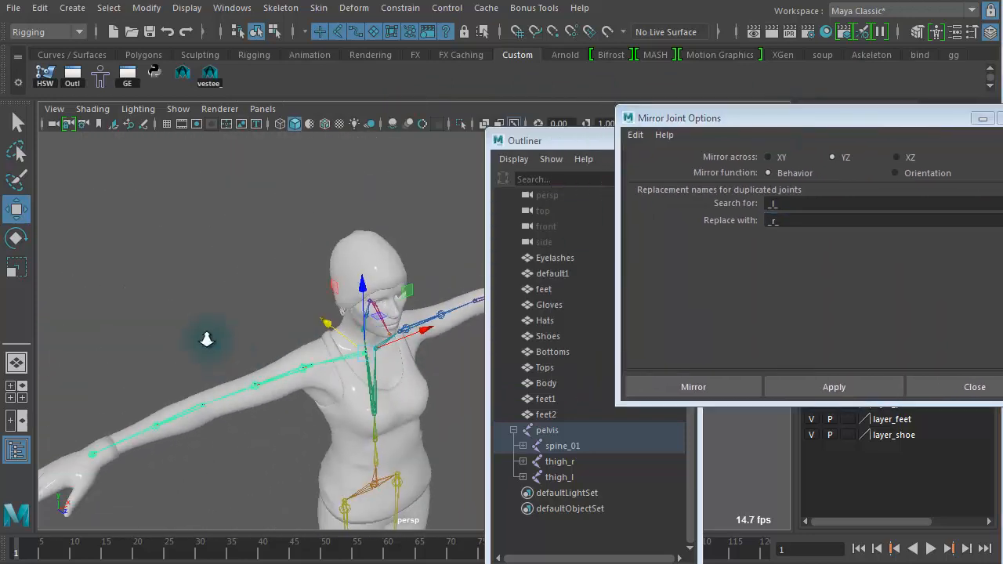
alt+drag(289, 359, 302, 348)
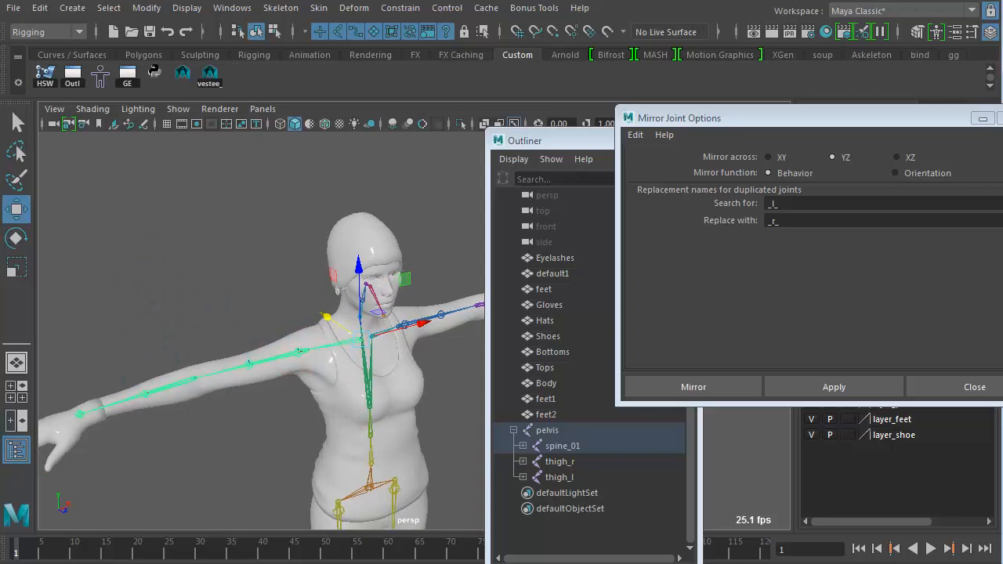
click(16, 391)
key(space)
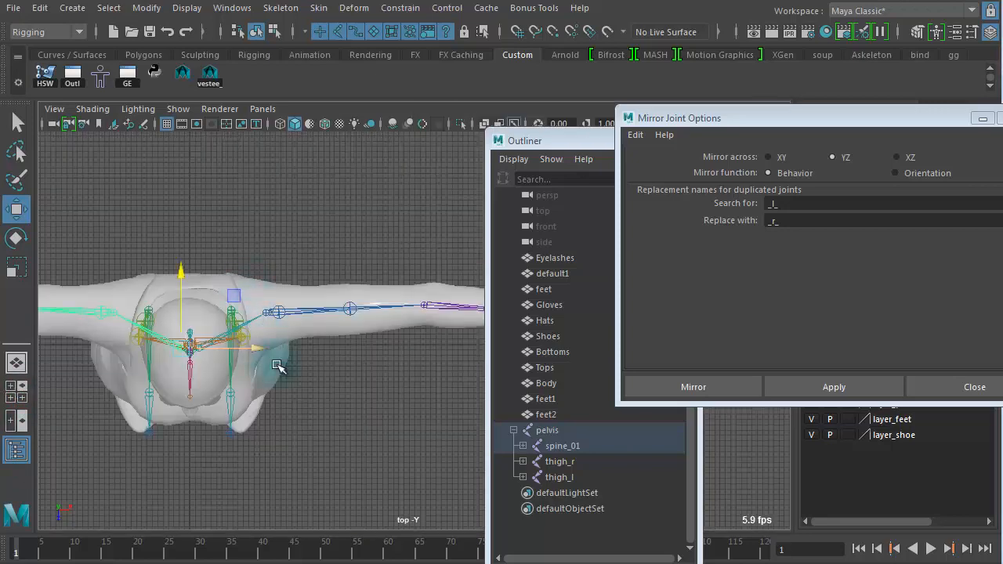
click(1002, 119)
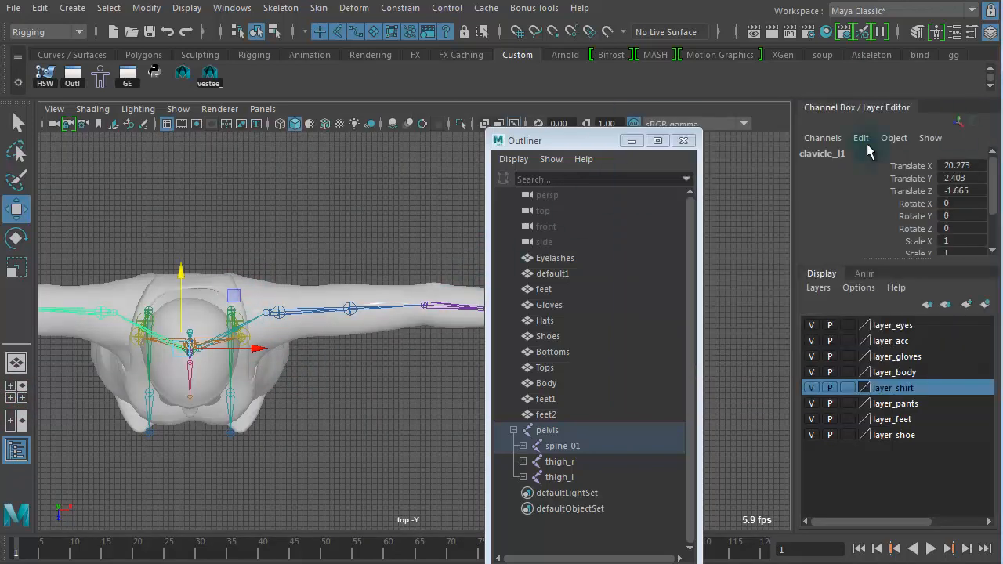
click(687, 141)
Step: Examine the mirrored arm joints against the arm mesh in the top view with wireframe on shaded
alt+middle_drag(473, 347, 681, 351)
alt+right_drag(681, 351, 412, 324)
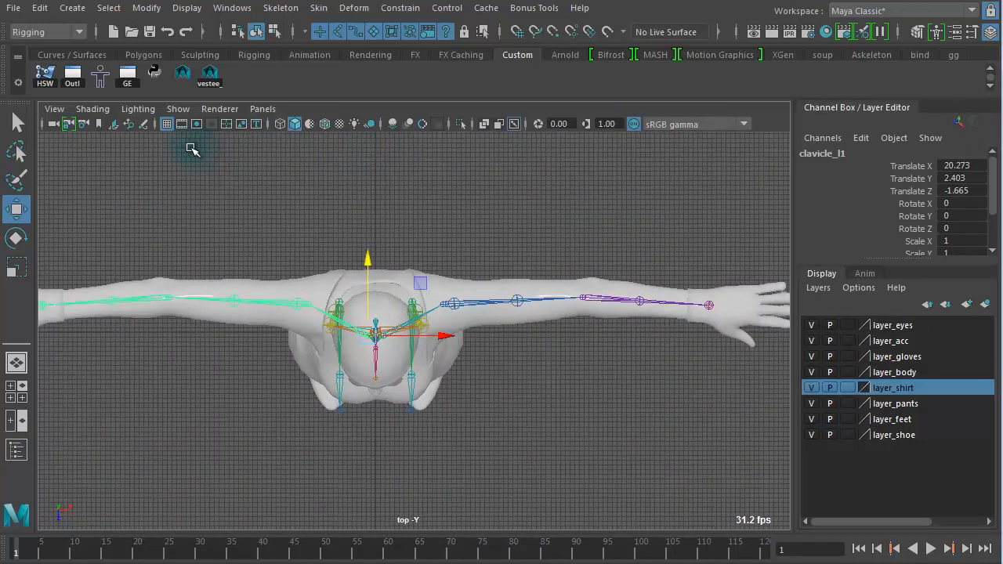
click(323, 124)
alt+right_drag(206, 289, 611, 307)
alt+middle_drag(363, 321, 549, 321)
alt+middle_drag(454, 290, 308, 298)
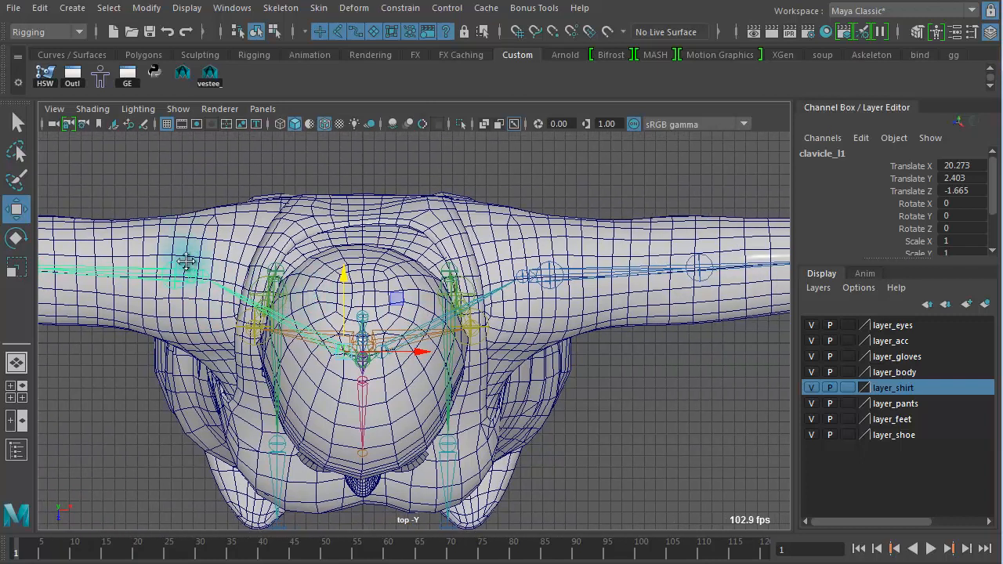
alt+middle_drag(188, 259, 400, 276)
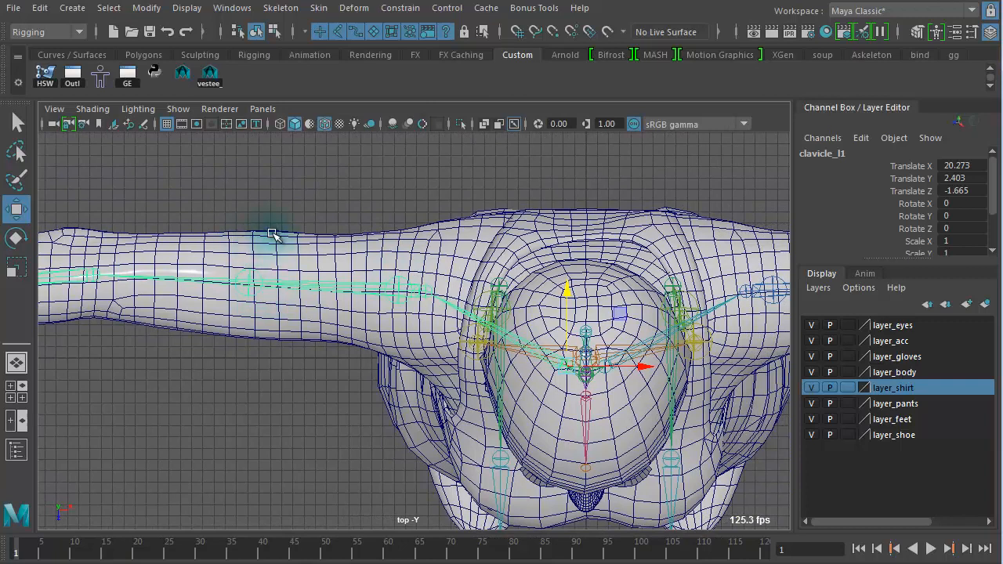
alt+middle_drag(563, 282, 167, 286)
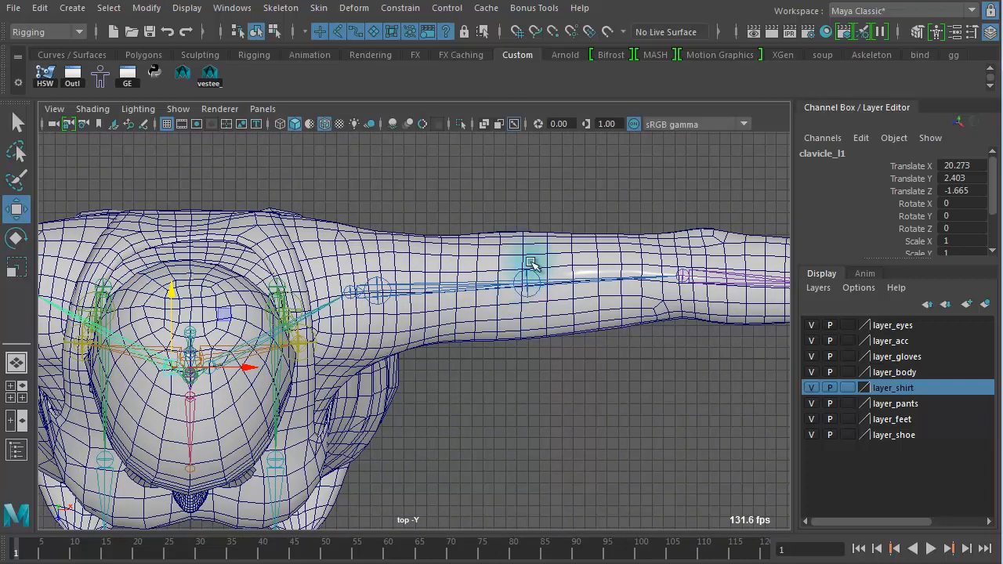
alt+middle_drag(373, 335, 963, 340)
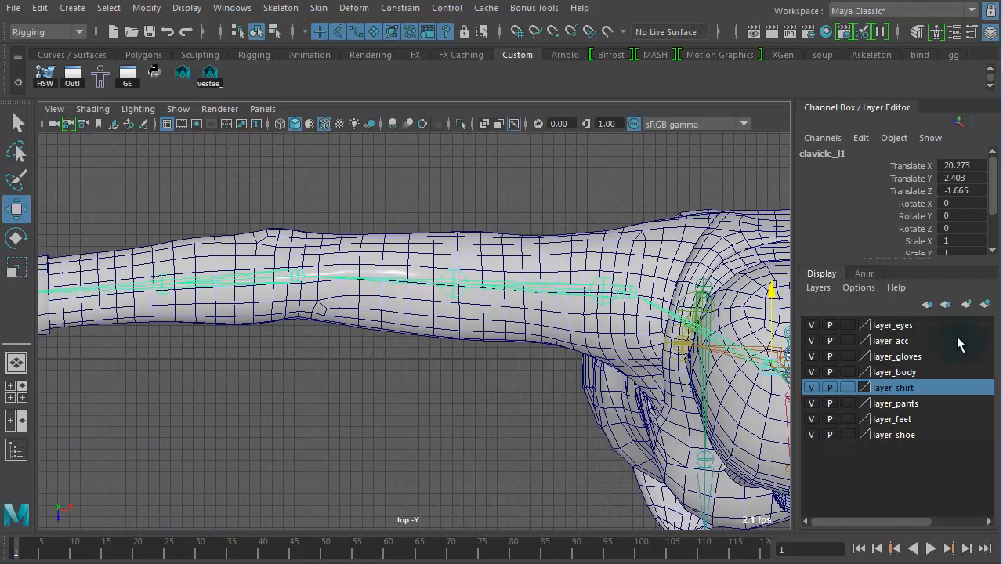
alt+middle_drag(541, 337, 830, 356)
alt+right_drag(327, 352, 364, 337)
scroll(365, 338, down, 3)
alt+middle_drag(581, 358, 414, 332)
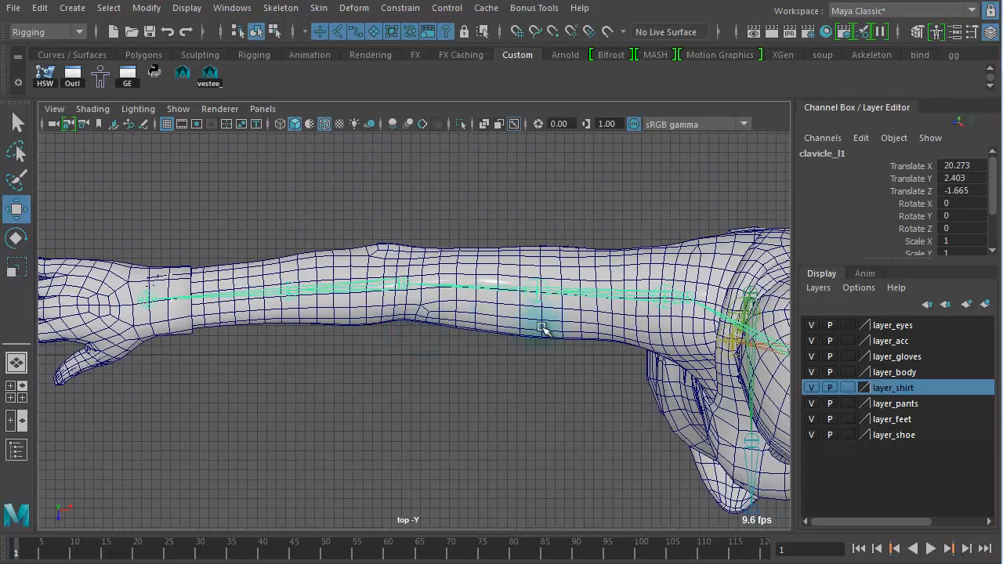
key(space)
key(space)
alt+drag(437, 397, 318, 386)
alt+right_drag(362, 384, 546, 390)
alt+middle_drag(409, 376, 711, 385)
alt+right_drag(316, 345, 540, 364)
Step: Mirror the left clavicle chain again across YZ with Behavior, searching for _l and replacing with _r, then close the dialog
click(488, 285)
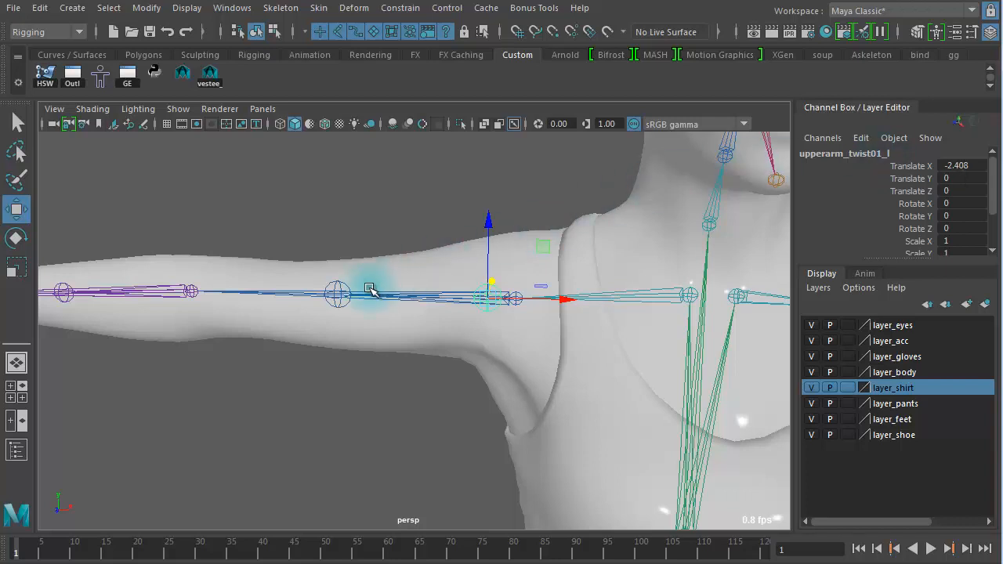
click(343, 287)
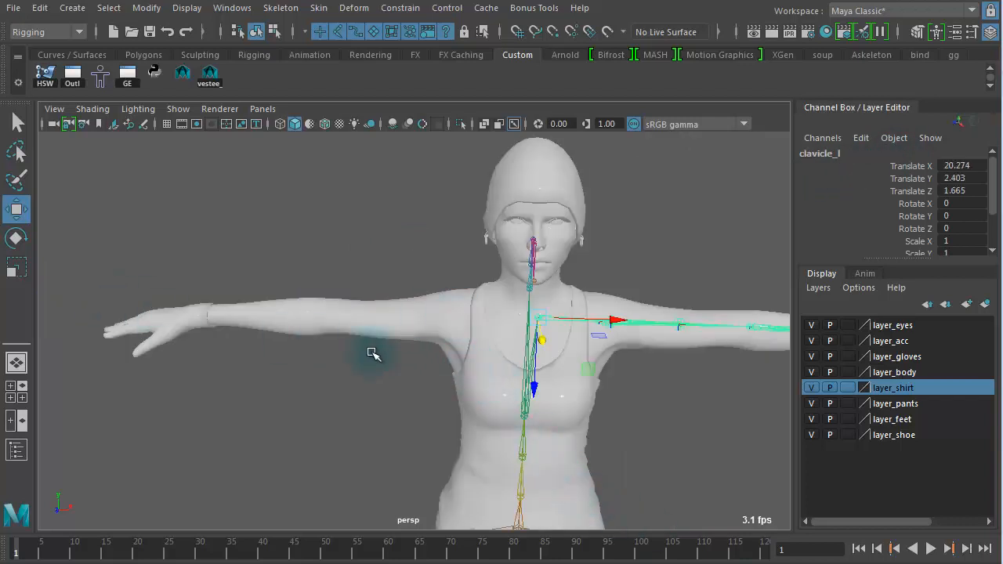
alt+middle_drag(567, 396, 389, 398)
alt+right_drag(389, 398, 680, 422)
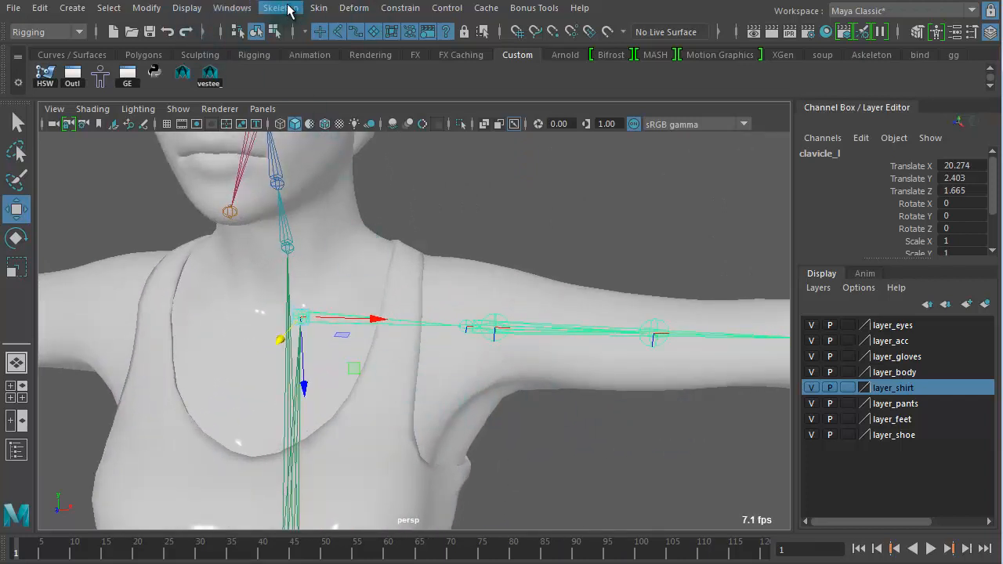
click(283, 9)
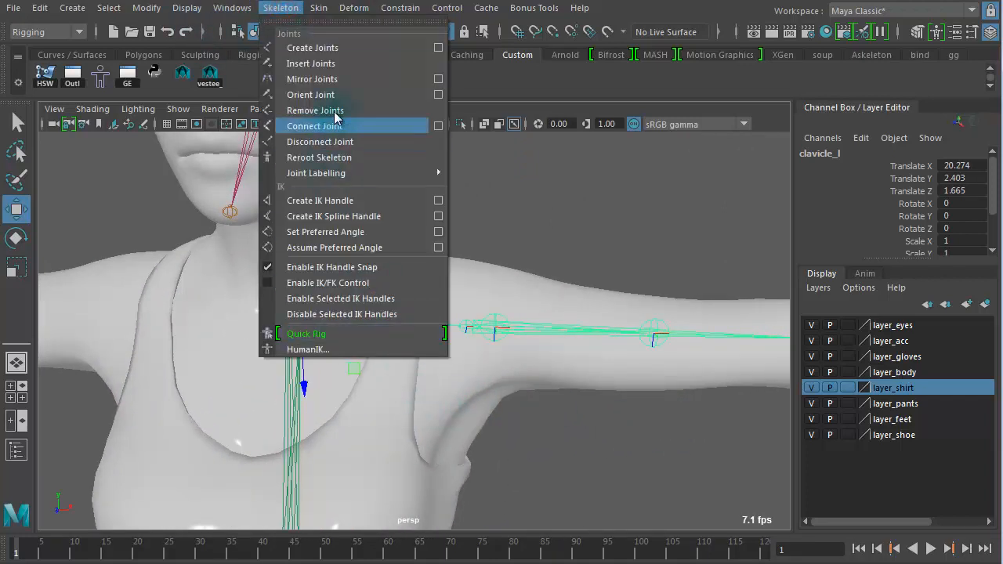
click(438, 80)
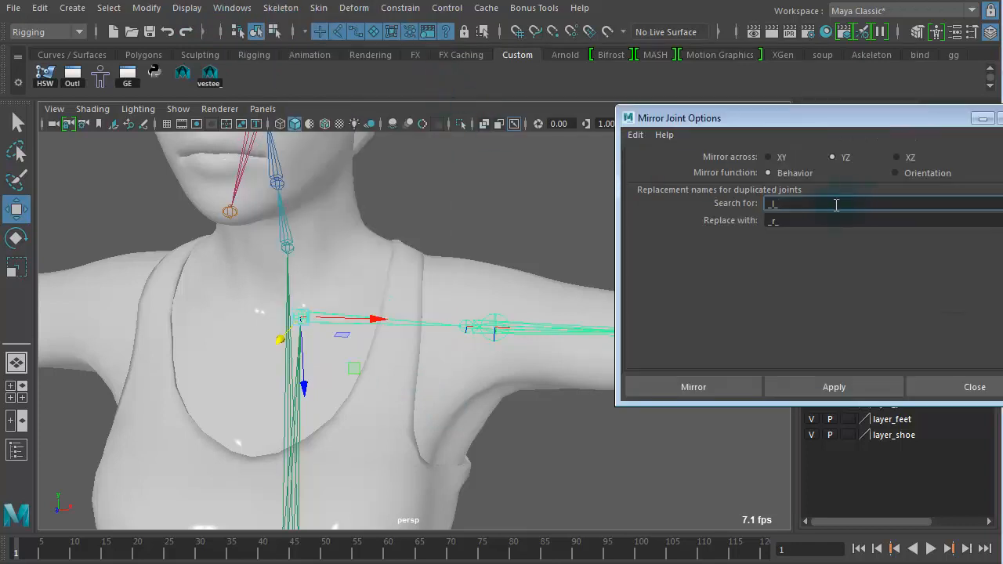
drag(728, 119, 626, 171)
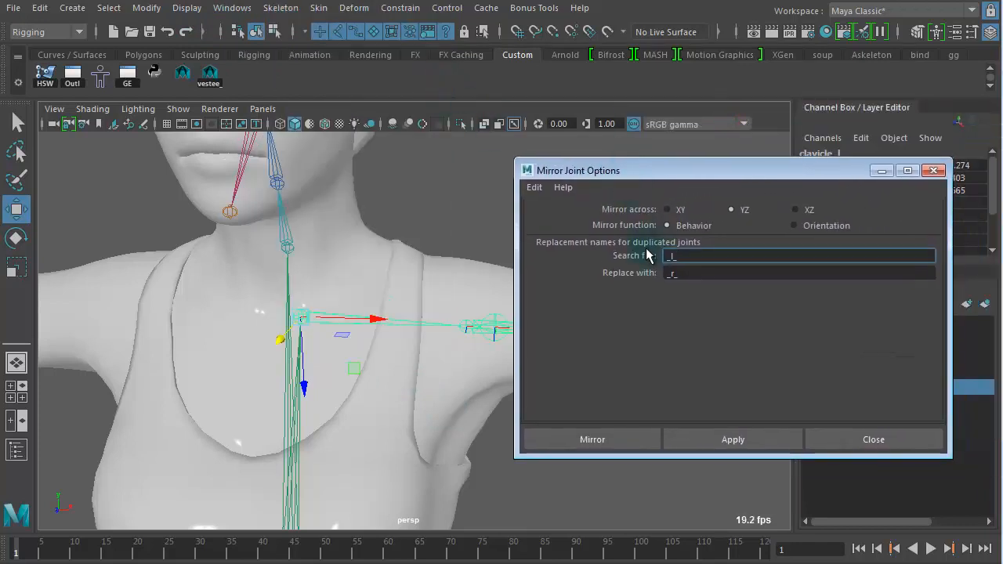
drag(714, 175, 705, 294)
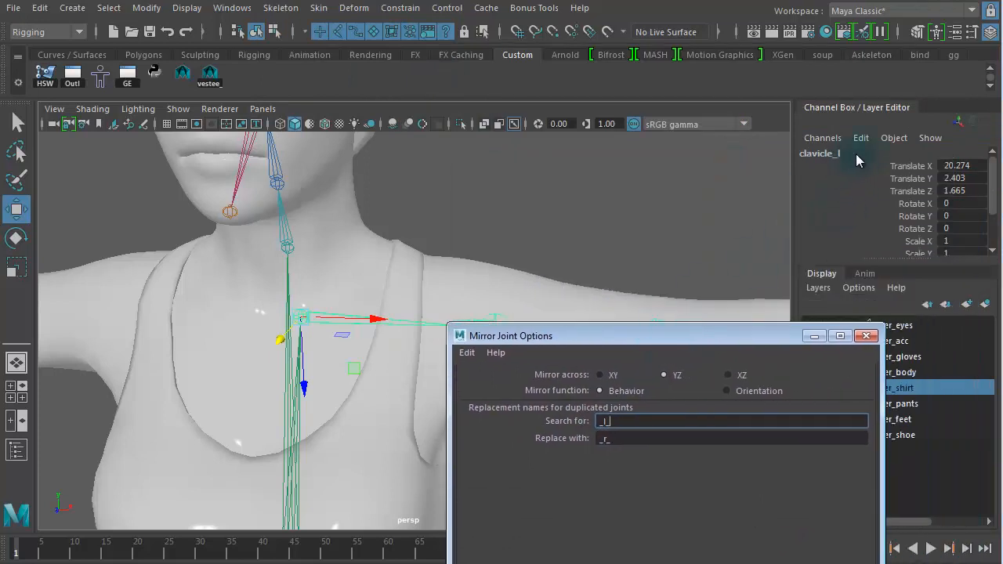
click(632, 442)
key(BackSpace)
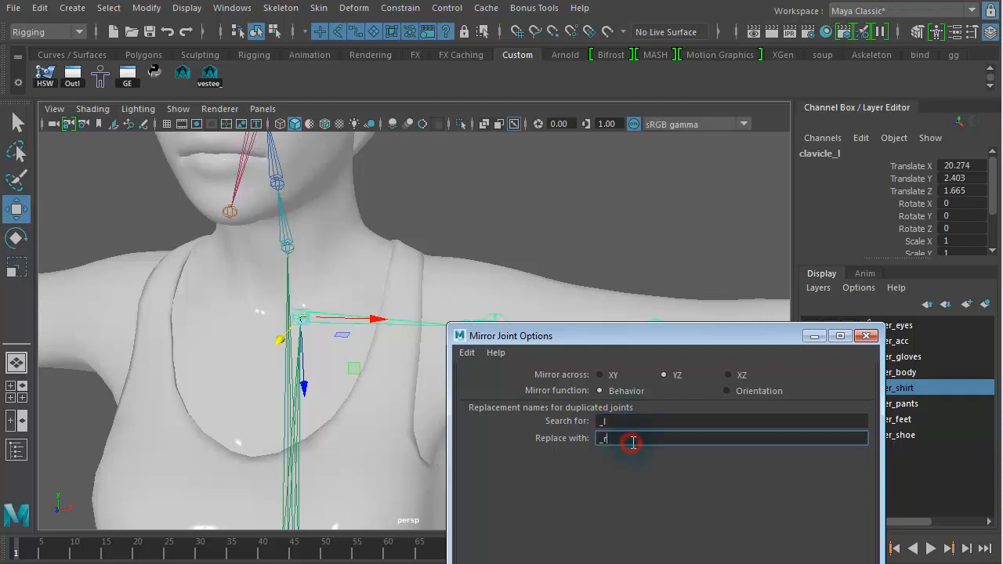
drag(625, 333, 676, 190)
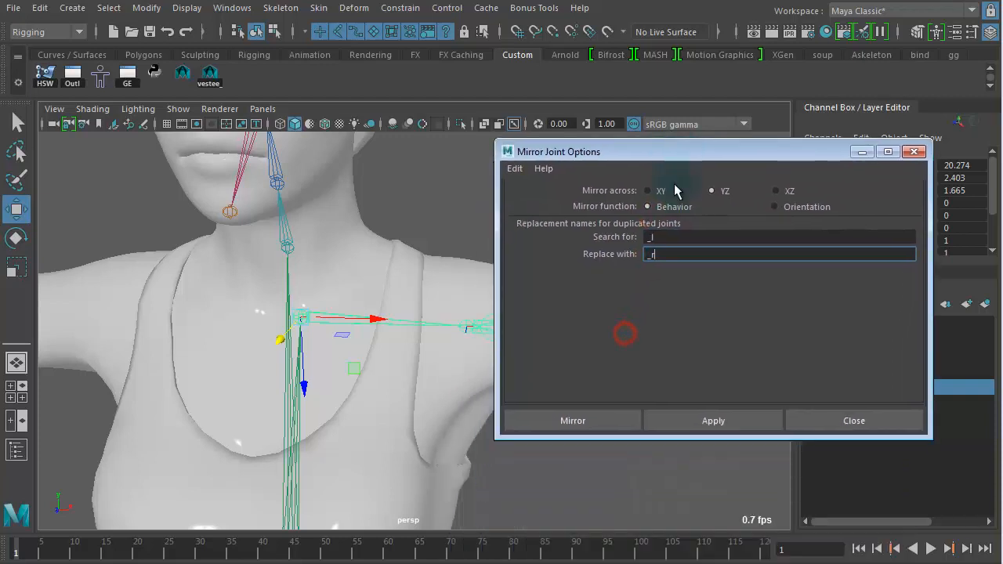
click(679, 420)
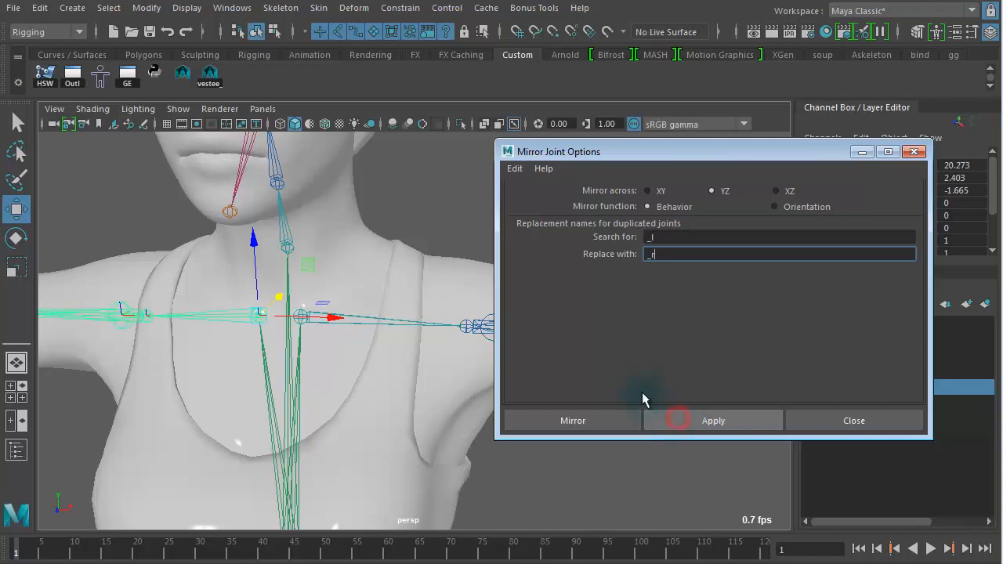
click(913, 152)
Step: Inspect the mirrored right clavicle, upper-arm and lower-arm twist joints along the right arm
click(192, 311)
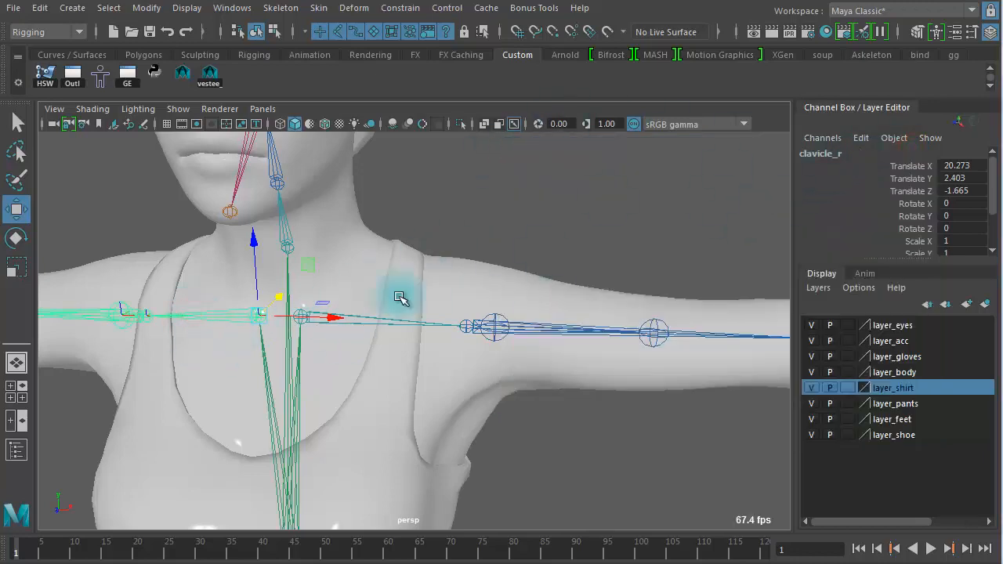
alt+middle_drag(213, 345, 451, 340)
alt+right_drag(392, 338, 541, 344)
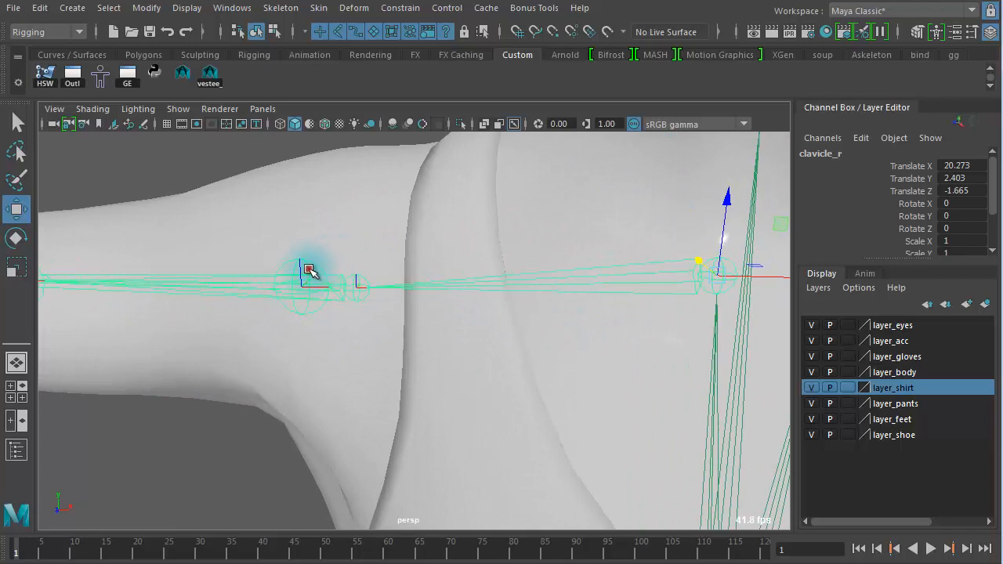
click(309, 269)
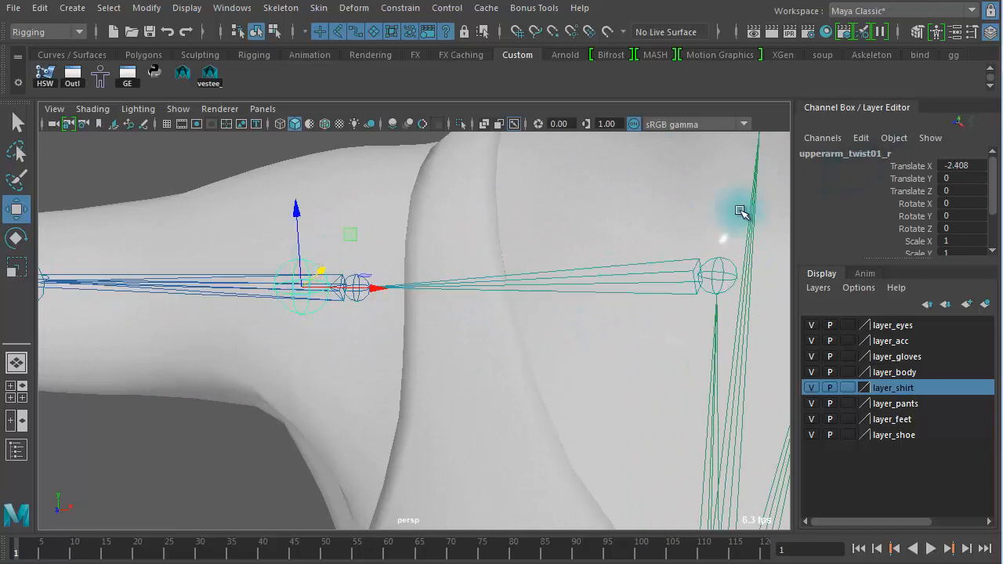
alt+right_drag(397, 342, 195, 293)
click(195, 295)
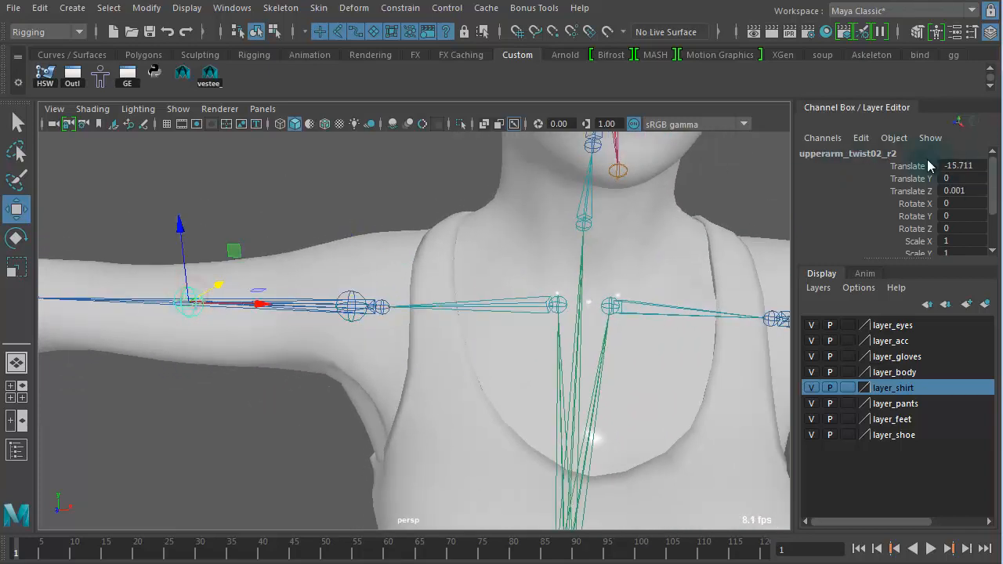
alt+right_drag(257, 302, 354, 285)
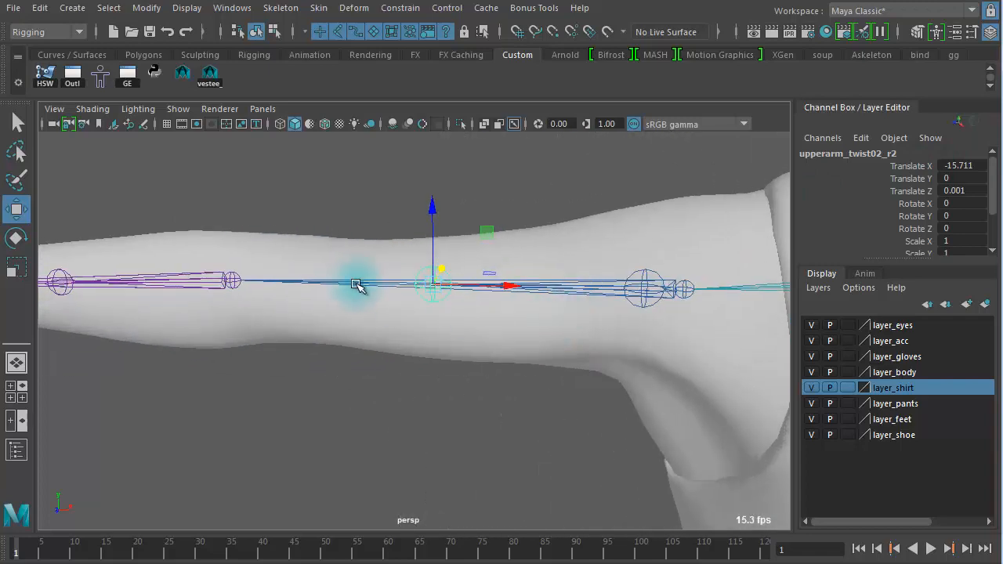
alt+middle_drag(353, 284, 627, 284)
alt+middle_drag(336, 268, 426, 314)
alt+right_drag(426, 314, 369, 306)
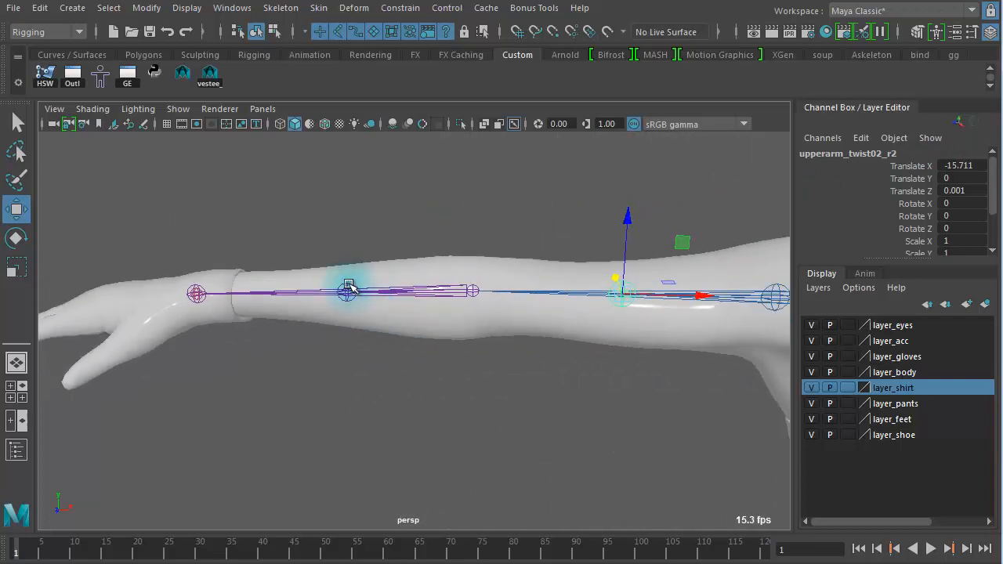
click(349, 287)
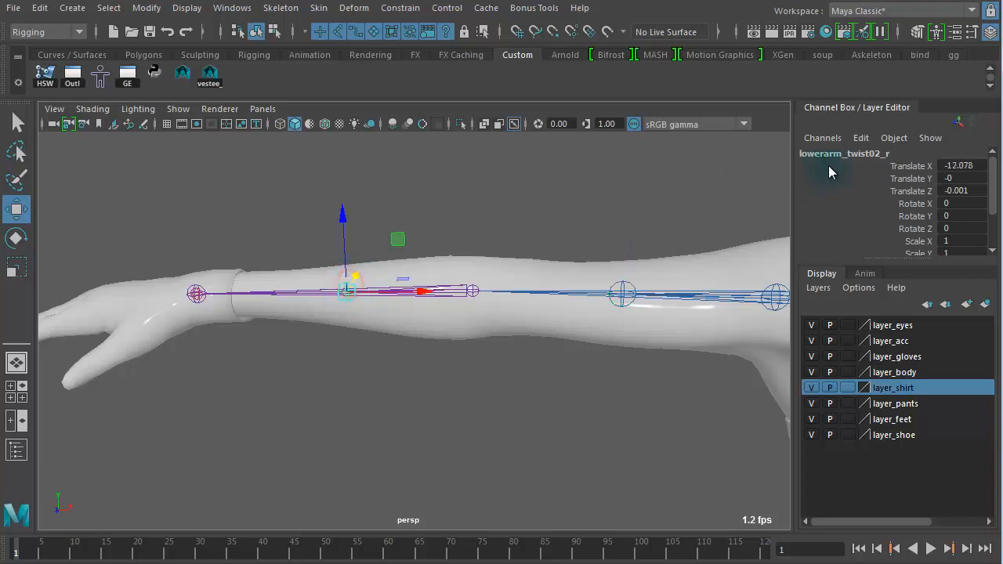
click(196, 293)
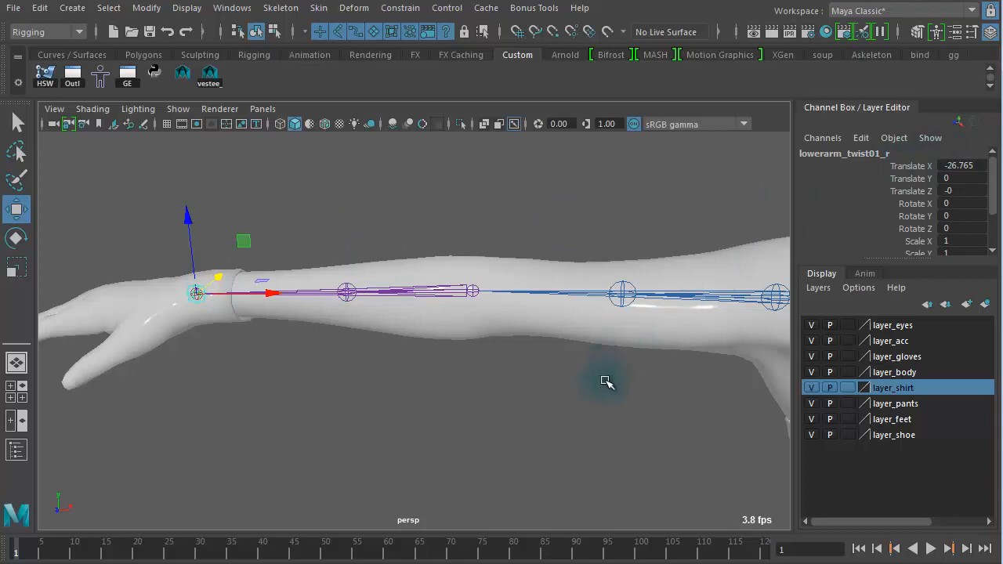
alt+right_drag(604, 381, 431, 298)
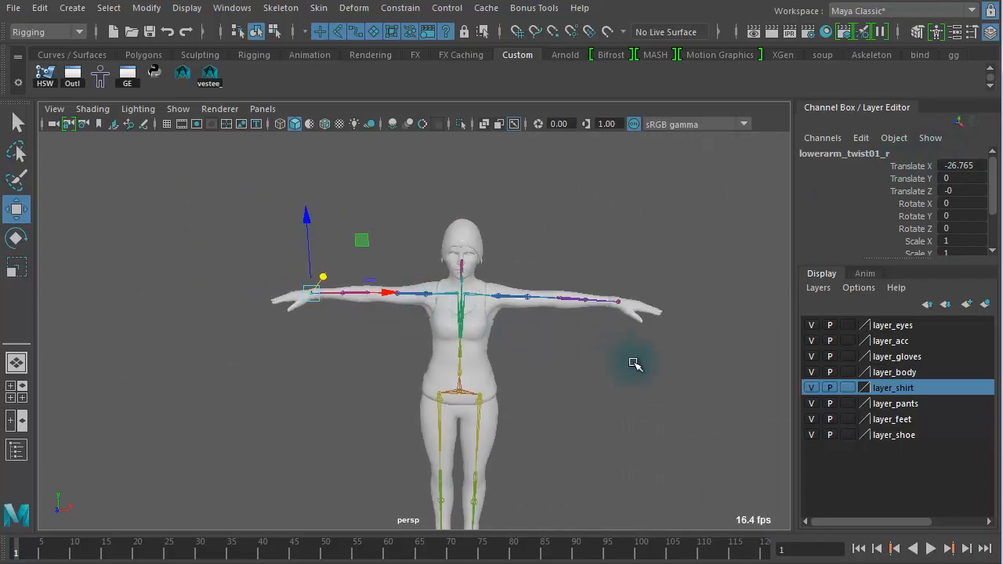